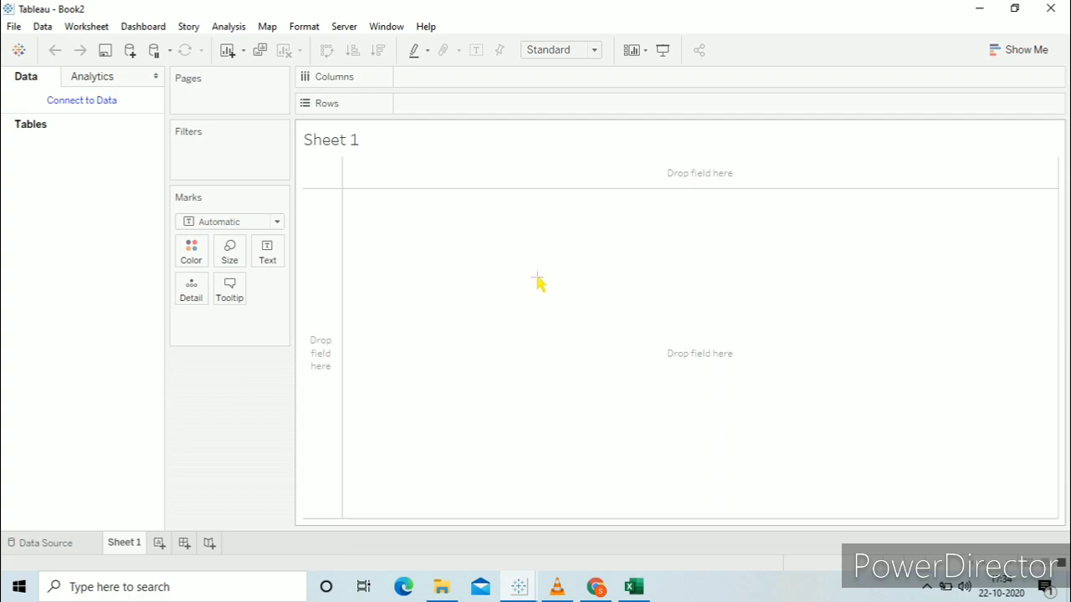
{"action": "left_click", "coordinate": [92, 101]}
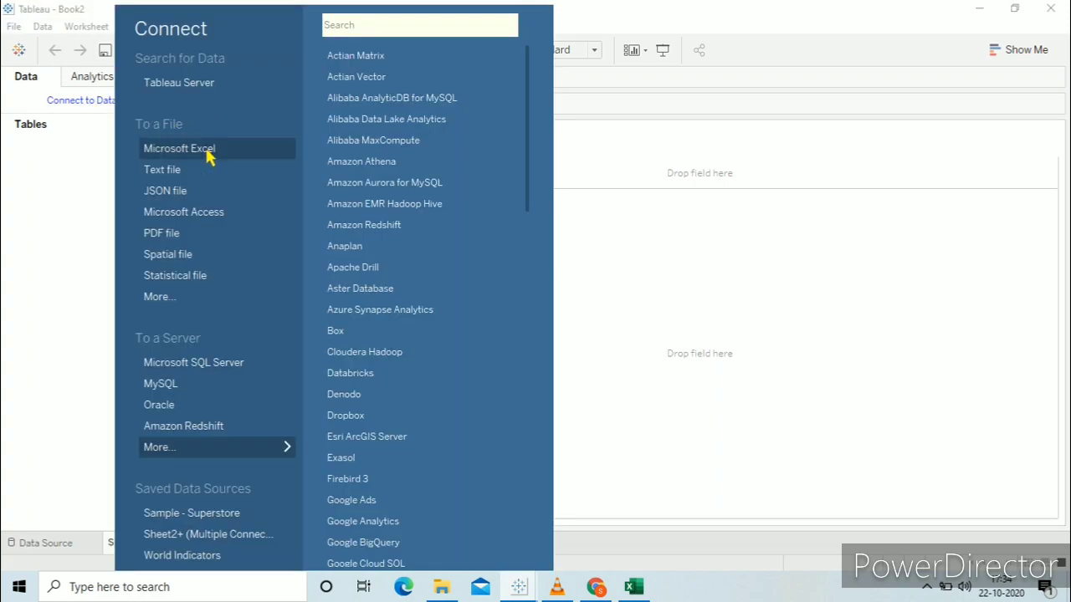
{"action": "left_click", "coordinate": [209, 157]}
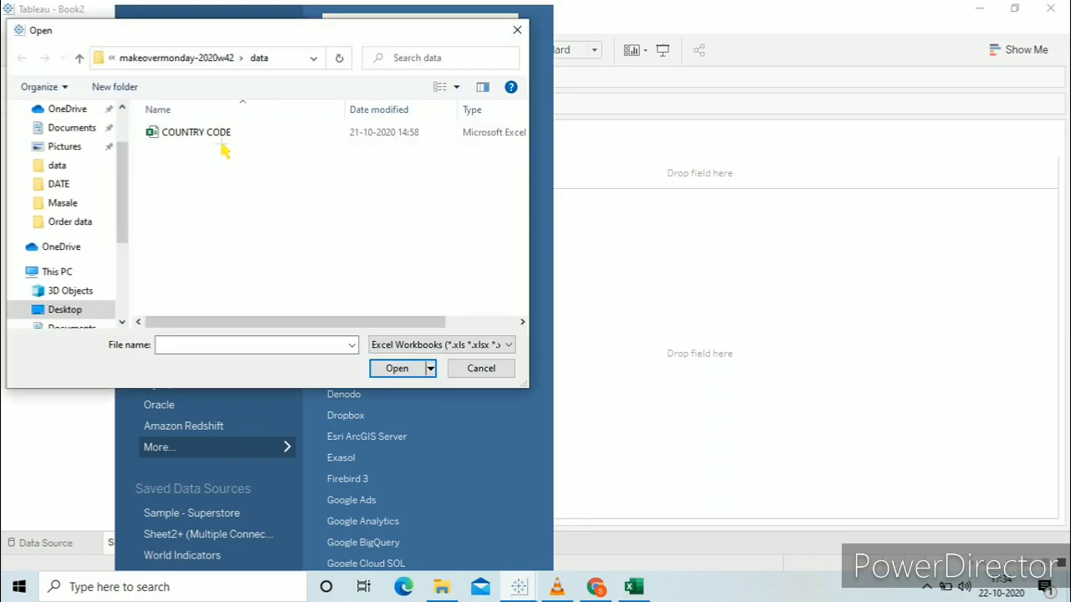
{"action": "left_click", "coordinate": [481, 369]}
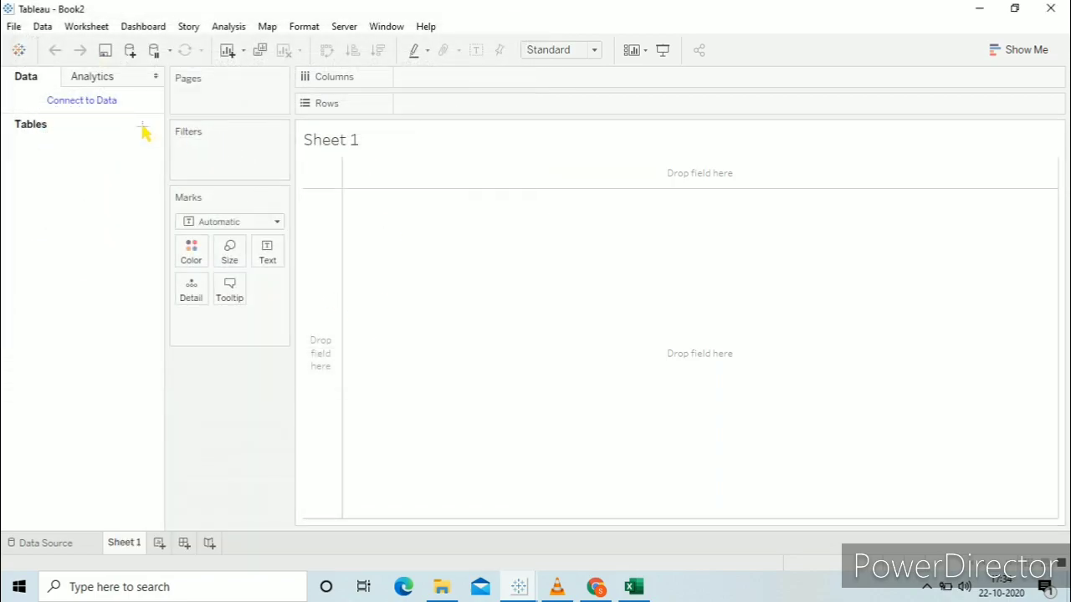
{"action": "left_click", "coordinate": [115, 102]}
{"action": "left_click", "coordinate": [206, 171]}
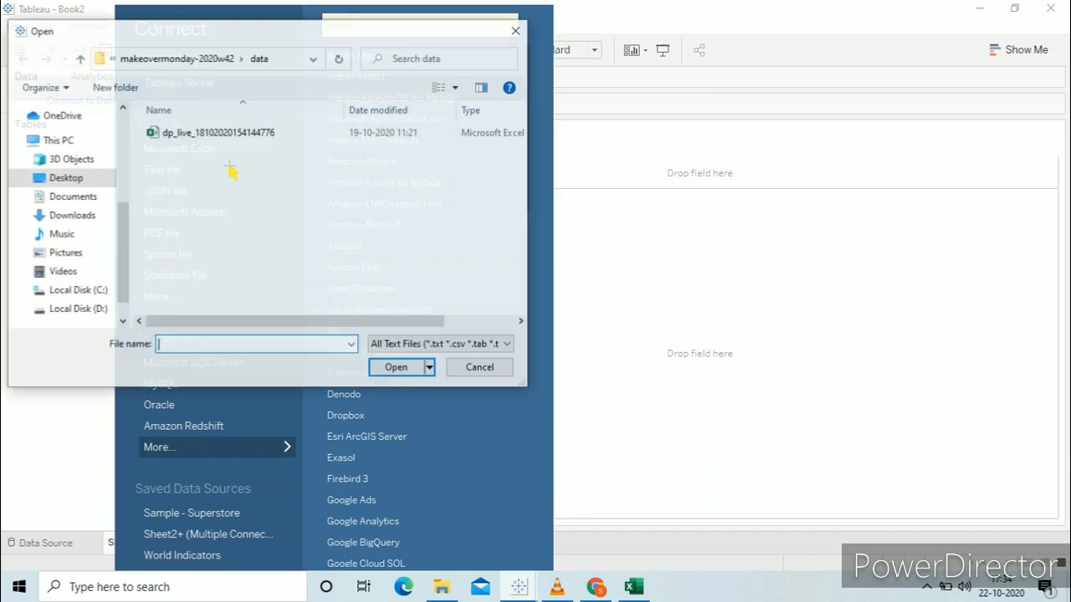
{"action": "double_click", "coordinate": [240, 146]}
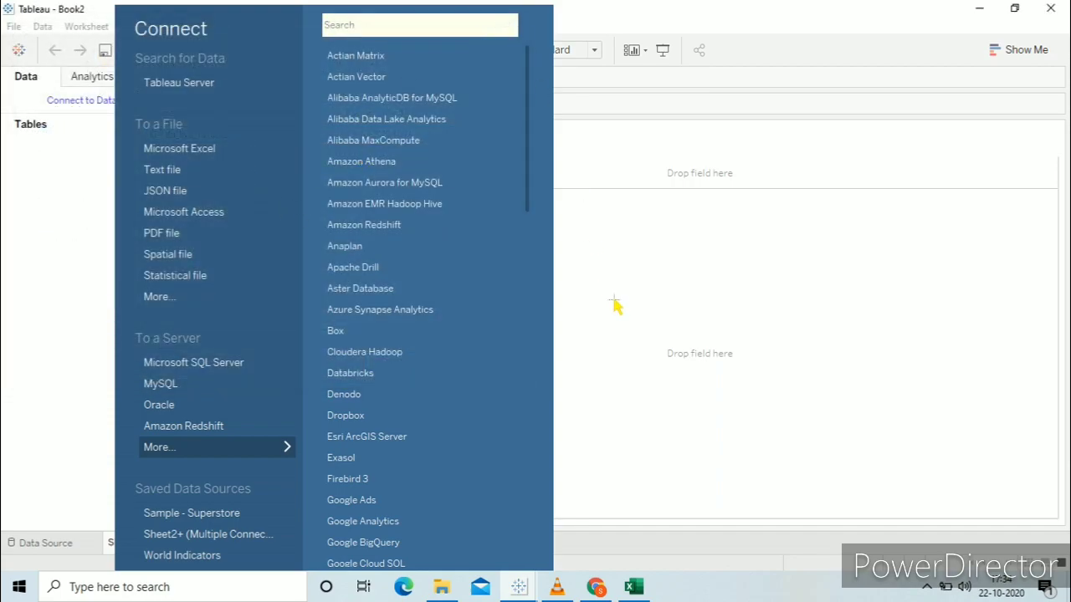
{"action": "left_click", "coordinate": [626, 313]}
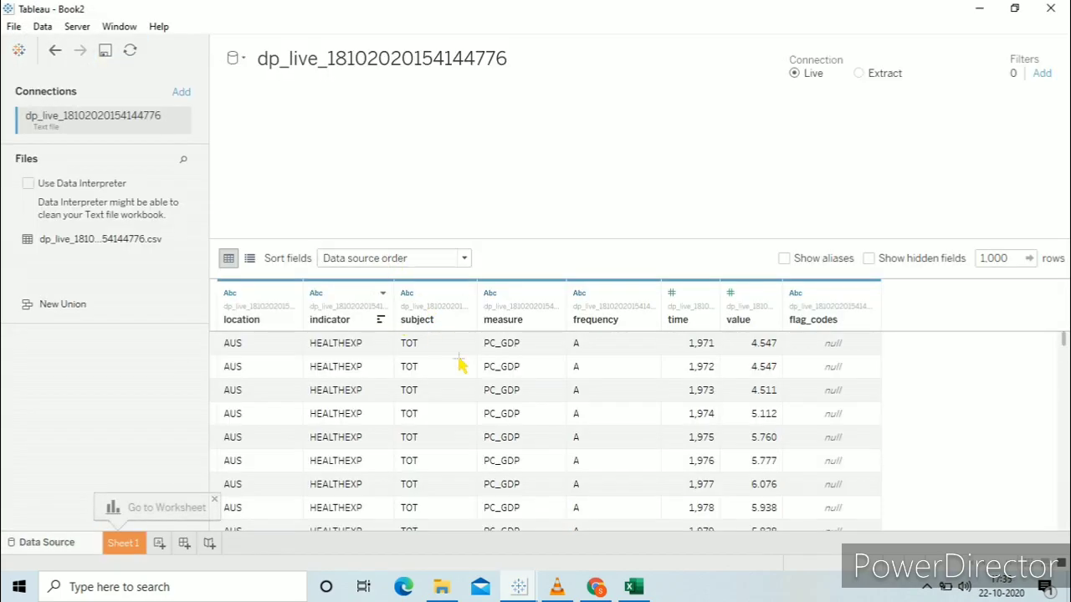
{"action": "scroll", "coordinate": [596, 424], "scroll_direction": "up", "scroll_amount": 5}
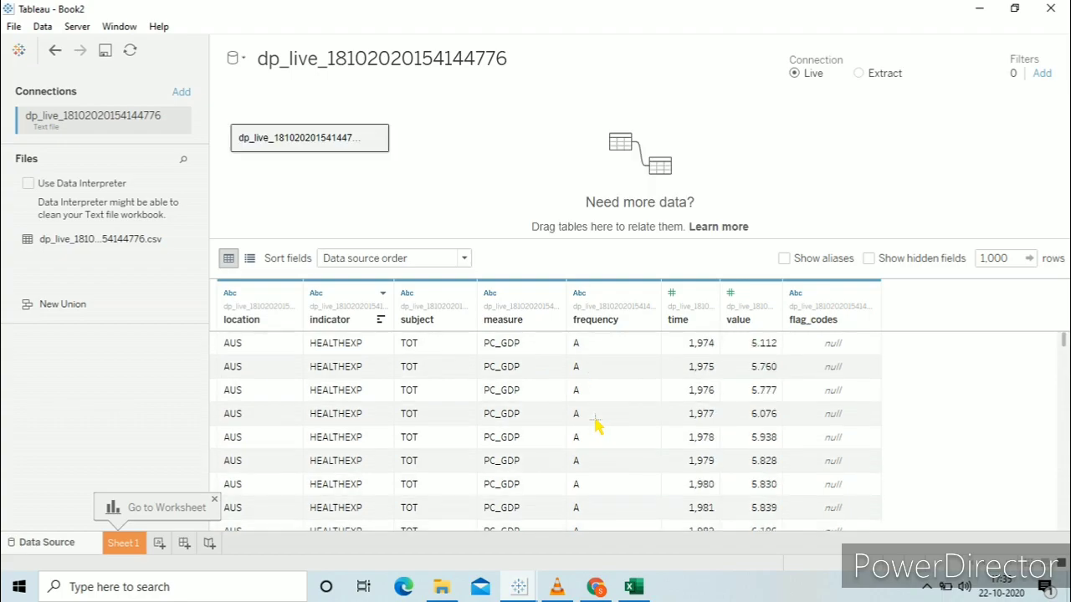
Step: On Sheet 1, add a filter on the subject field that keeps only TOT
{"action": "left_click", "coordinate": [139, 545]}
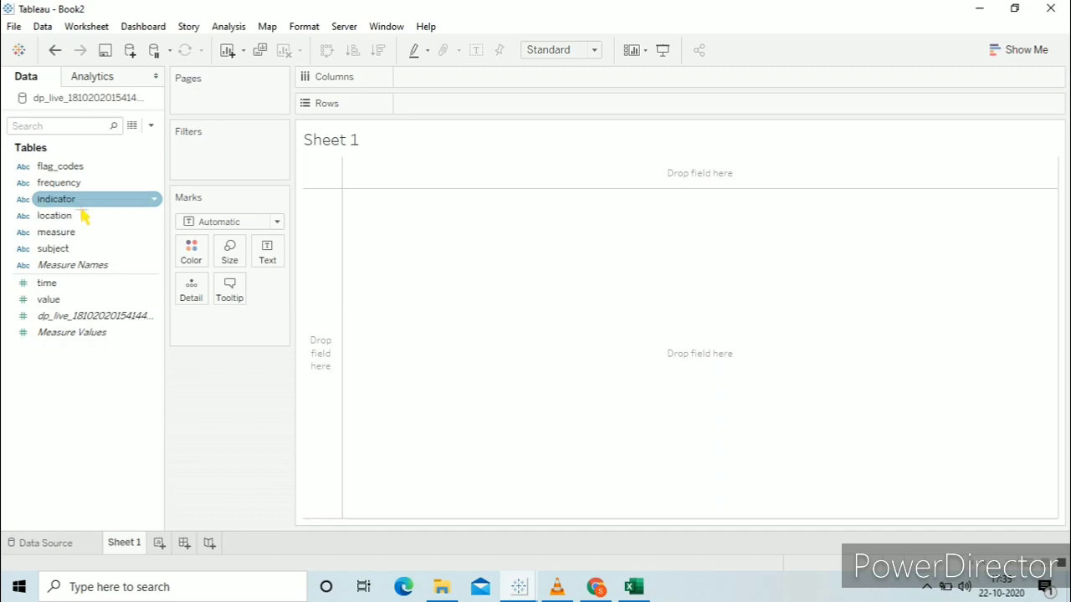
{"action": "left_click_drag", "start_coordinate": [84, 261], "coordinate": [343, 157]}
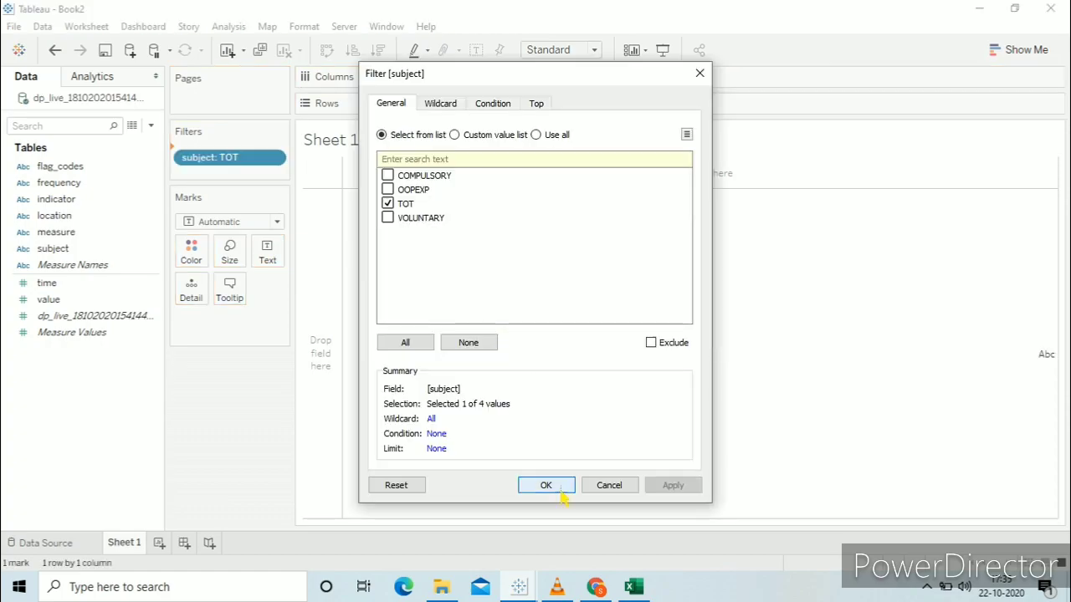
{"action": "left_click", "coordinate": [545, 485]}
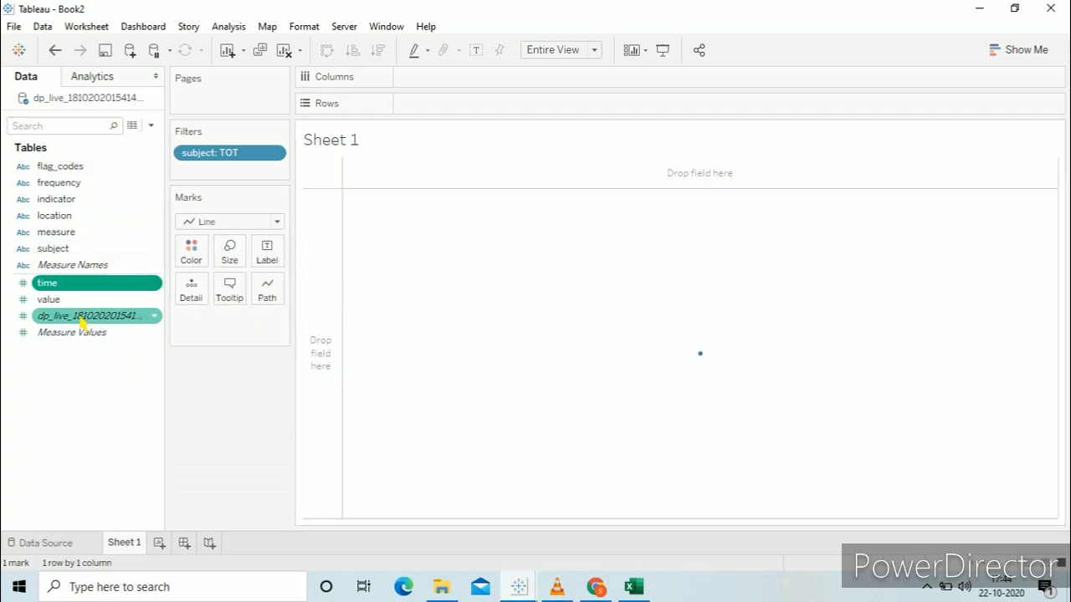
Step: Change the time field's data type to Date and convert the field to discrete
{"action": "left_click", "coordinate": [23, 282]}
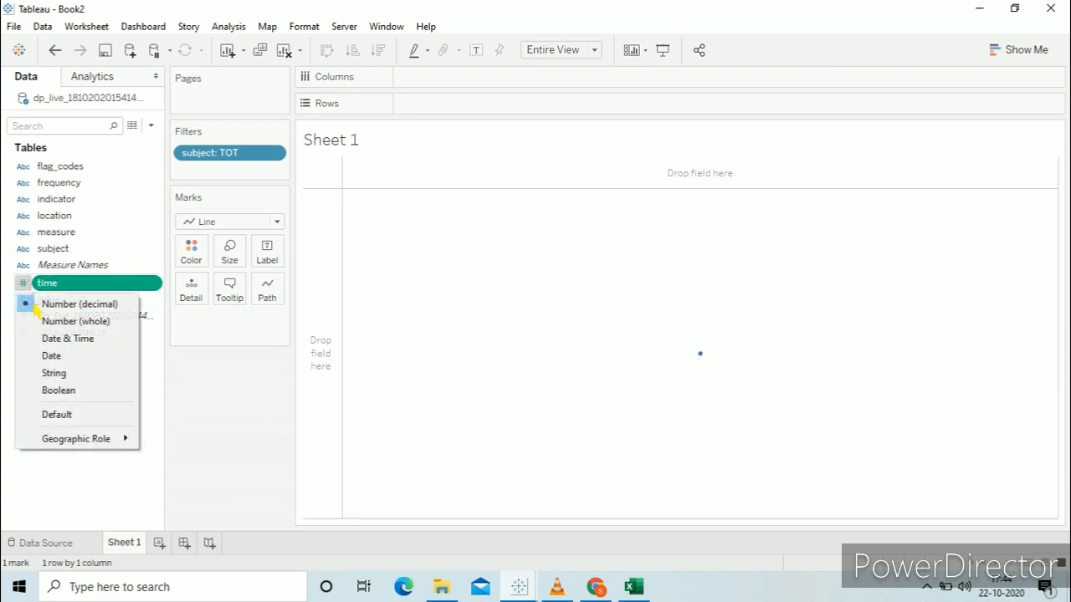
{"action": "left_click", "coordinate": [51, 359]}
{"action": "left_click", "coordinate": [29, 266]}
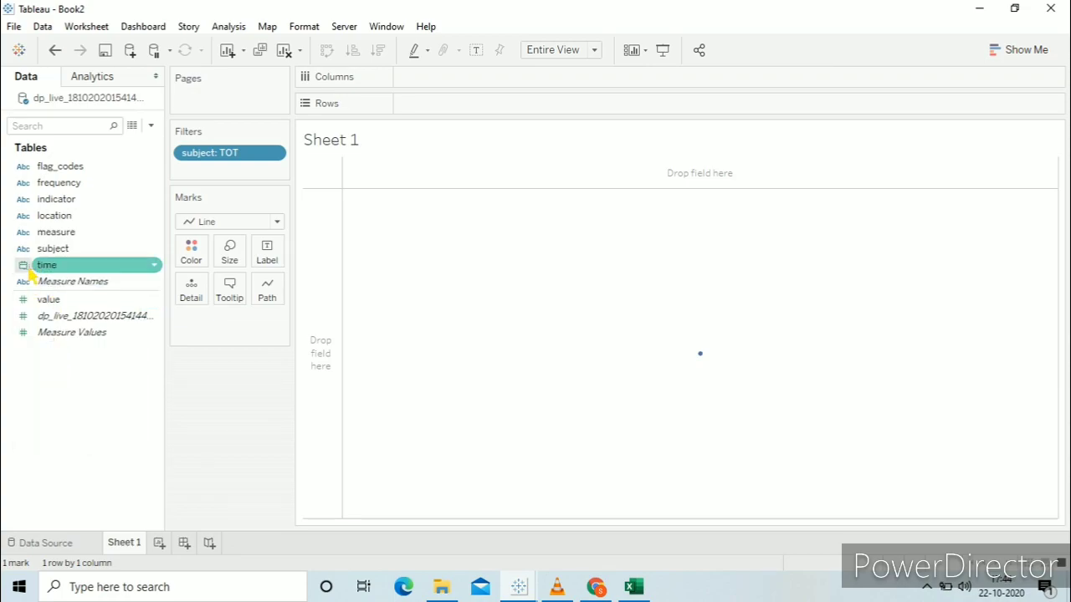
{"action": "left_click", "coordinate": [154, 265]}
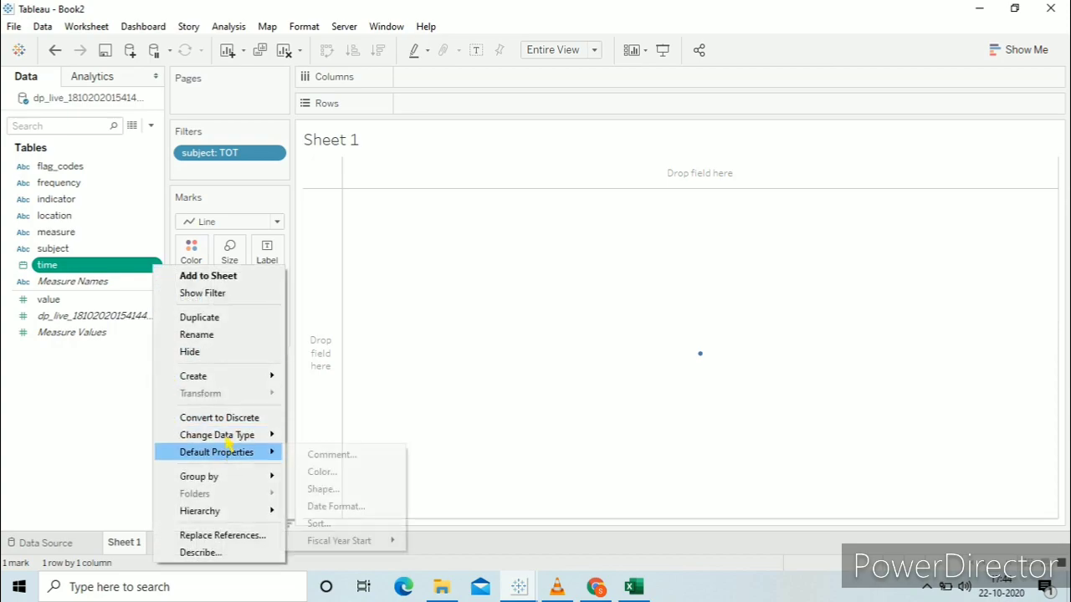
{"action": "left_click", "coordinate": [216, 417]}
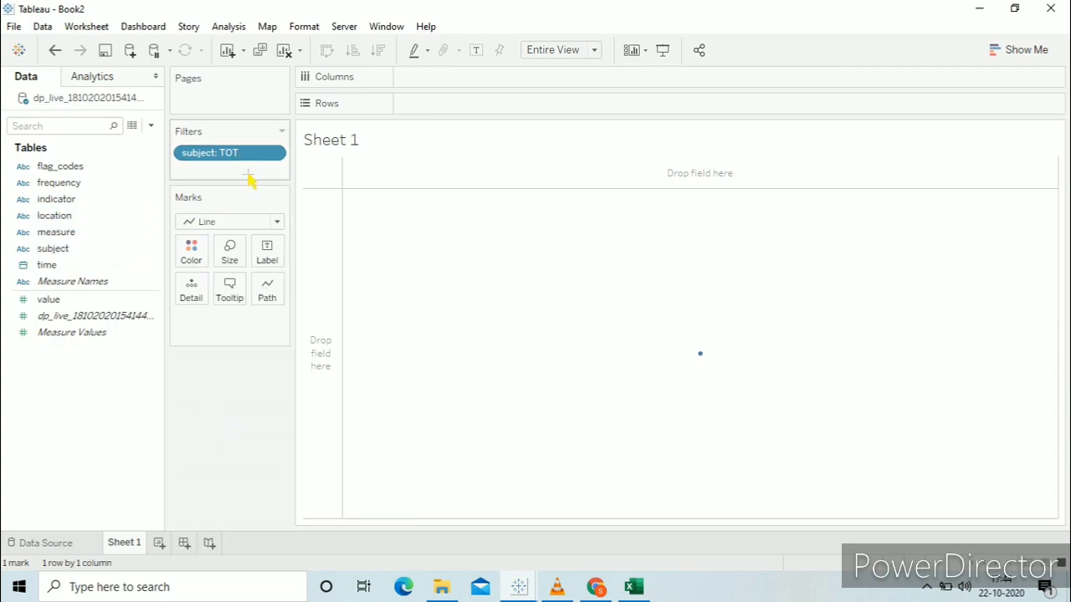
Step: Create a calculated field named X with the formula (INDEX()-1)%6
{"action": "left_click", "coordinate": [151, 126]}
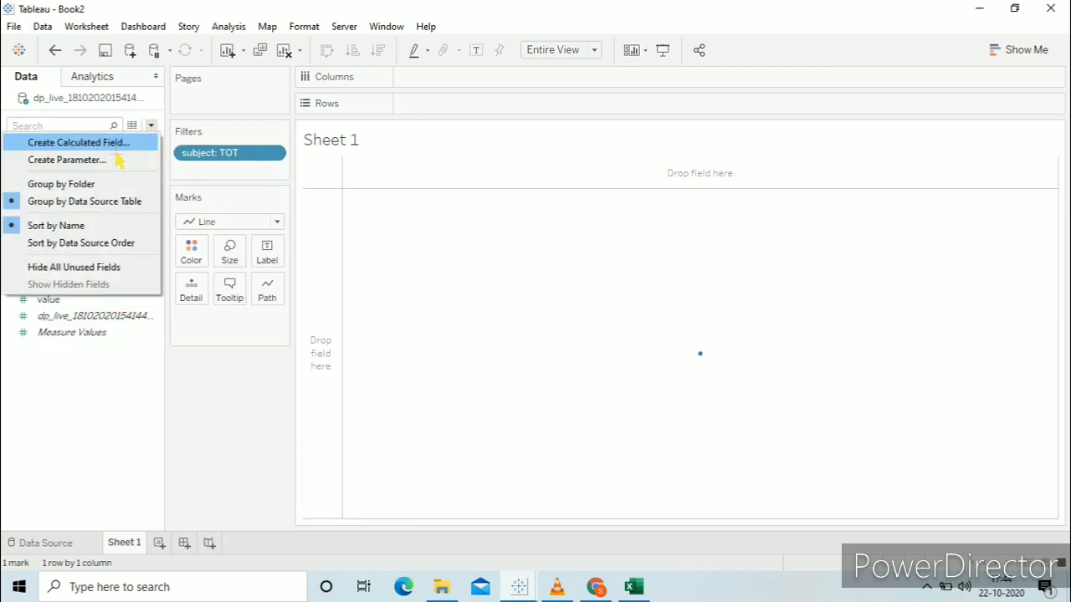
{"action": "left_click", "coordinate": [114, 144]}
{"action": "type", "text": "X"}
{"action": "left_click", "coordinate": [283, 368]}
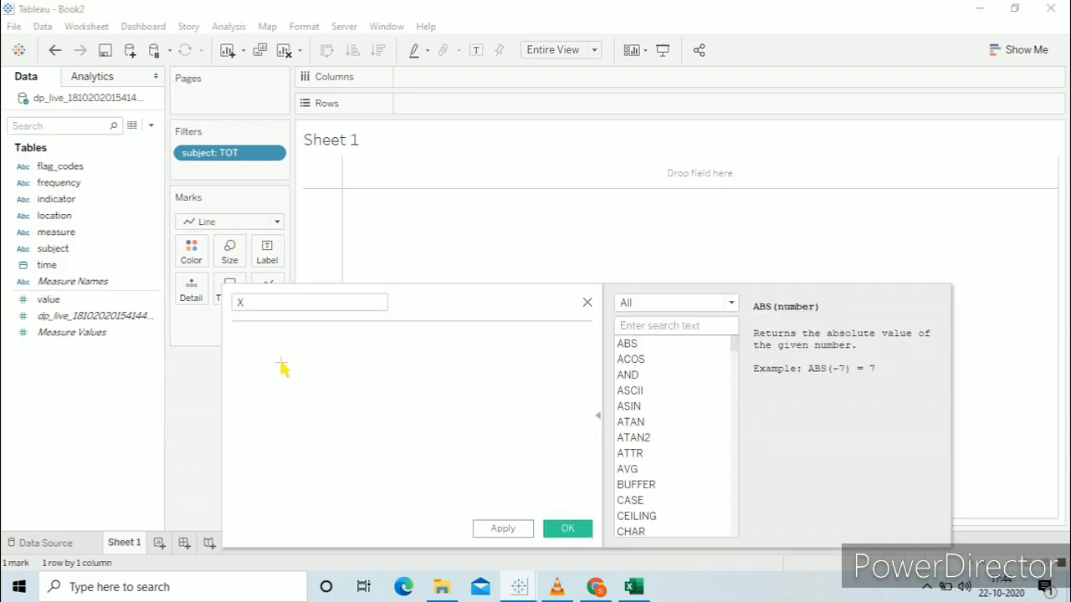
{"action": "type", "text": "(inde"}
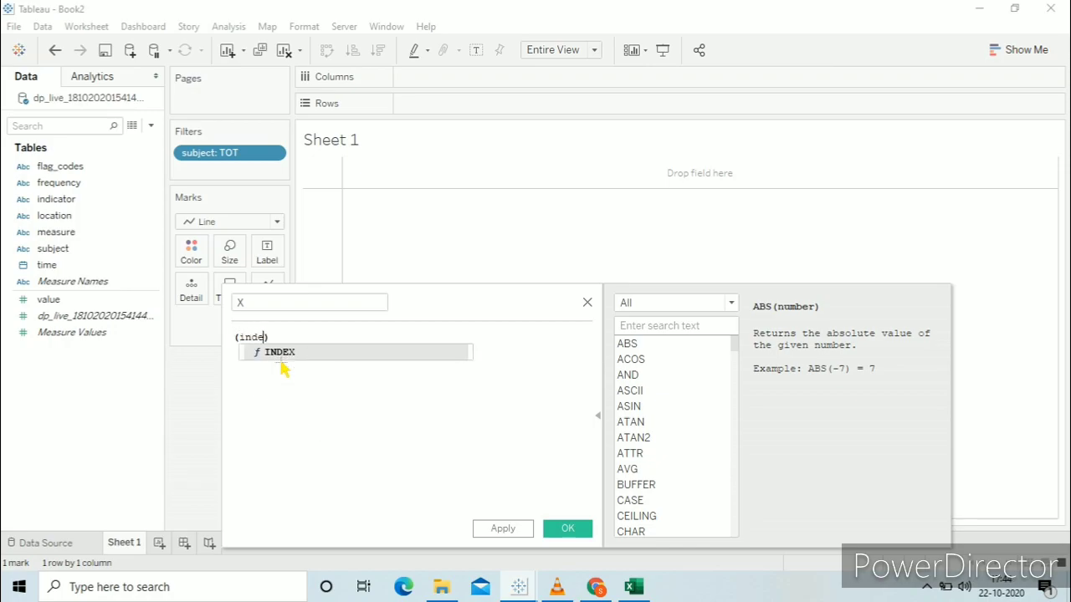
{"action": "key", "text": "Return"}
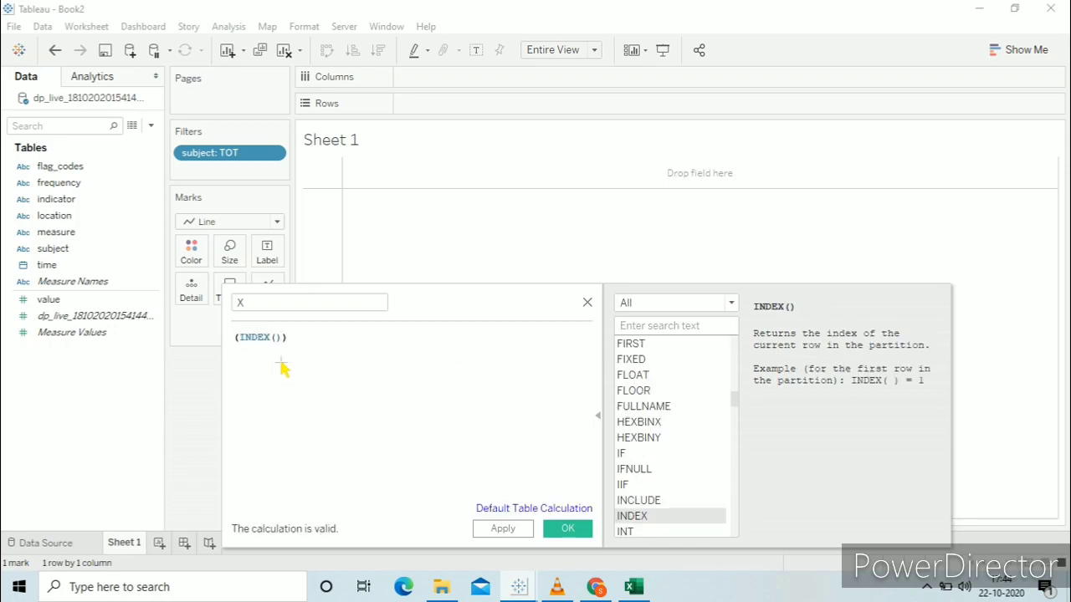
{"action": "type", "text": "-1)%6 6 is"}
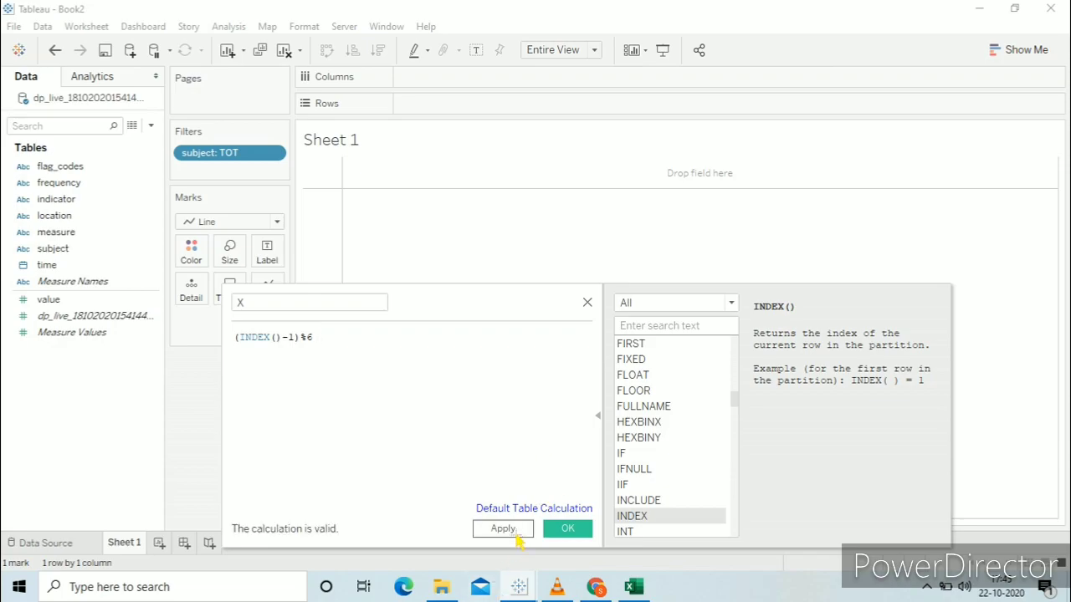
{"action": "left_click", "coordinate": [506, 529]}
{"action": "left_click", "coordinate": [567, 529]}
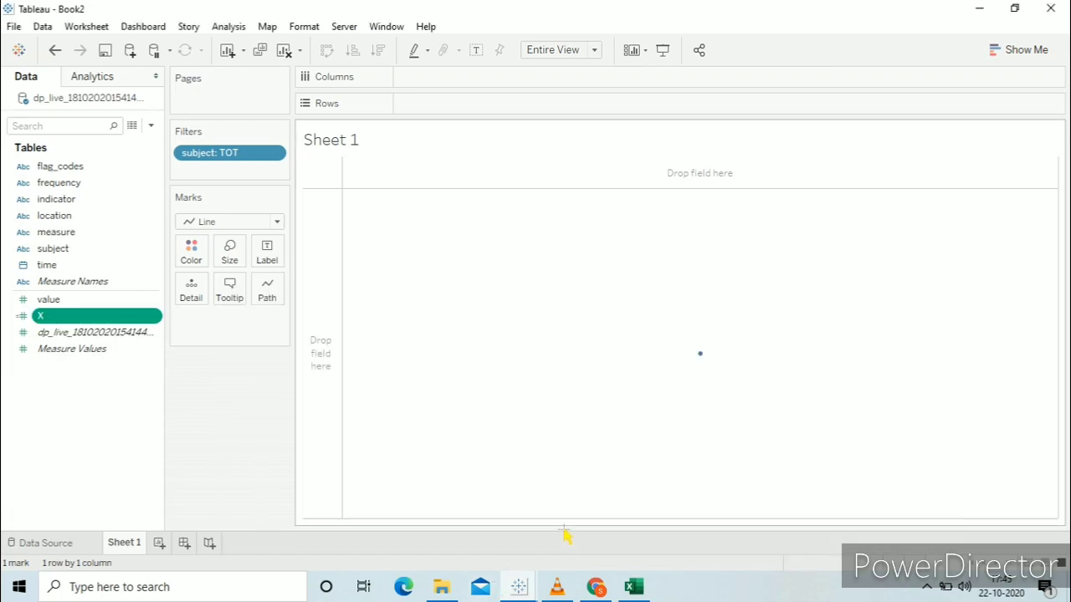
Step: Create a calculated field named Y with the formula INT((INDEX()-1)/6)
{"action": "left_click", "coordinate": [150, 125]}
{"action": "left_click", "coordinate": [134, 142]}
{"action": "type", "text": "Y"}
{"action": "left_click", "coordinate": [427, 370]}
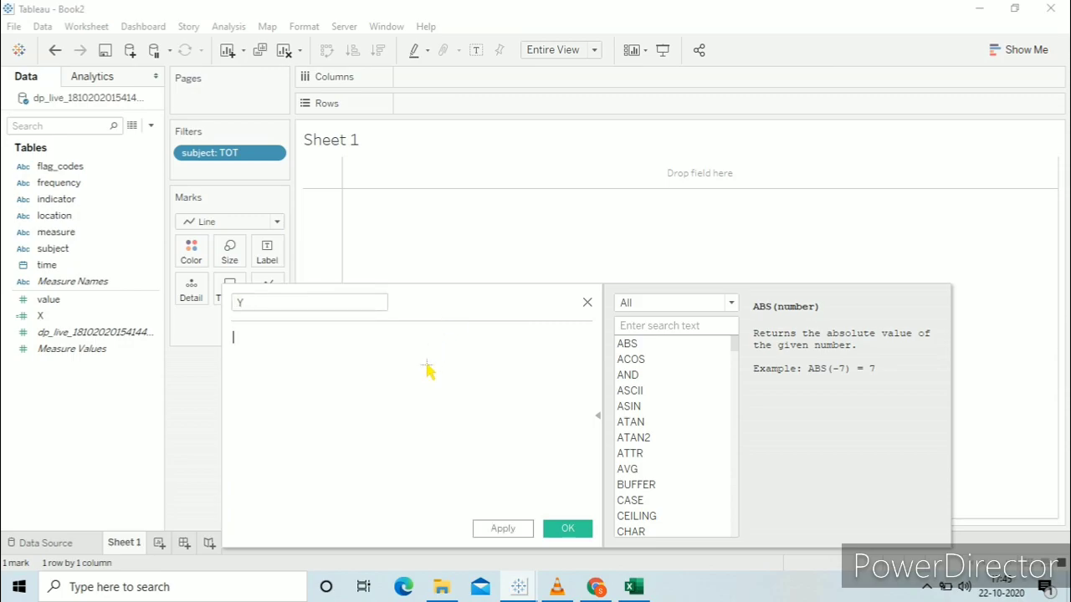
{"action": "type", "text": "INT"}
{"action": "key", "text": "Return"}
{"action": "key", "text": "Left"}
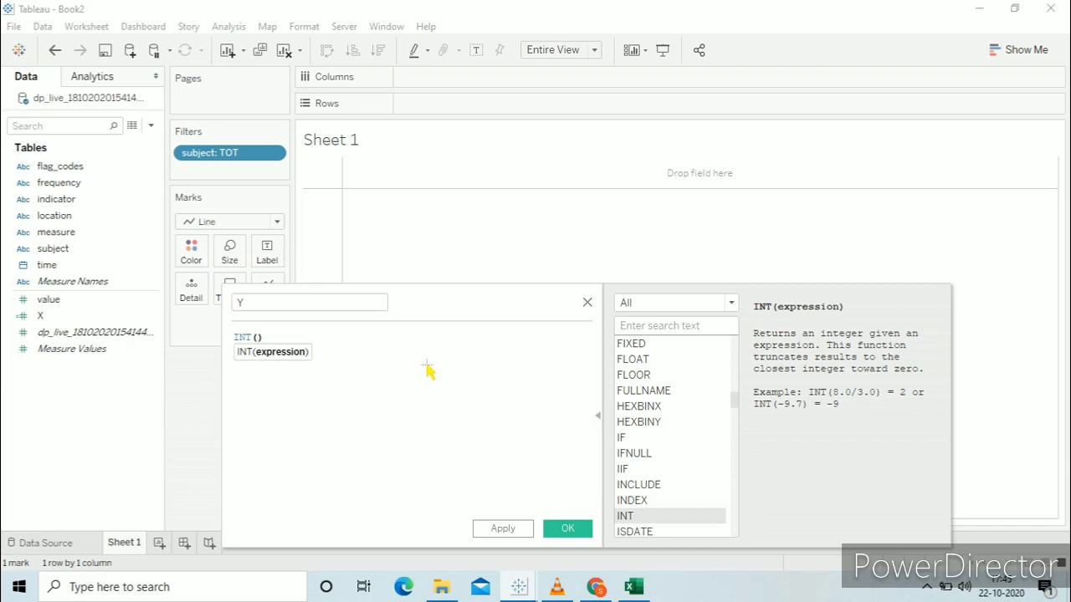
{"action": "type", "text": "("}
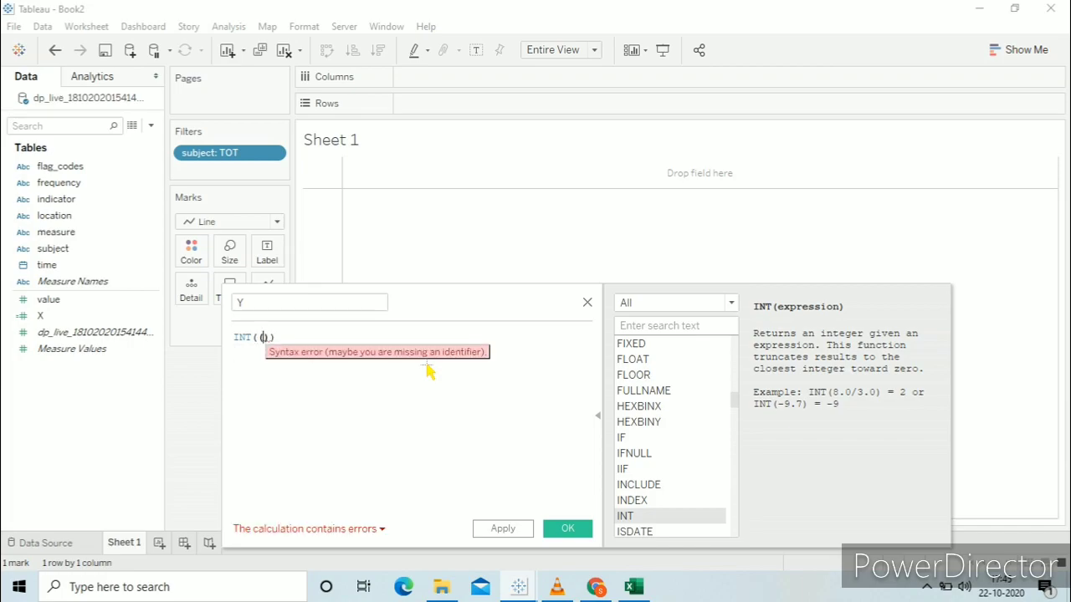
{"action": "type", "text": "inde"}
{"action": "key", "text": "Return"}
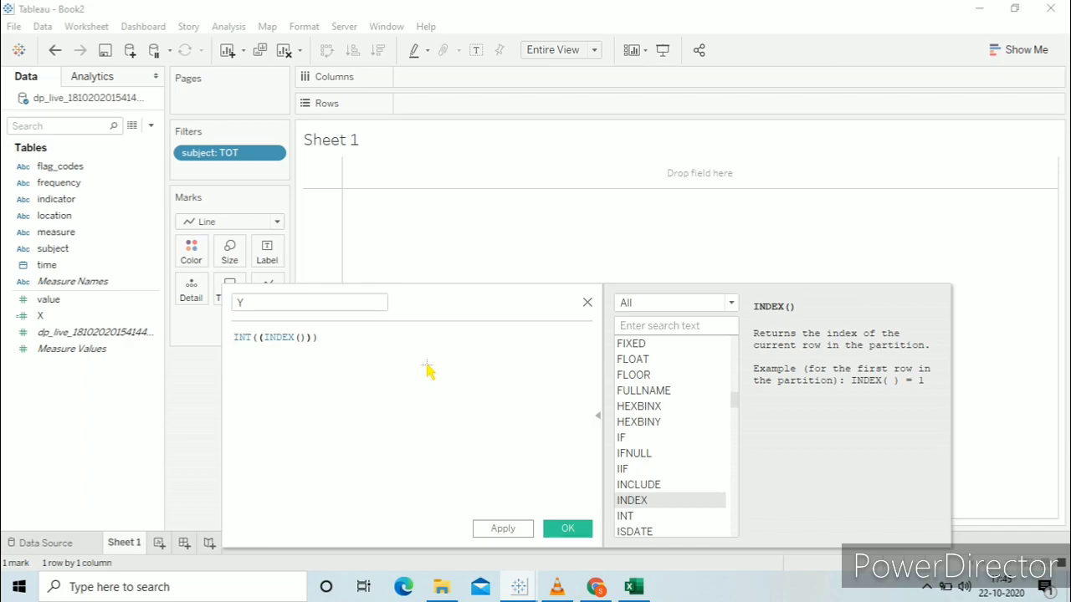
{"action": "type", "text": "-1)"}
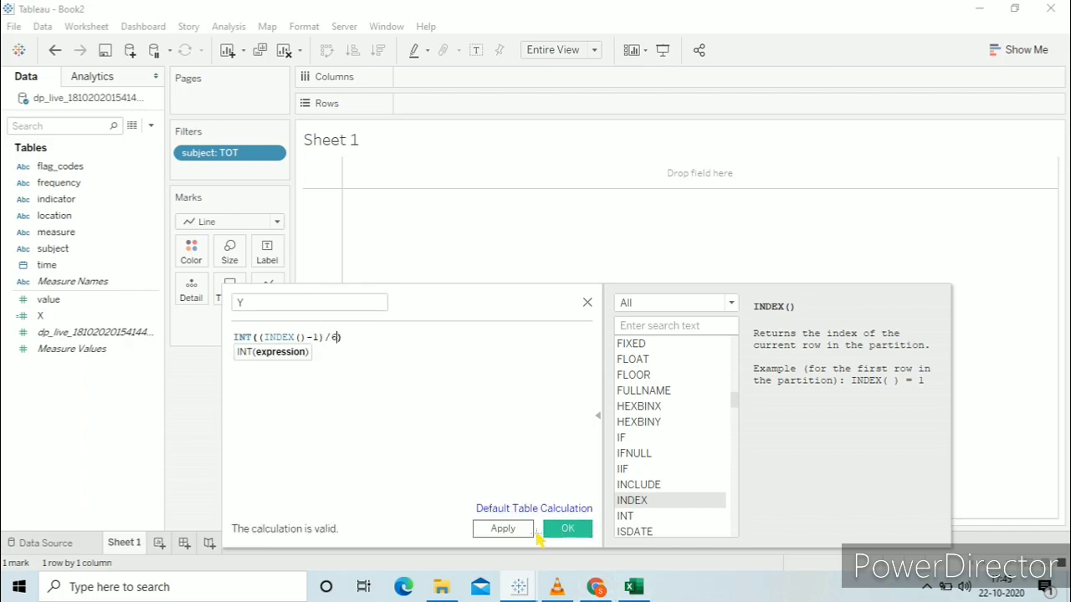
{"action": "left_click", "coordinate": [506, 528]}
{"action": "left_click", "coordinate": [567, 529]}
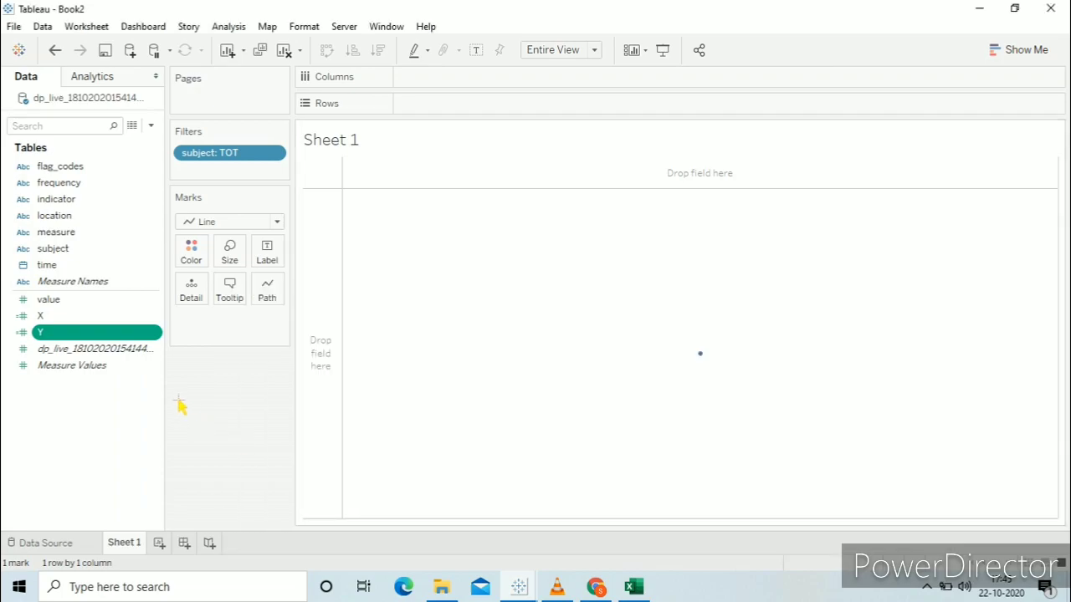
Step: Place the X field on Columns and the Y field on Rows
{"action": "left_click", "coordinate": [109, 322]}
{"action": "left_click_drag", "start_coordinate": [192, 306], "coordinate": [473, 87]}
{"action": "left_click", "coordinate": [132, 338]}
{"action": "left_click_drag", "start_coordinate": [121, 347], "coordinate": [505, 104]}
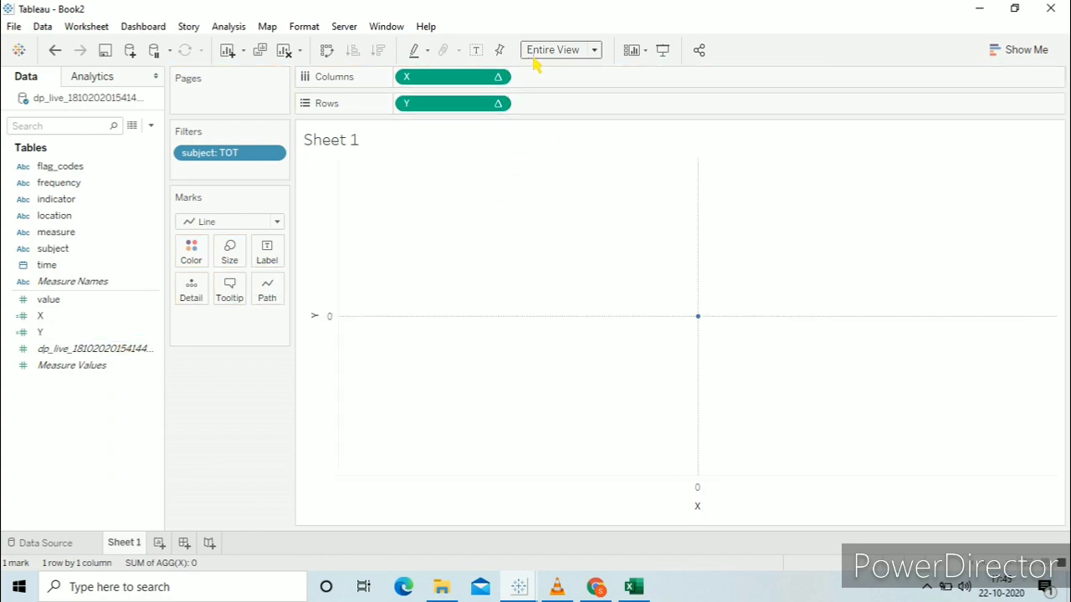
Step: Convert X on Columns and Y on Rows from continuous to discrete
{"action": "left_click", "coordinate": [497, 77]}
{"action": "mouse_move", "coordinate": [516, 276]}
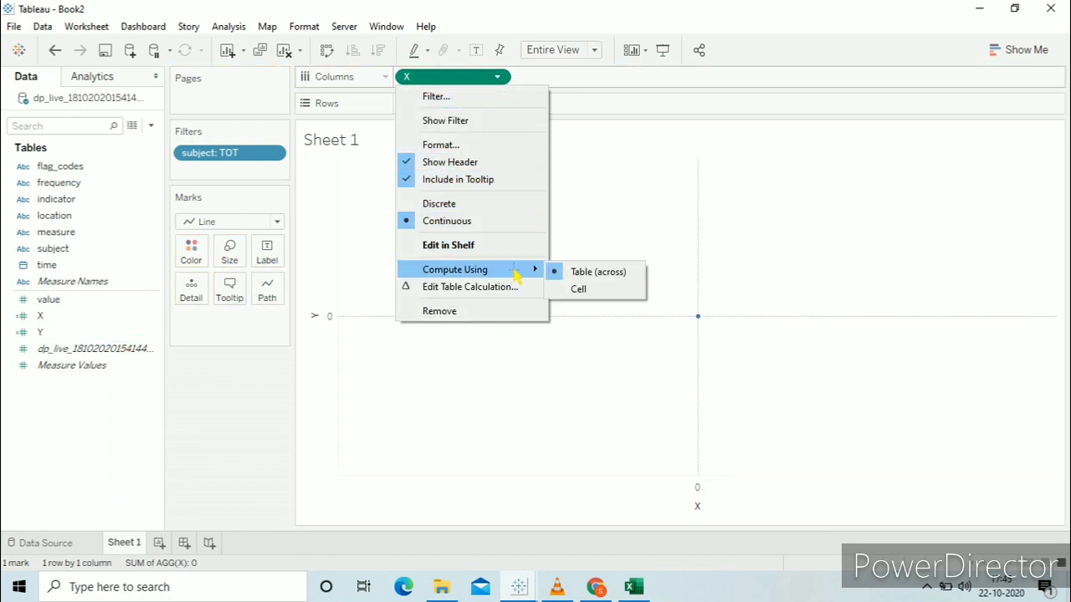
{"action": "key", "text": "Escape"}
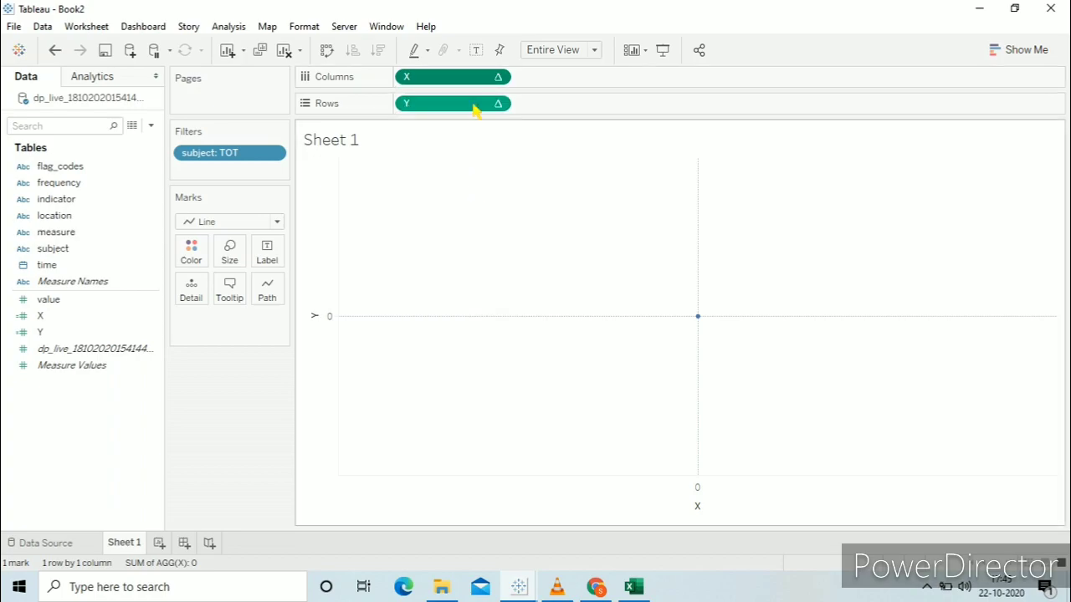
{"action": "left_click", "coordinate": [499, 103]}
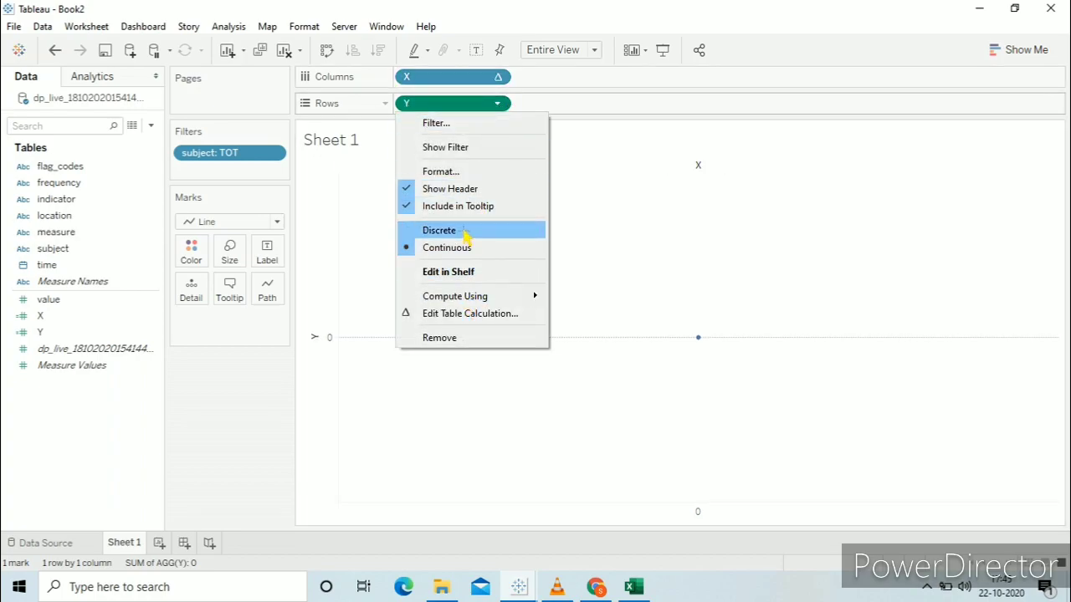
{"action": "left_click", "coordinate": [464, 231]}
Step: Add the location field to Detail on the Marks card
{"action": "left_click", "coordinate": [497, 76]}
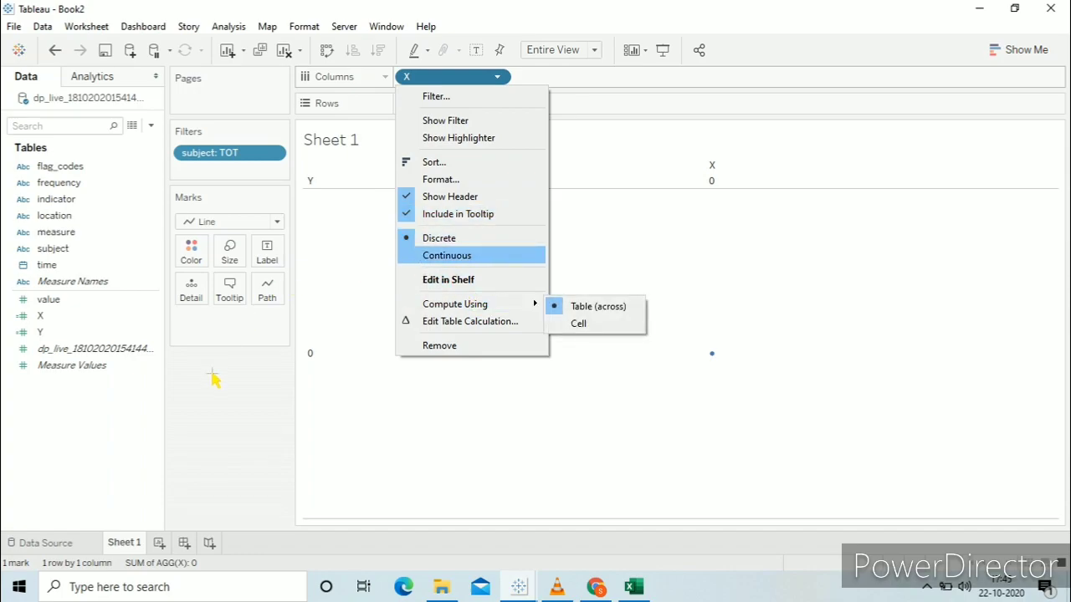
{"action": "left_click", "coordinate": [167, 351]}
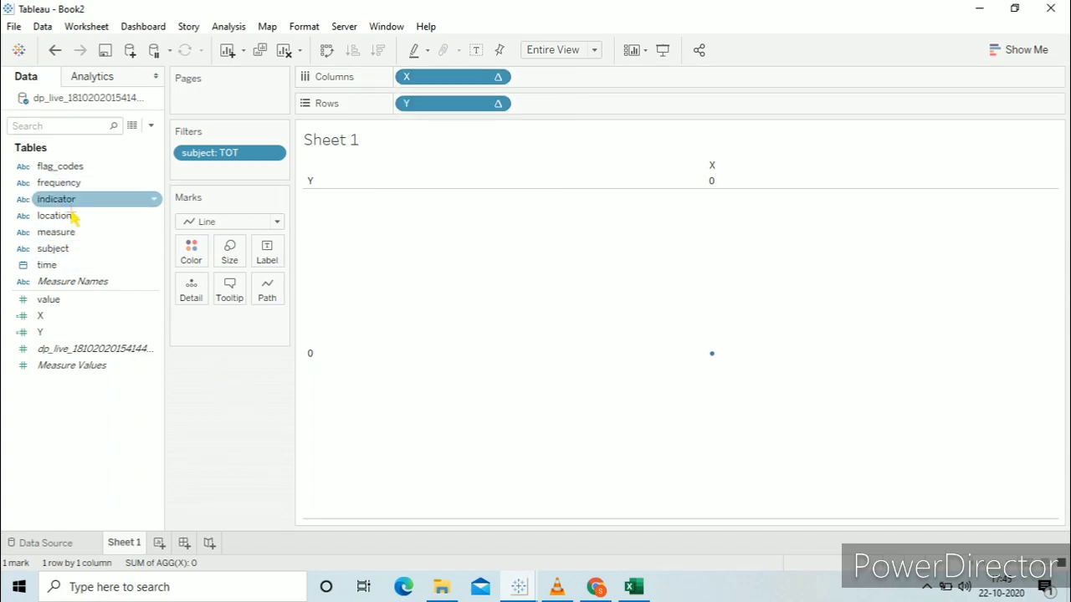
{"action": "left_click_drag", "start_coordinate": [72, 219], "coordinate": [195, 294]}
Step: Set both the X and Y table calculations to compute using location and fit the sheet to Entire View
{"action": "left_click", "coordinate": [497, 76]}
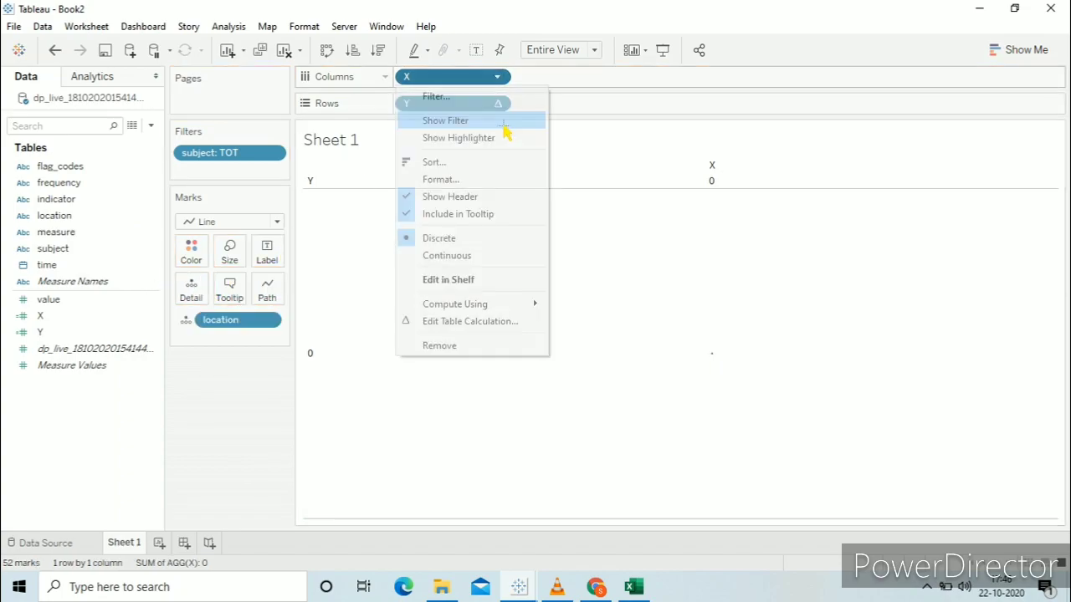
{"action": "mouse_move", "coordinate": [527, 303]}
{"action": "left_click", "coordinate": [621, 343]}
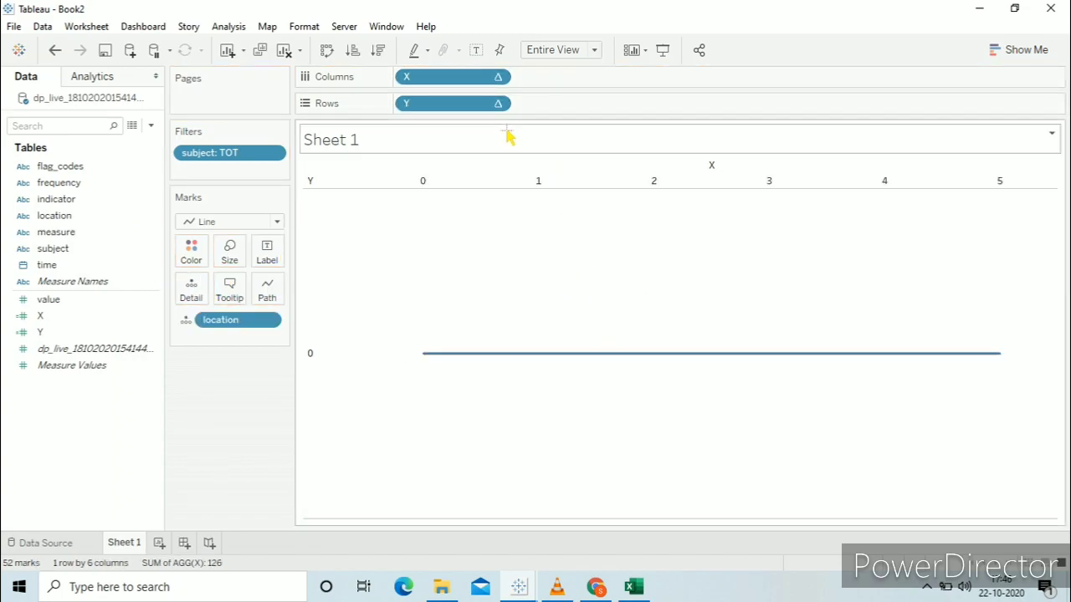
{"action": "left_click", "coordinate": [497, 103]}
{"action": "mouse_move", "coordinate": [545, 335]}
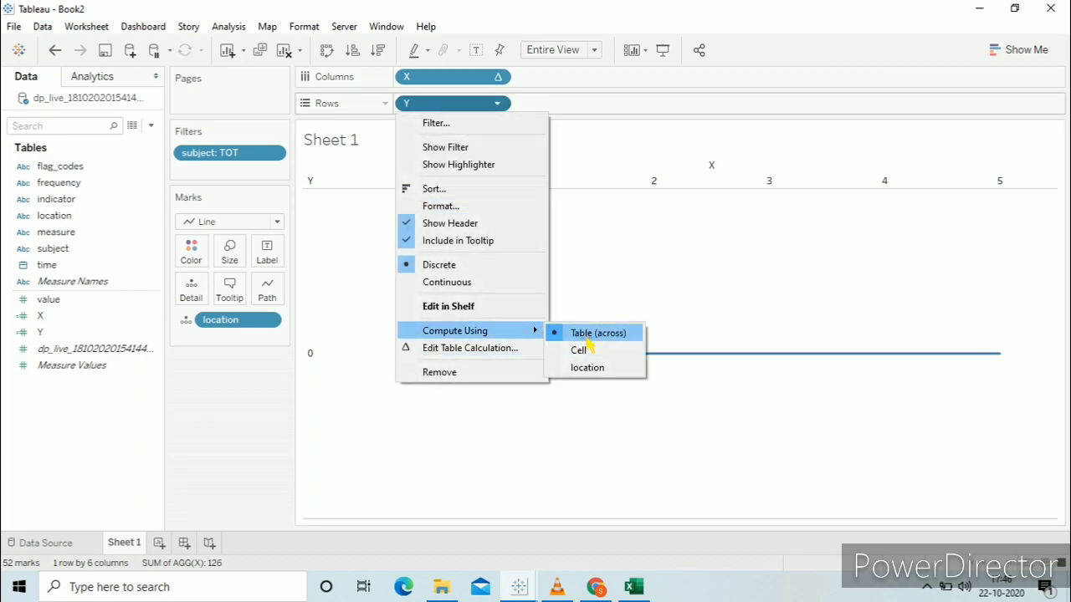
{"action": "left_click", "coordinate": [593, 370]}
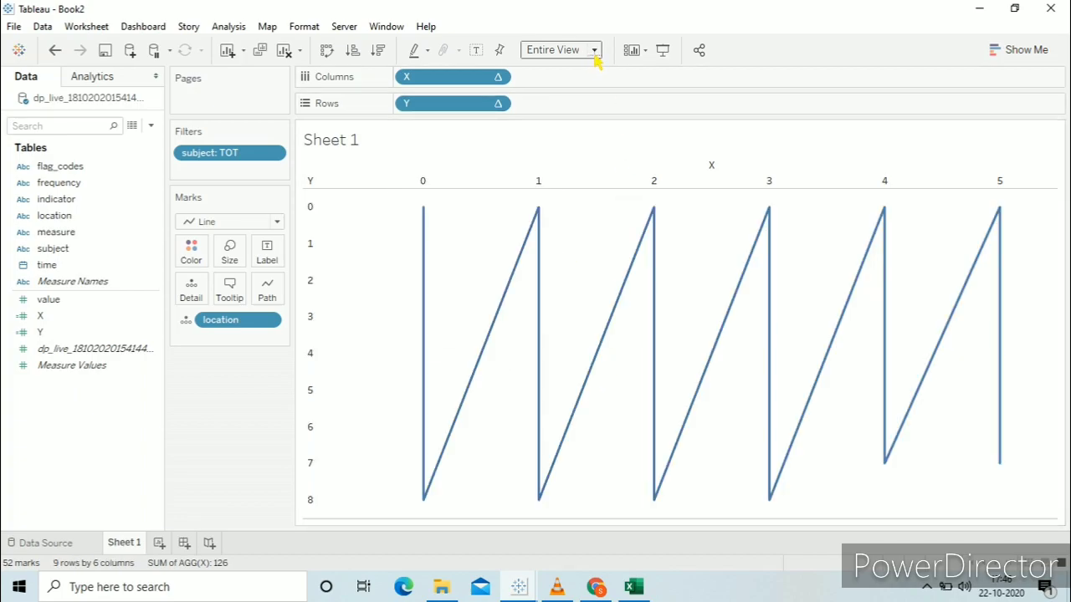
{"action": "left_click", "coordinate": [594, 52]}
{"action": "left_click", "coordinate": [568, 111]}
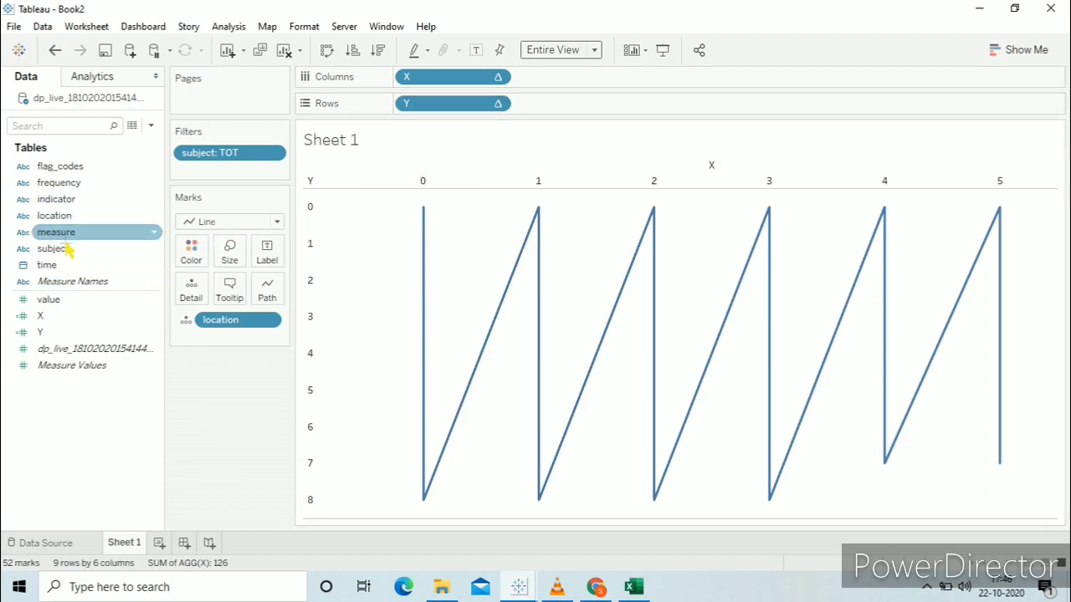
Step: Add the time field as a year after X on Columns and the sum of value after Y on Rows
{"action": "left_click_drag", "start_coordinate": [114, 265], "coordinate": [571, 78]}
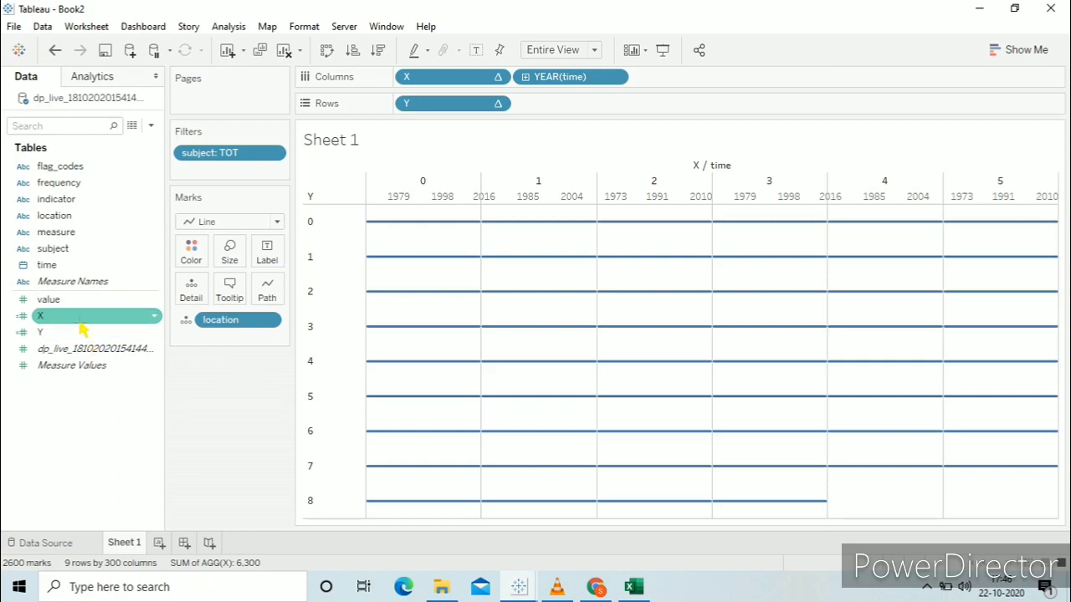
{"action": "left_click_drag", "start_coordinate": [68, 311], "coordinate": [555, 112]}
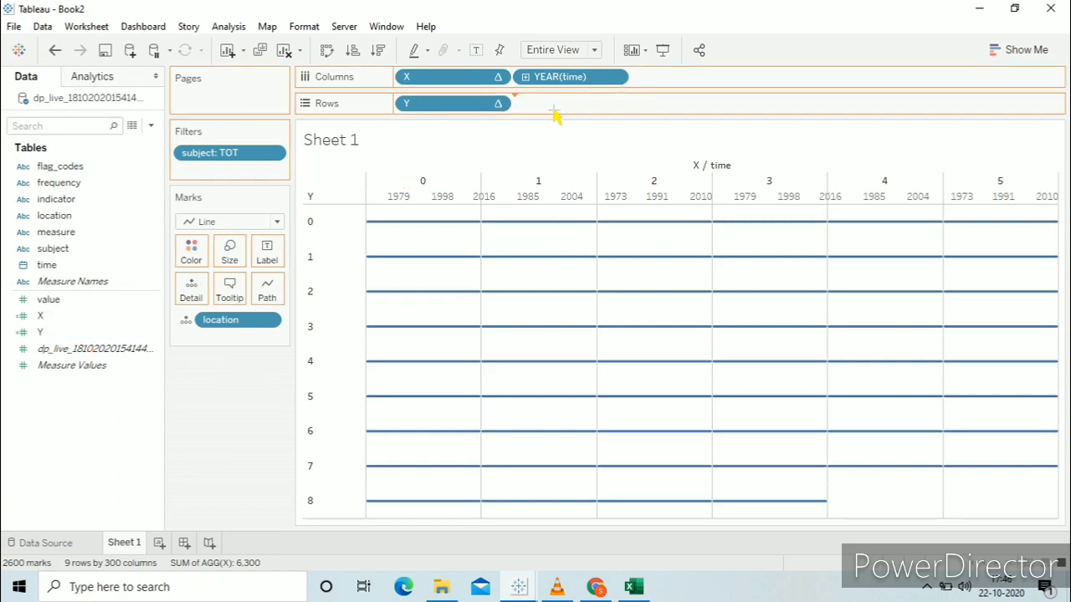
{"action": "mouse_move", "coordinate": [500, 325]}
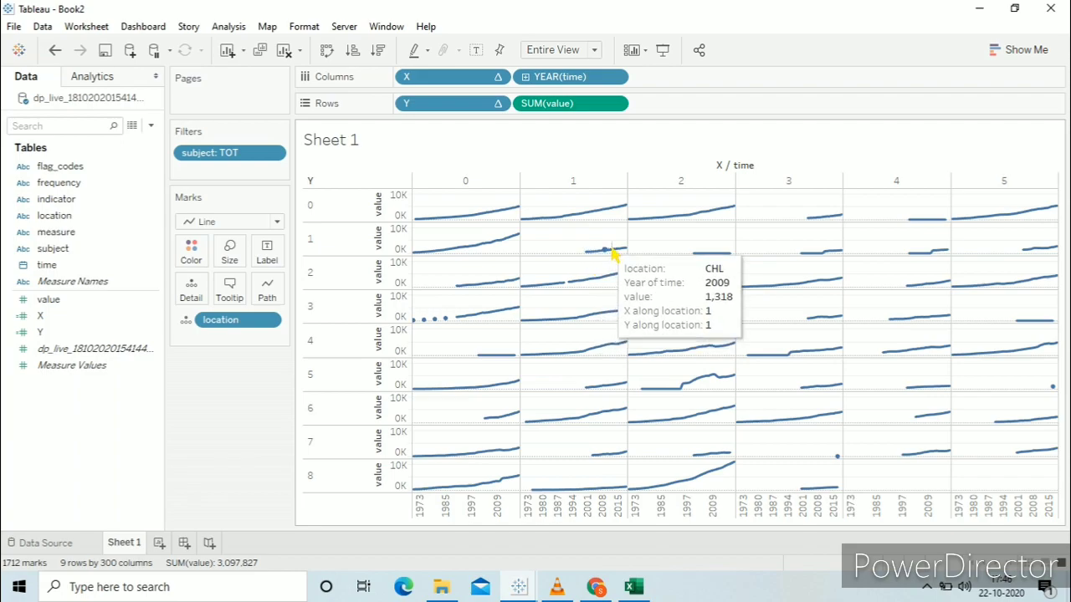
Step: Bring up the sheet's formatting options and hide the header of the value axis
{"action": "right_click", "coordinate": [684, 237]}
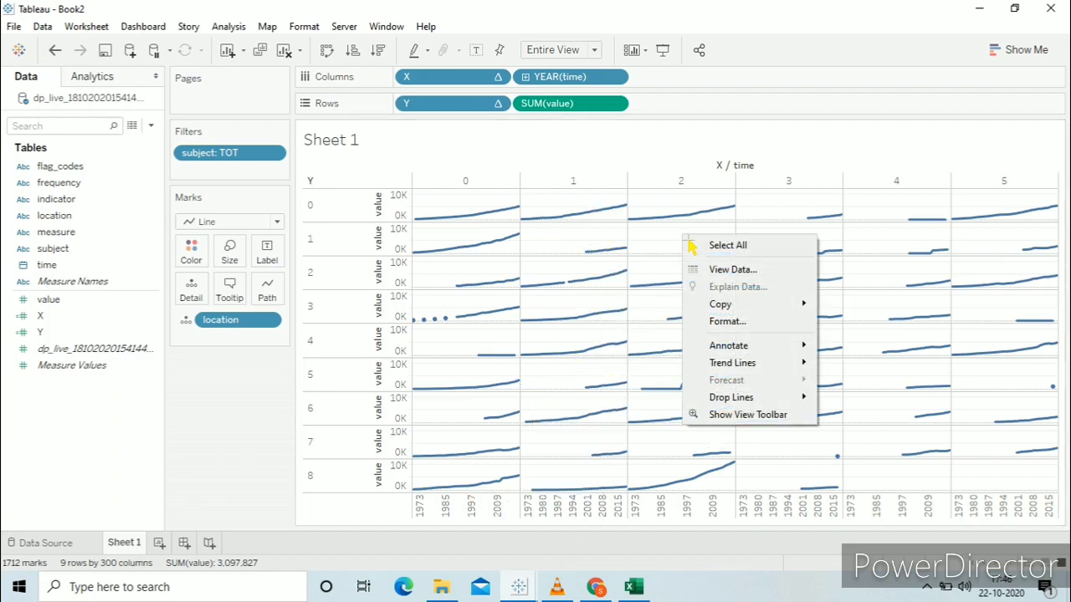
{"action": "left_click", "coordinate": [726, 323]}
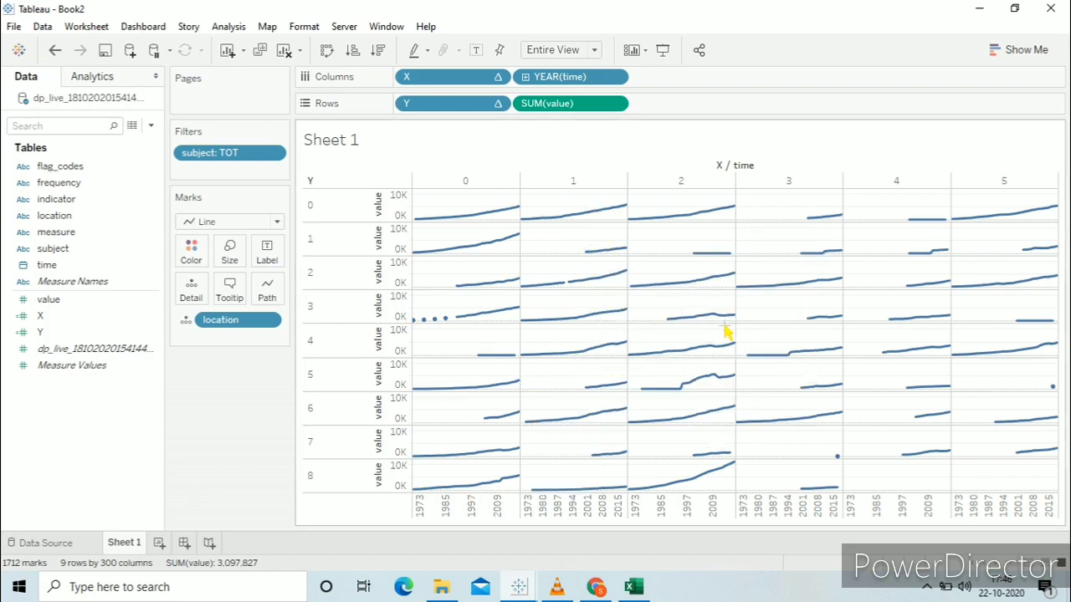
{"action": "right_click", "coordinate": [383, 215]}
{"action": "left_click", "coordinate": [418, 306]}
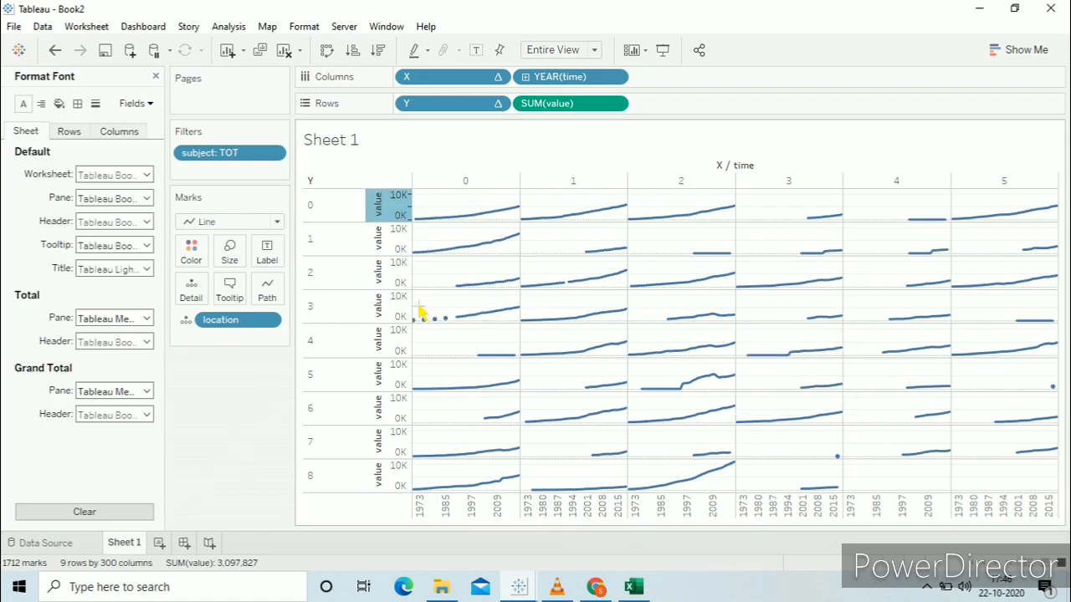
{"action": "right_click", "coordinate": [339, 216]}
{"action": "left_click", "coordinate": [402, 245]}
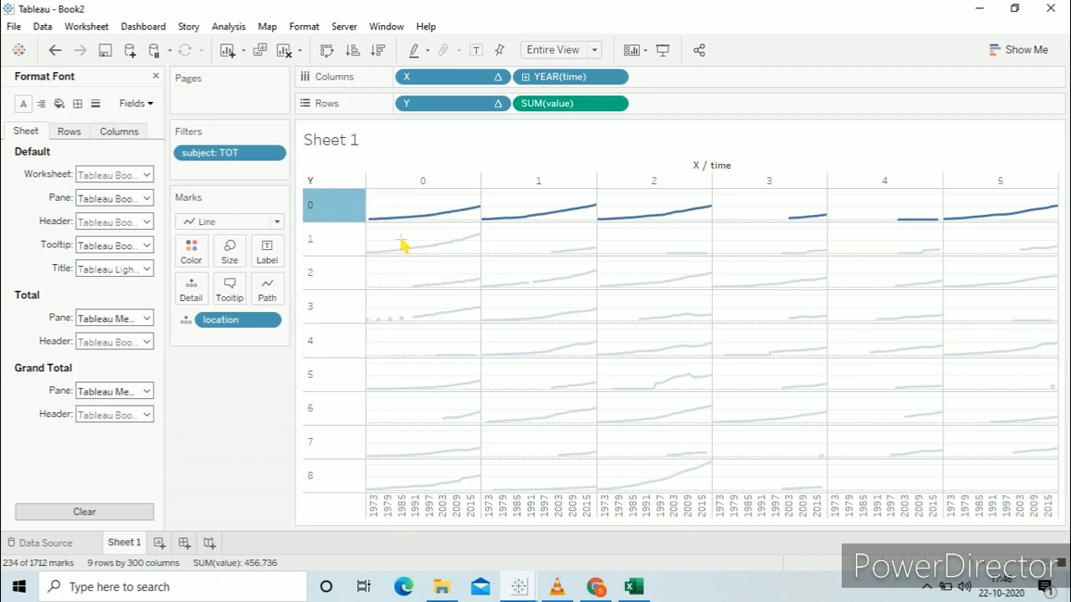
{"action": "right_click", "coordinate": [346, 186]}
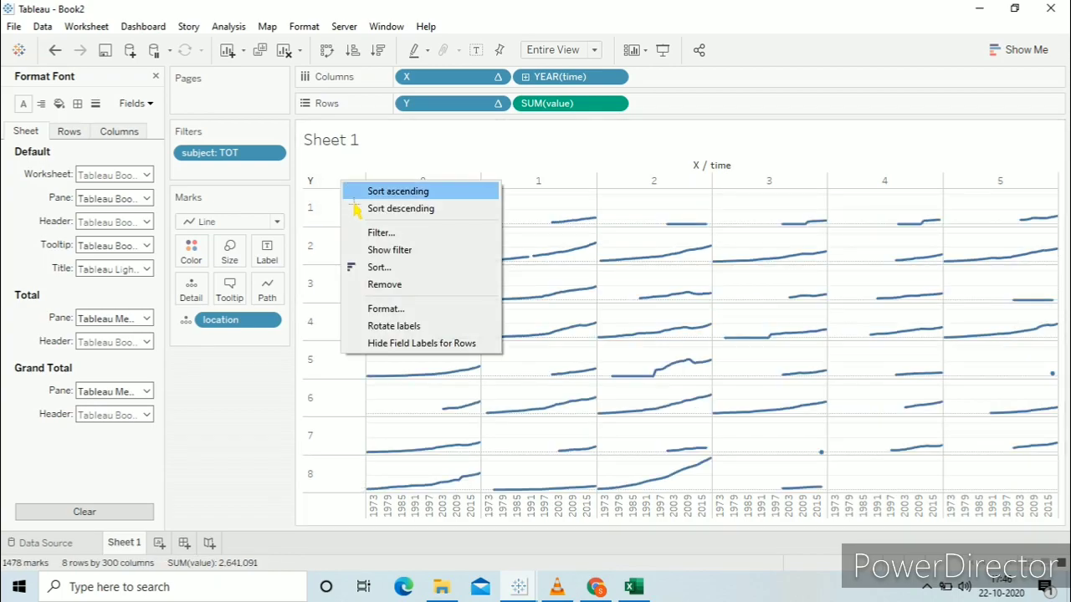
{"action": "left_click", "coordinate": [554, 287]}
{"action": "key", "text": "ctrl+z"}
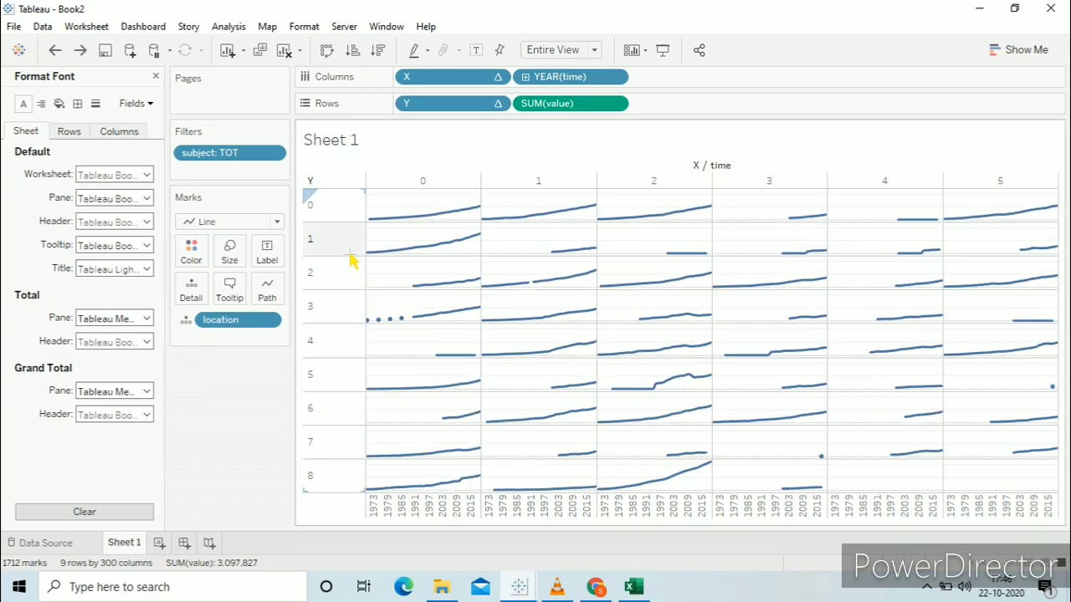
{"action": "right_click", "coordinate": [331, 183]}
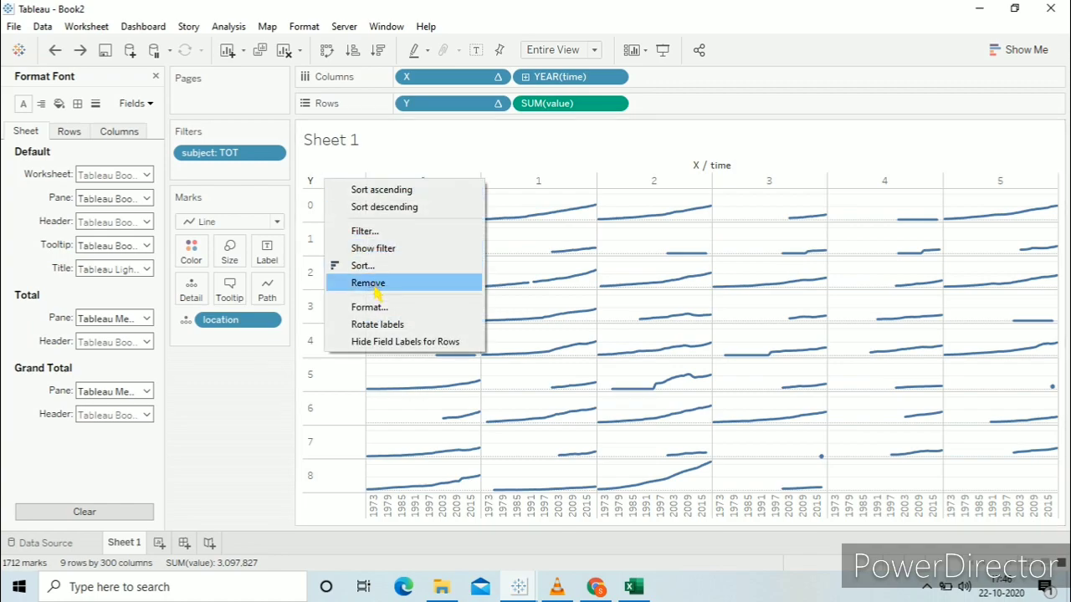
{"action": "left_click", "coordinate": [368, 283]}
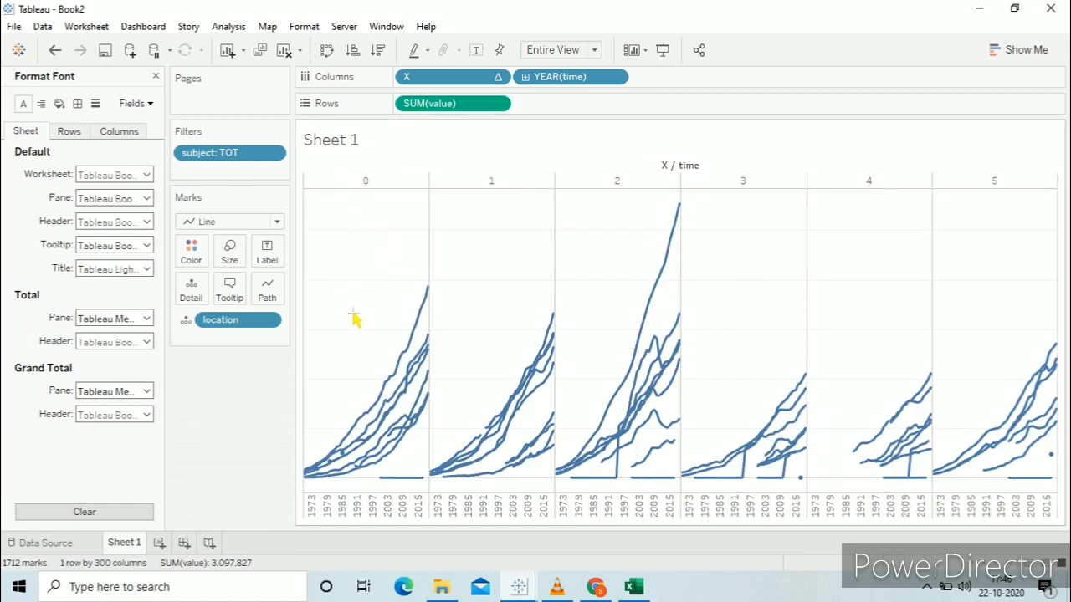
{"action": "key", "text": "ctrl+z"}
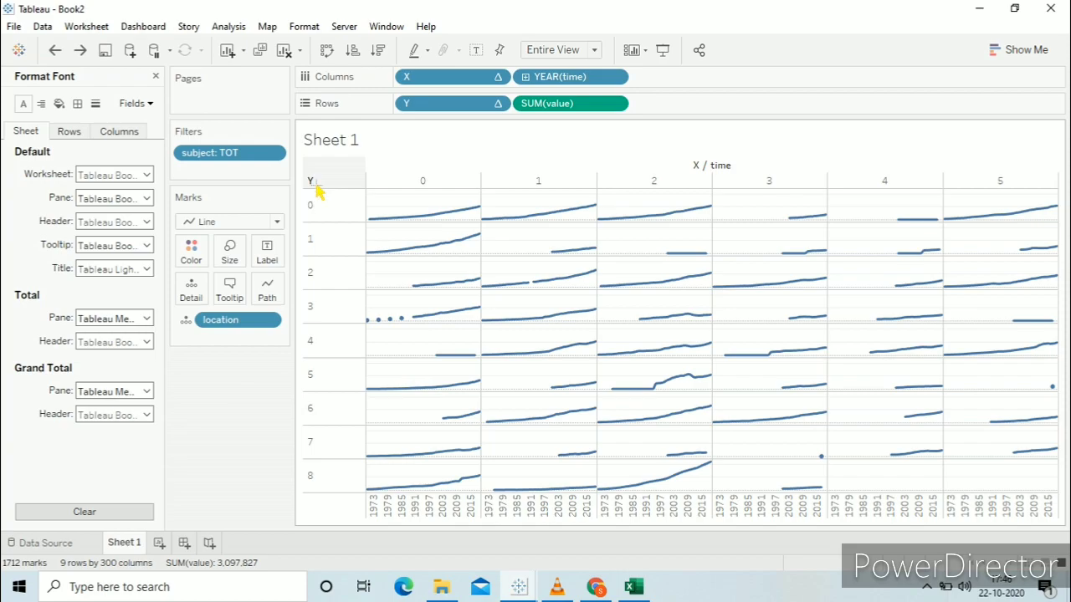
Step: Hide the field labels for rows and the Y row headers
{"action": "right_click", "coordinate": [318, 190]}
{"action": "left_click", "coordinate": [371, 342]}
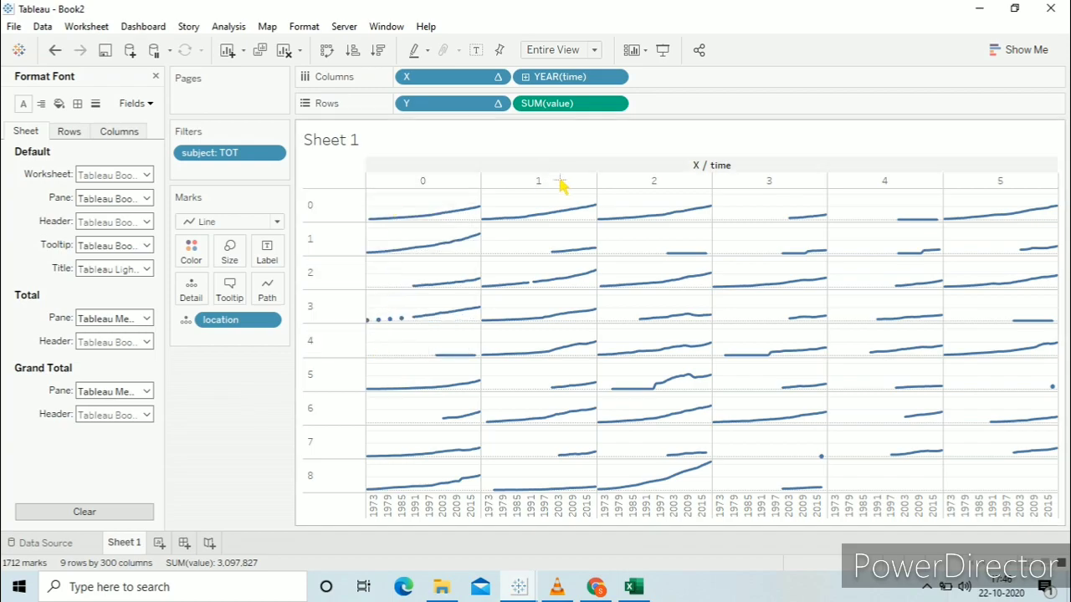
{"action": "left_click", "coordinate": [346, 239]}
{"action": "right_click", "coordinate": [343, 238]}
{"action": "key", "text": "Escape"}
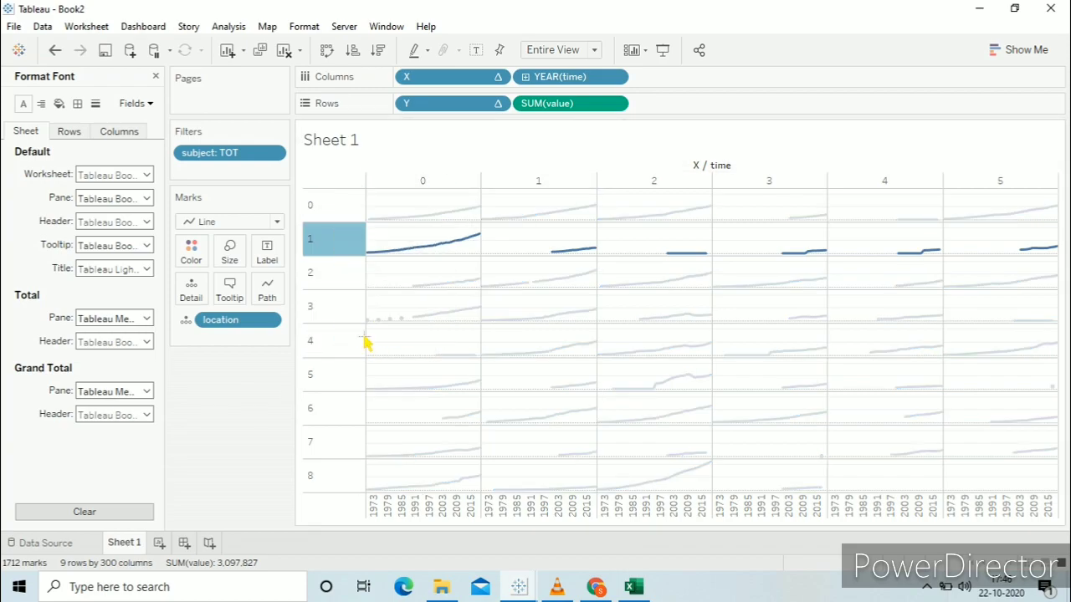
Step: Hide the X column headers and the field labels for columns
{"action": "right_click", "coordinate": [619, 181]}
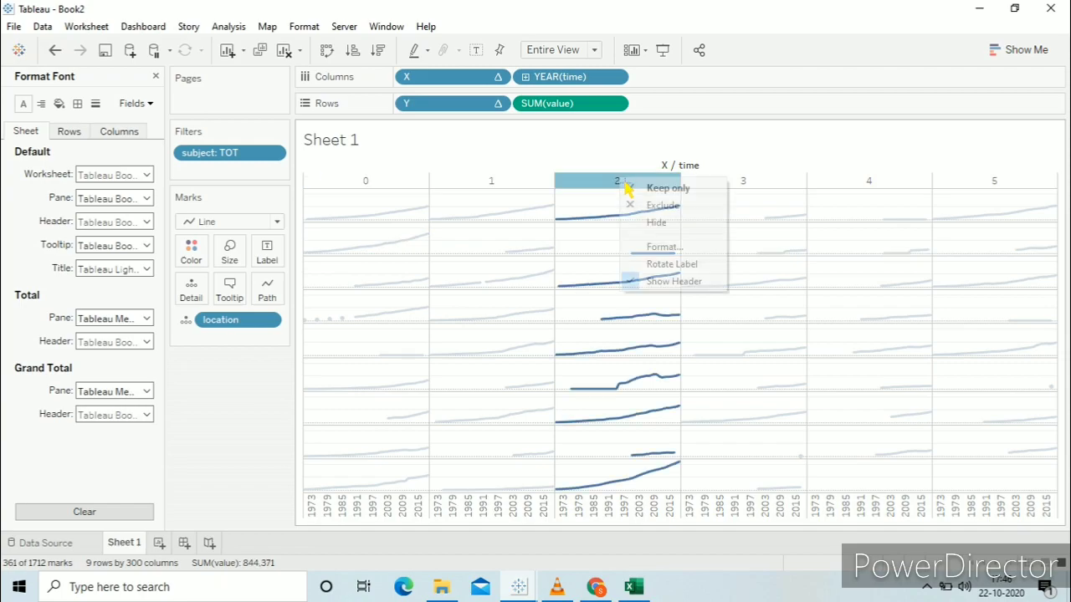
{"action": "left_click", "coordinate": [667, 287]}
{"action": "right_click", "coordinate": [682, 167]}
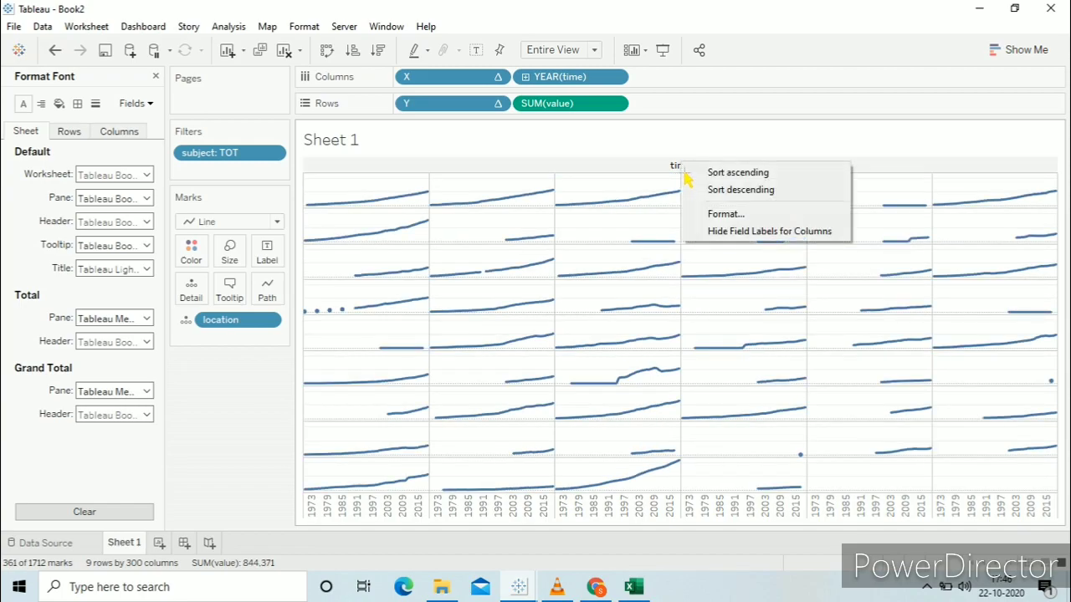
{"action": "left_click", "coordinate": [750, 234]}
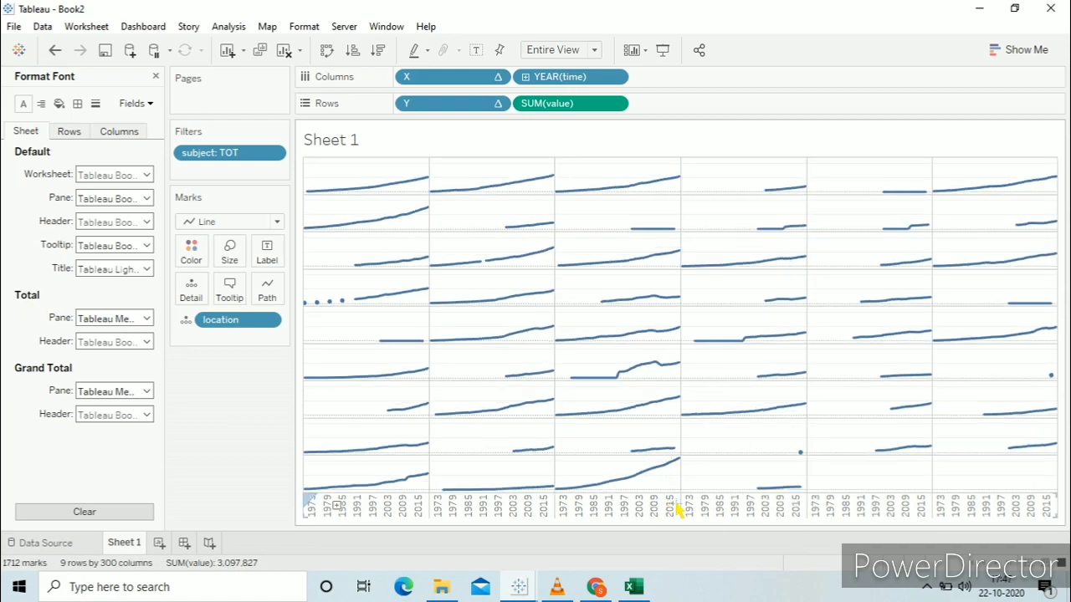
Step: Hide the year headers beneath the charts and clear the mark selection
{"action": "right_click", "coordinate": [680, 509]}
{"action": "left_click", "coordinate": [716, 471]}
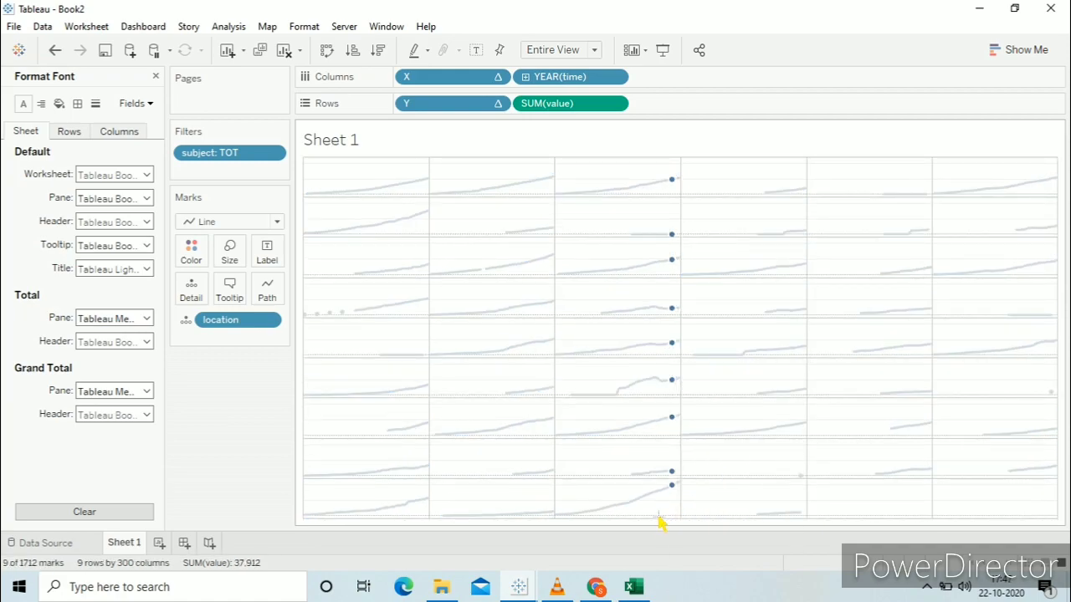
{"action": "left_click", "coordinate": [611, 465]}
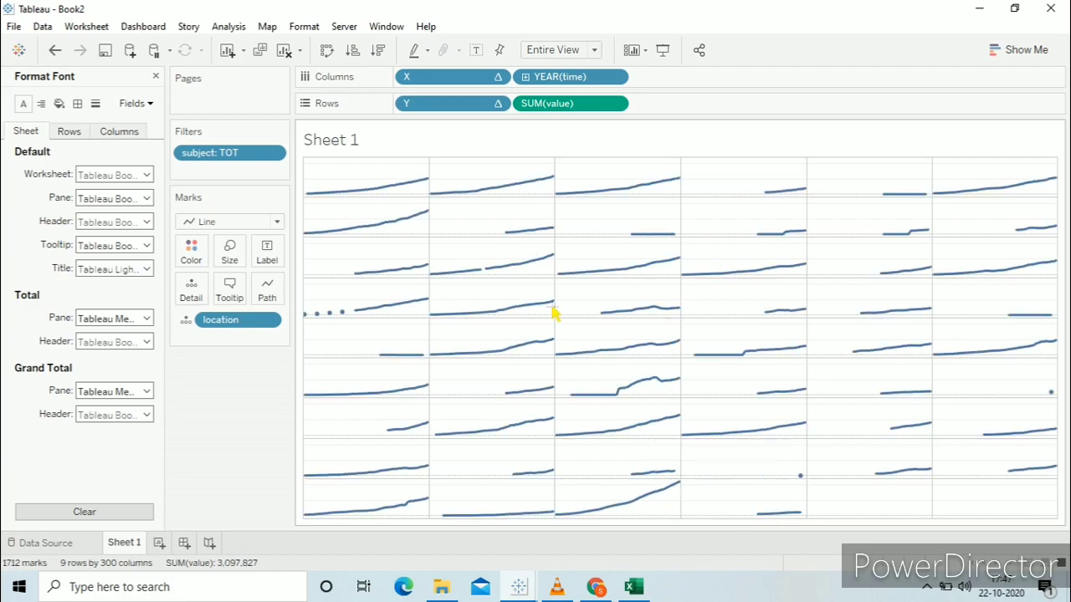
Step: In the line formatting, set the sheet's zero lines and the rows' grid lines to None, and check the column settings
{"action": "left_click", "coordinate": [96, 104]}
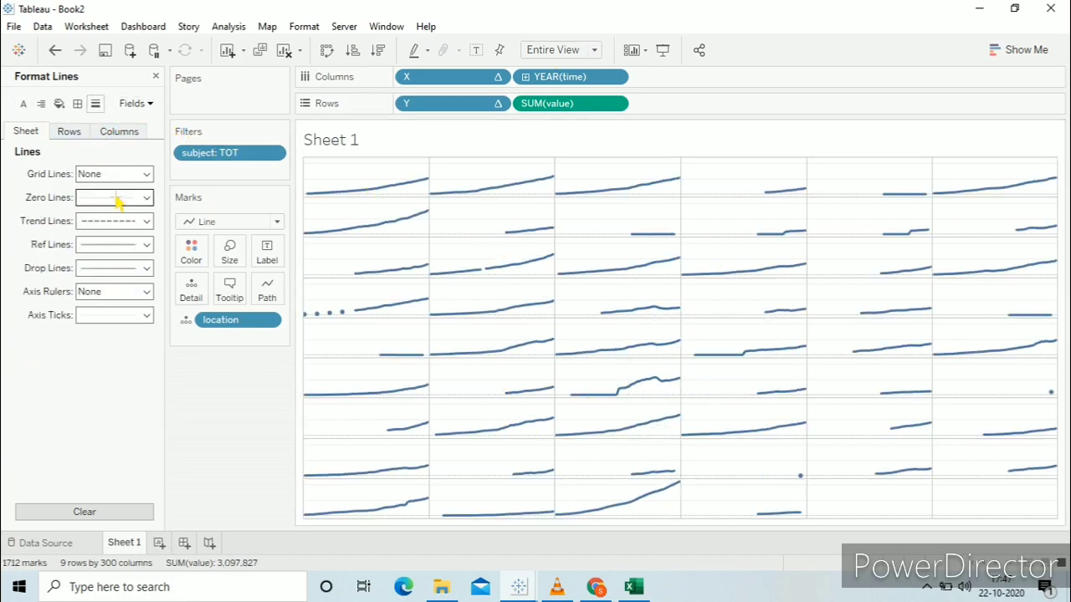
{"action": "left_click", "coordinate": [115, 198]}
{"action": "left_click", "coordinate": [125, 220]}
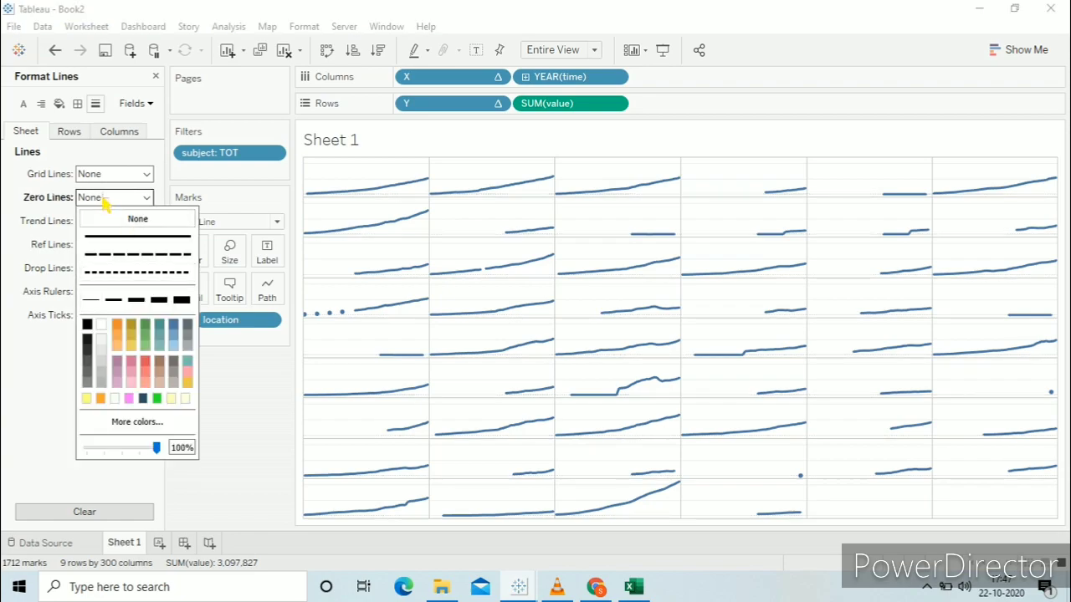
{"action": "left_click", "coordinate": [69, 131]}
{"action": "left_click", "coordinate": [115, 174]}
{"action": "left_click", "coordinate": [117, 196]}
{"action": "left_click", "coordinate": [125, 132]}
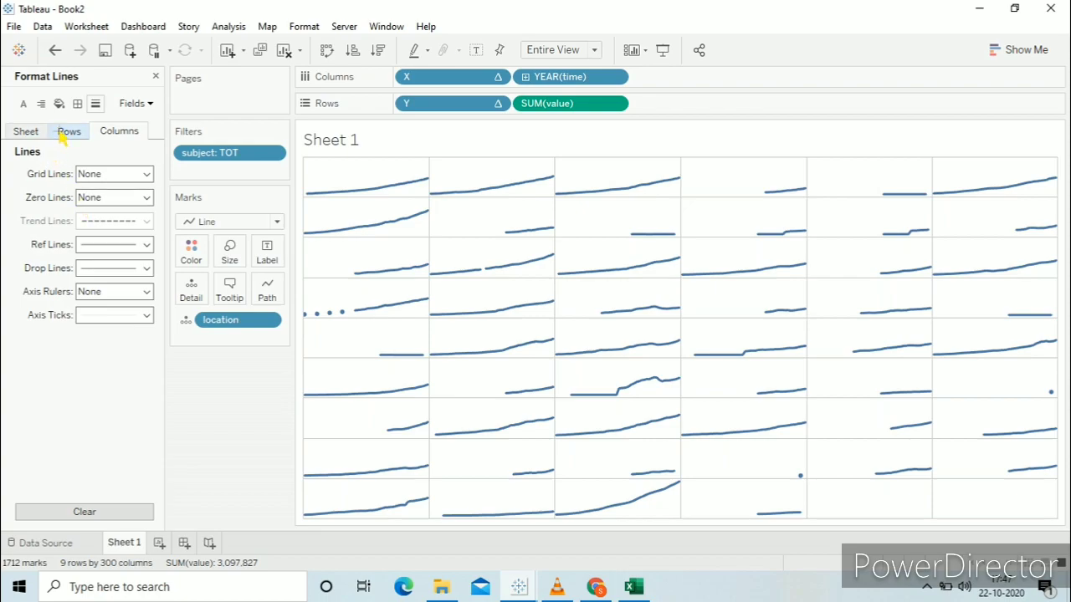
{"action": "left_click", "coordinate": [26, 131]}
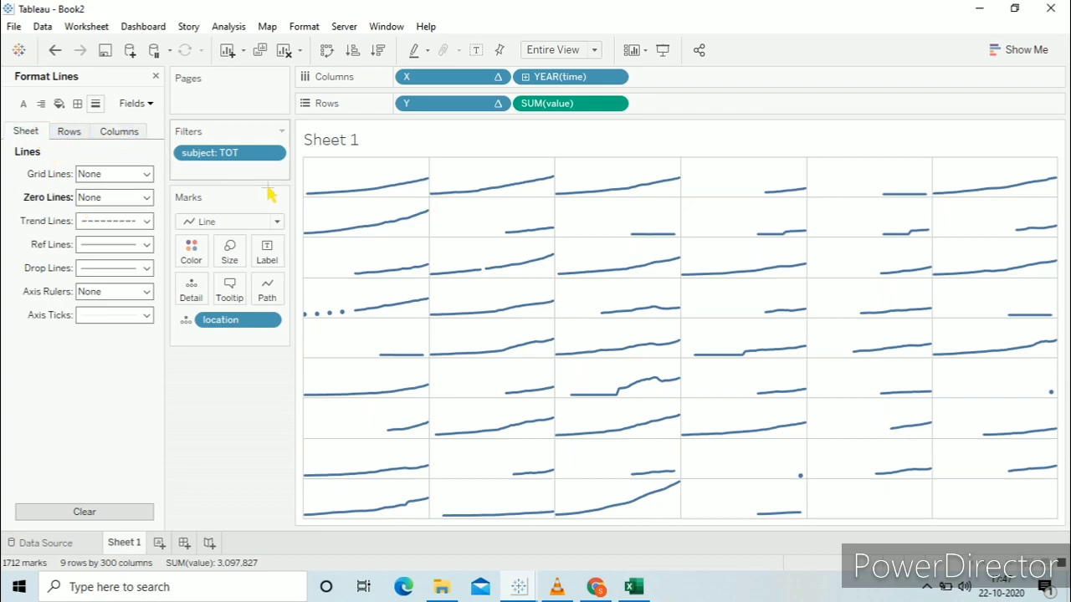
Step: Open the sheet's border formatting at the row and column divider settings, keeping the Book2 workbook in front
{"action": "left_click", "coordinate": [77, 105]}
{"action": "scroll", "coordinate": [121, 389], "scroll_direction": "down", "scroll_amount": 2}
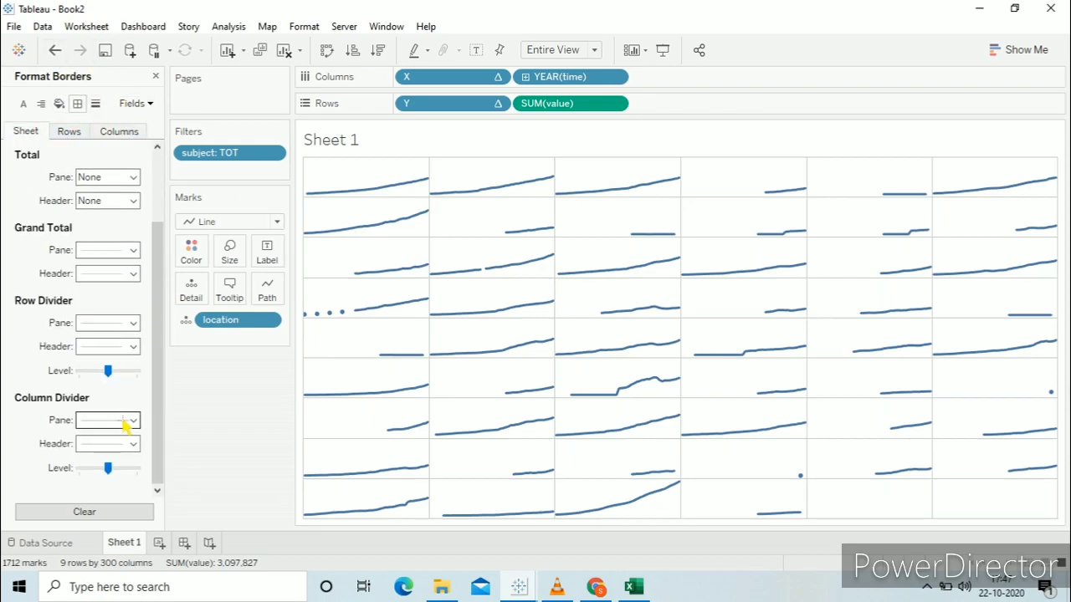
{"action": "left_click", "coordinate": [518, 586]}
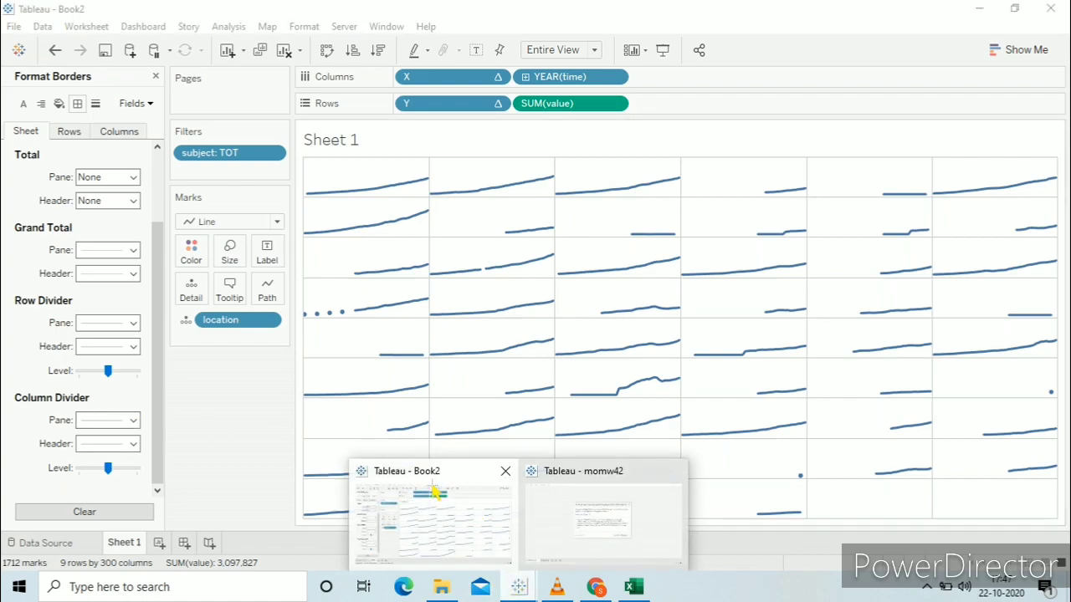
{"action": "mouse_move", "coordinate": [591, 525]}
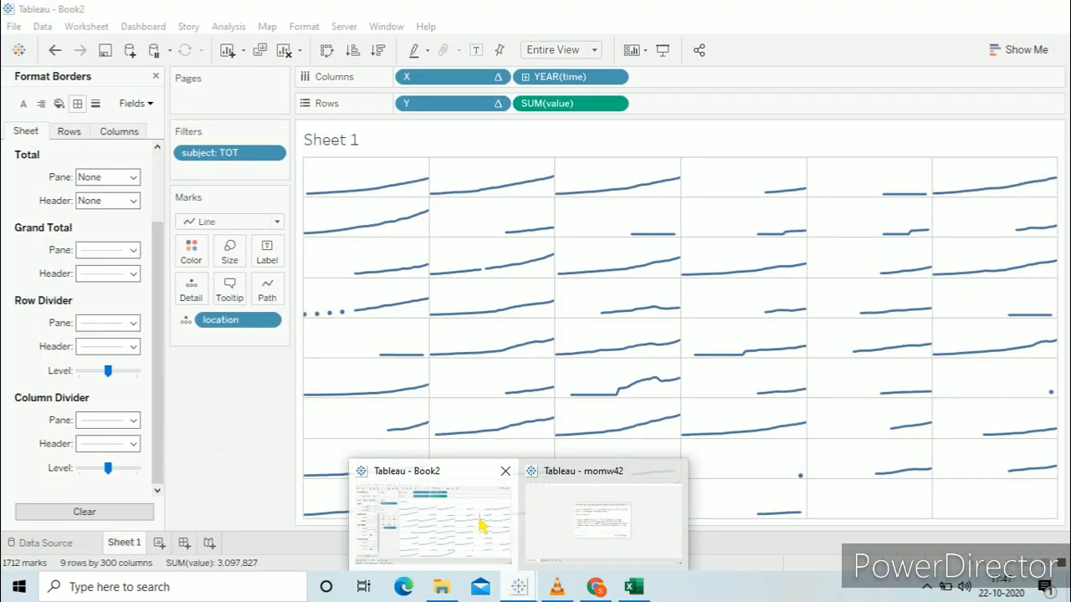
{"action": "left_click", "coordinate": [482, 526]}
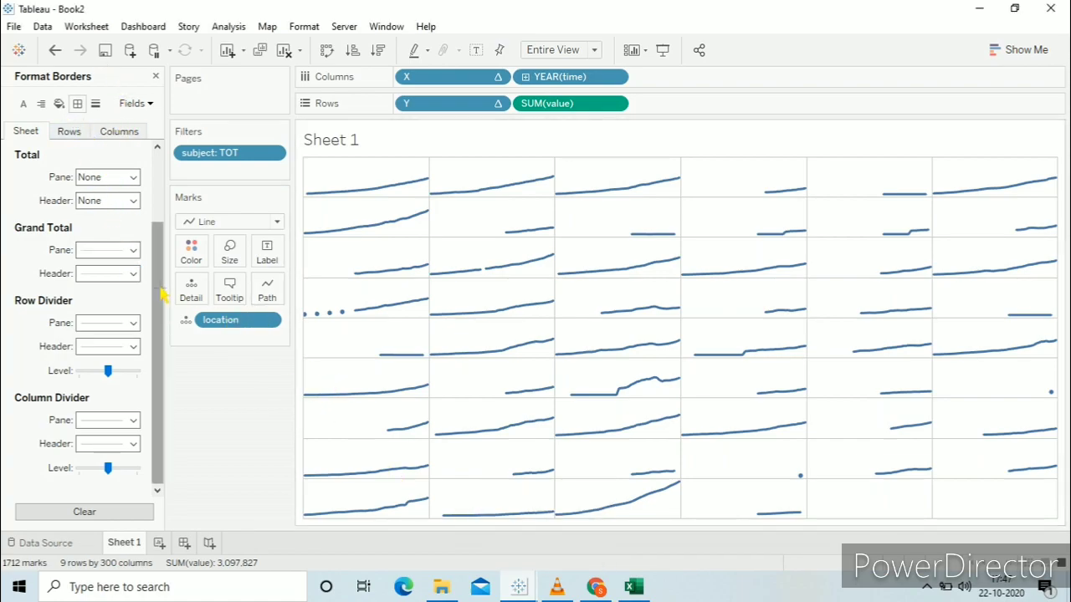
Step: Copy the off-white selection colour F7FFF6 from the Figma design and switch back to the Book2 workbook in Tableau
{"action": "left_click", "coordinate": [595, 587]}
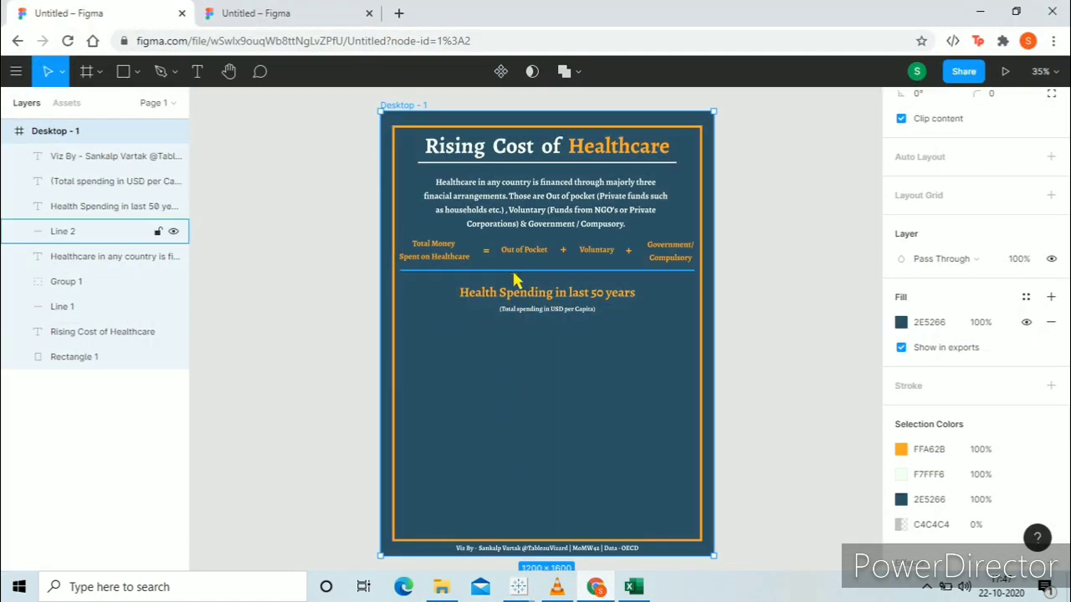
{"action": "left_click", "coordinate": [940, 480]}
{"action": "key", "text": "ctrl+c"}
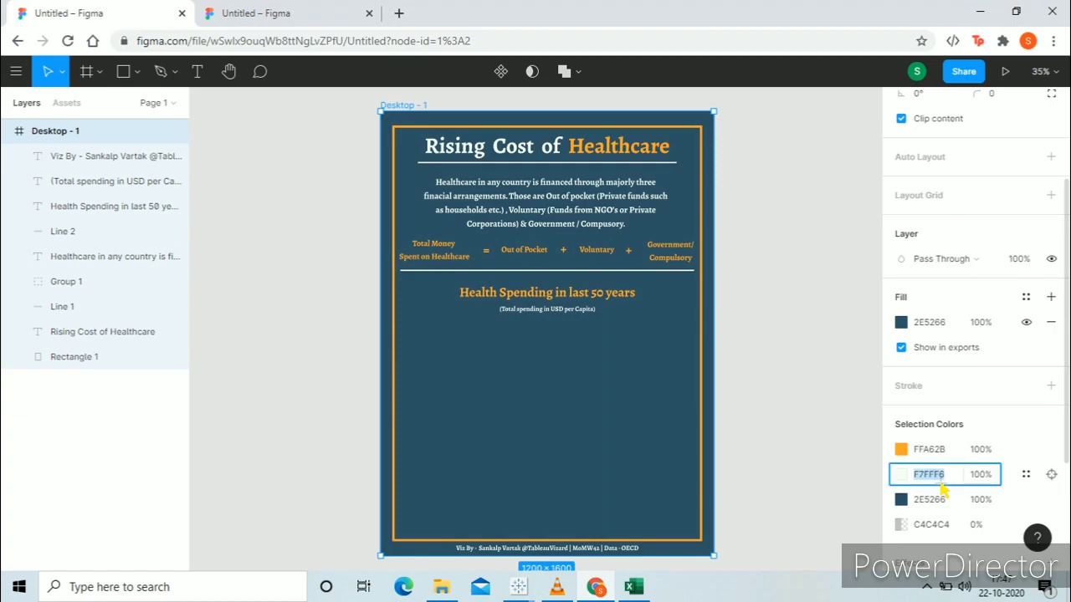
{"action": "left_click", "coordinate": [518, 587]}
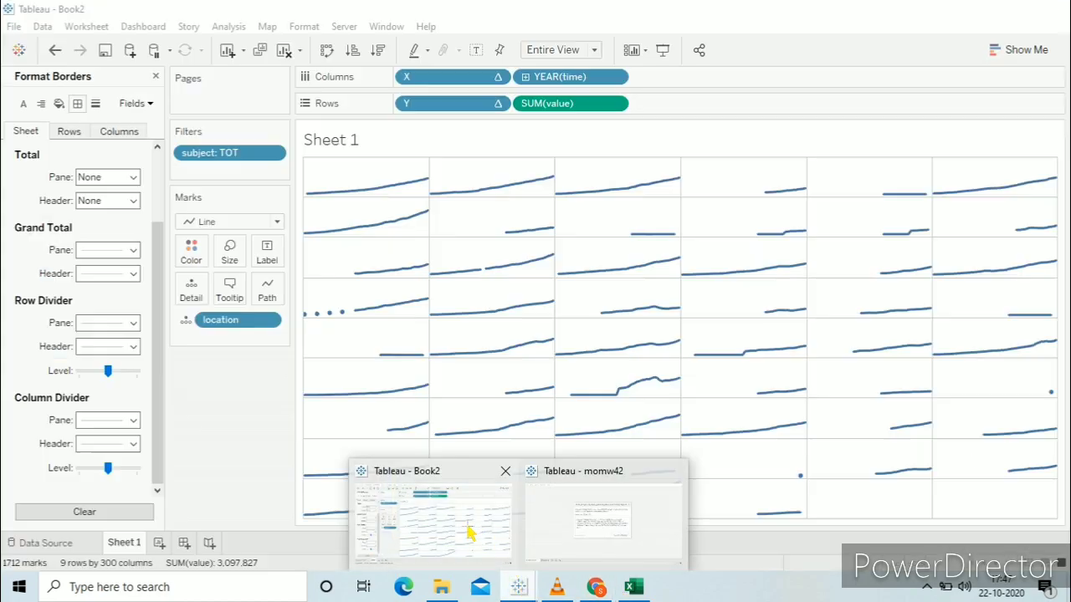
{"action": "left_click", "coordinate": [471, 533]}
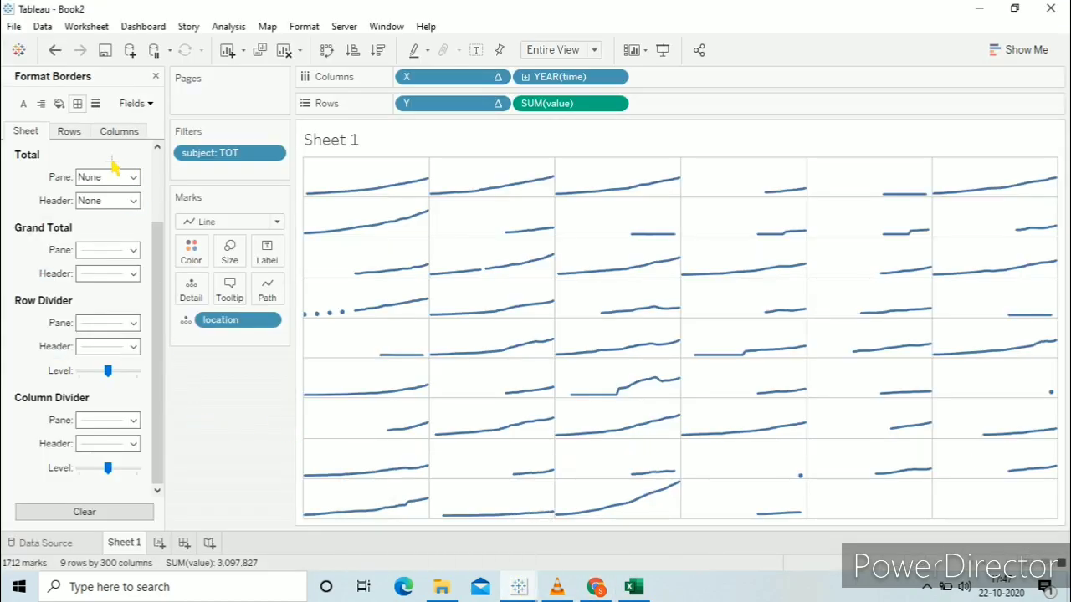
Step: Set the row divider's pane line to the second thickness and the custom colour #F7FFF6
{"action": "left_click", "coordinate": [106, 324]}
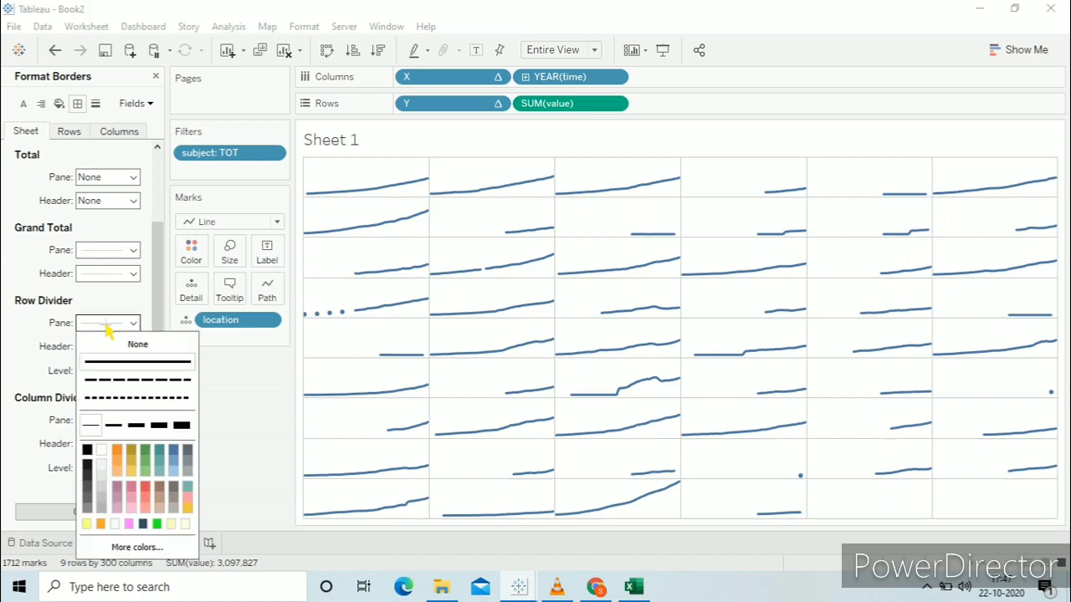
{"action": "left_click", "coordinate": [113, 427]}
{"action": "left_click", "coordinate": [123, 548]}
{"action": "left_click", "coordinate": [660, 409]}
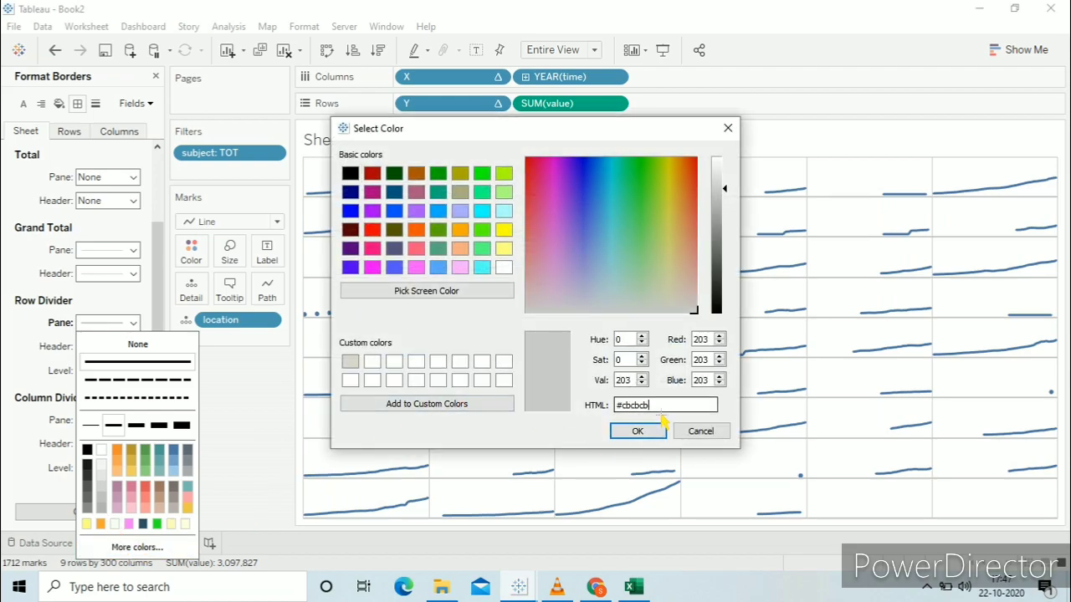
{"action": "key", "text": "BackSpace"}
{"action": "key", "text": "BackSpace"}
{"action": "key", "text": "BackSpace"}
{"action": "key", "text": "ctrl+v"}
{"action": "left_click", "coordinate": [639, 433]}
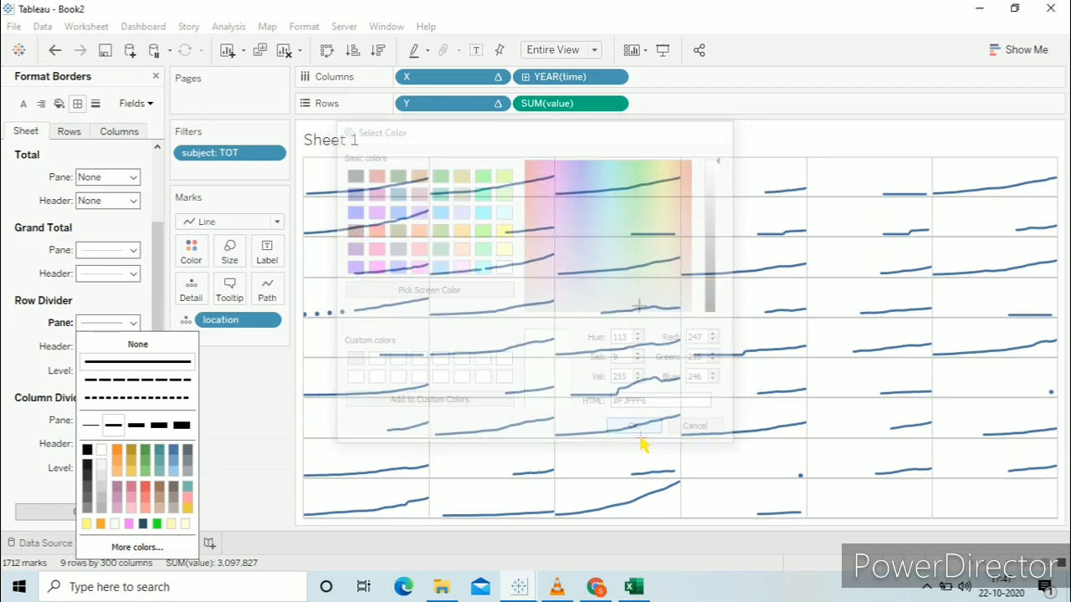
{"action": "left_click", "coordinate": [32, 441]}
Step: Set the column divider's pane line to the second thickness and the same off-white colour as the row divider
{"action": "left_click", "coordinate": [109, 422]}
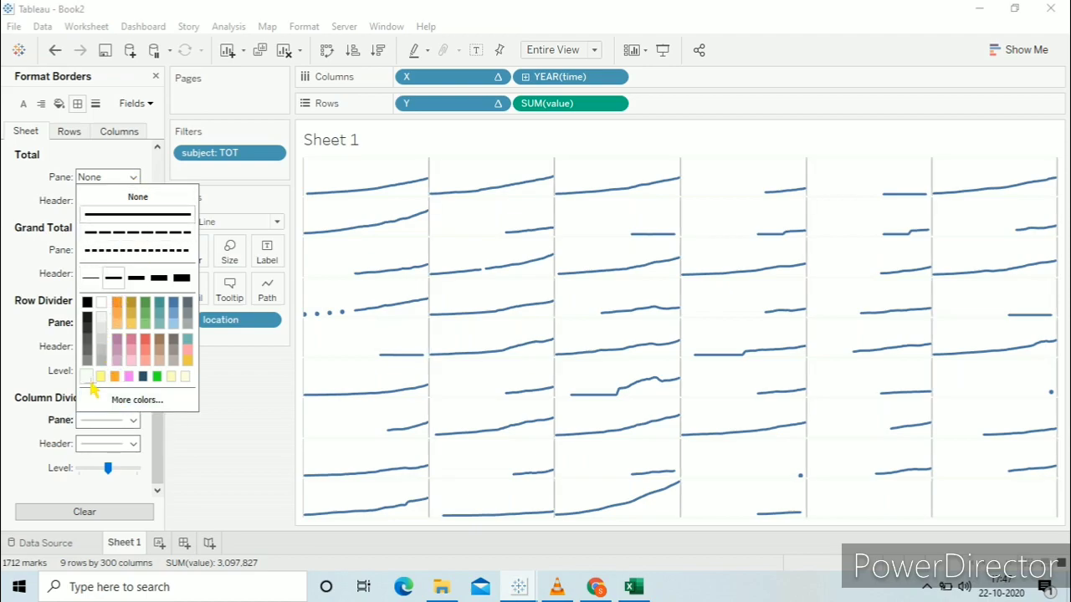
{"action": "left_click", "coordinate": [89, 379]}
{"action": "left_click", "coordinate": [246, 406]}
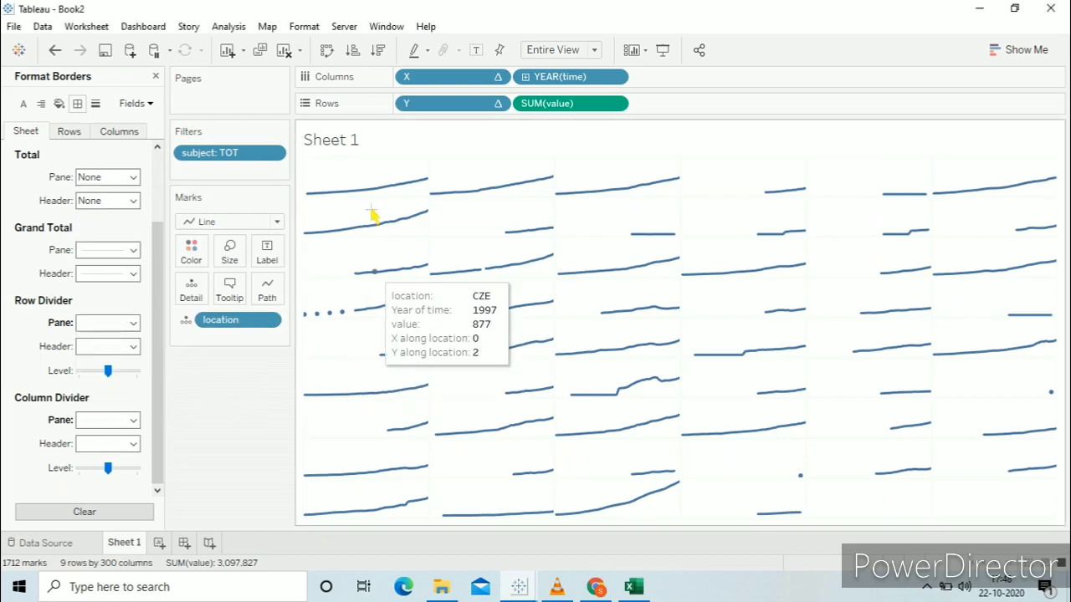
Step: Open the sheet's shading formatting, copy the background fill colour 2E5266 from the Figma design, and return to Book2 in Tableau
{"action": "left_click", "coordinate": [58, 103]}
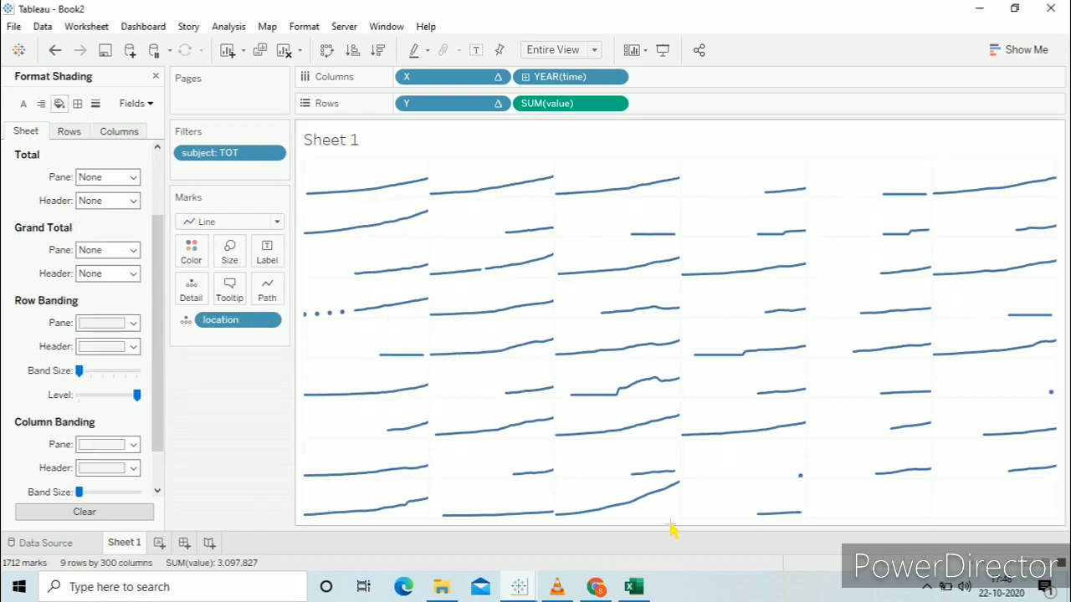
{"action": "left_click", "coordinate": [596, 587]}
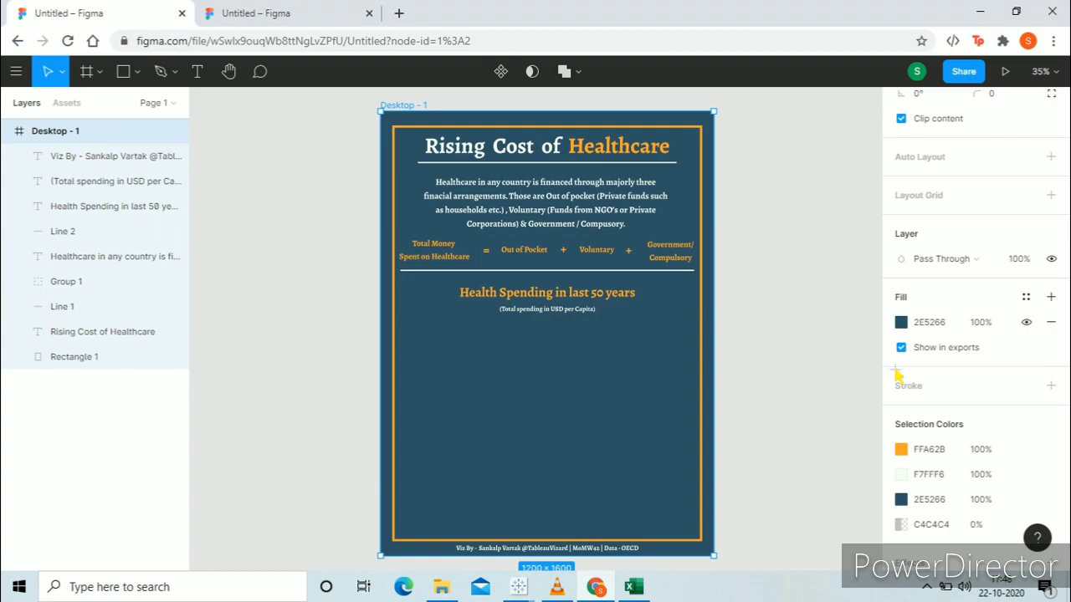
{"action": "left_click", "coordinate": [945, 329]}
{"action": "key", "text": "ctrl+c"}
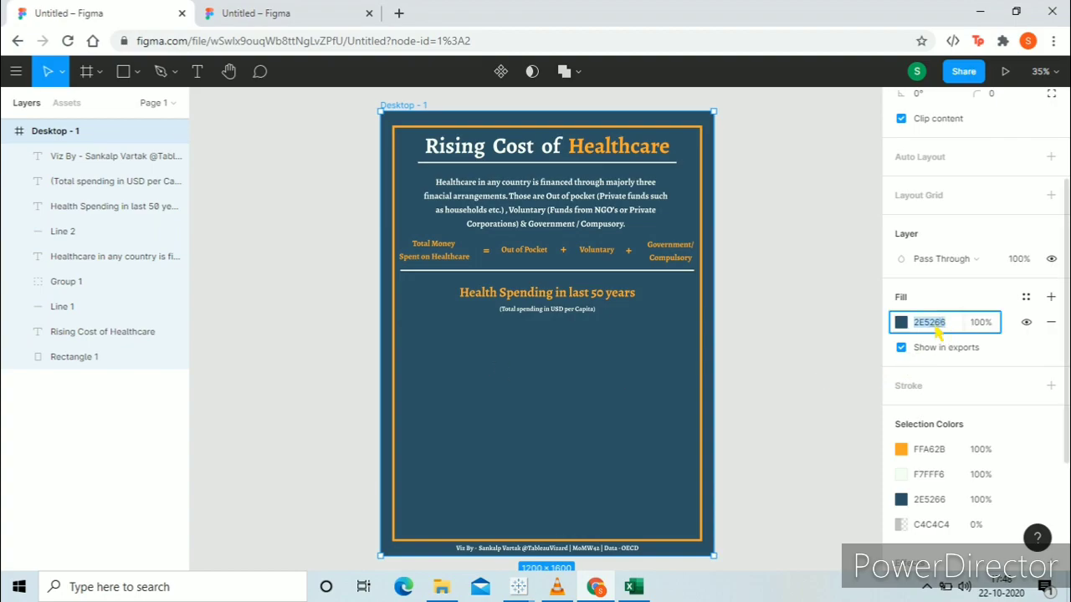
{"action": "mouse_move", "coordinate": [518, 587]}
{"action": "left_click", "coordinate": [483, 525]}
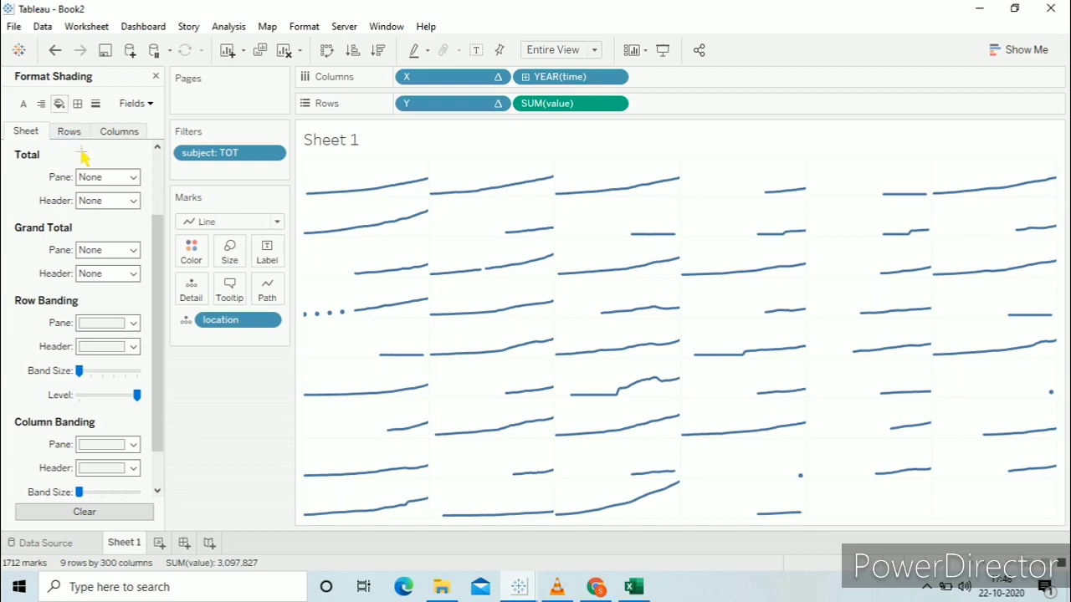
Step: Set the default worksheet shading to the custom colour #2E5266
{"action": "scroll", "coordinate": [67, 215], "scroll_direction": "up", "scroll_amount": 2}
{"action": "left_click", "coordinate": [108, 174]}
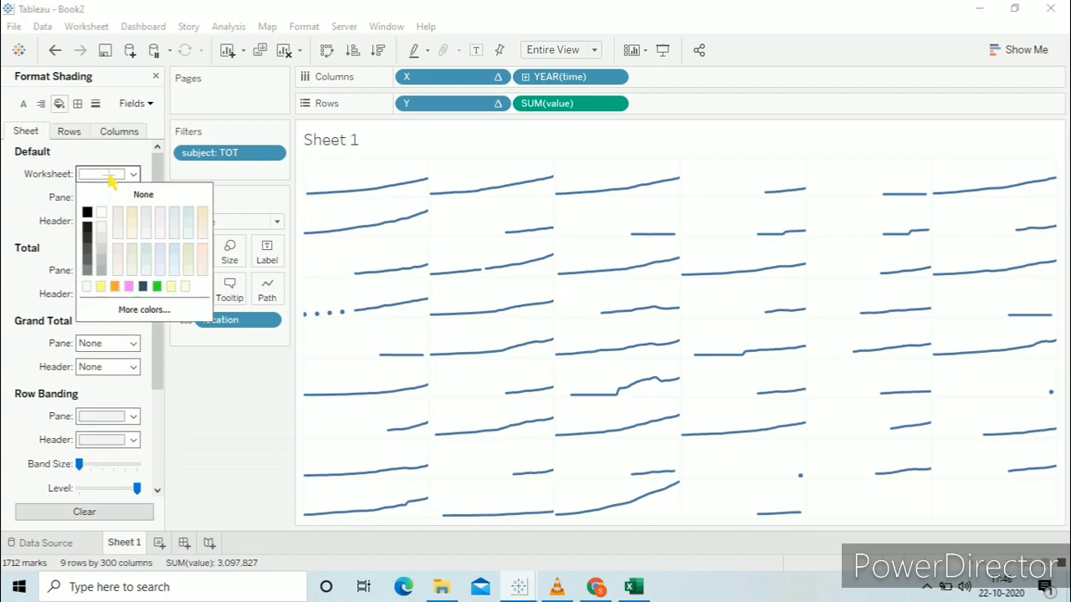
{"action": "left_click", "coordinate": [144, 309]}
{"action": "left_click", "coordinate": [691, 408]}
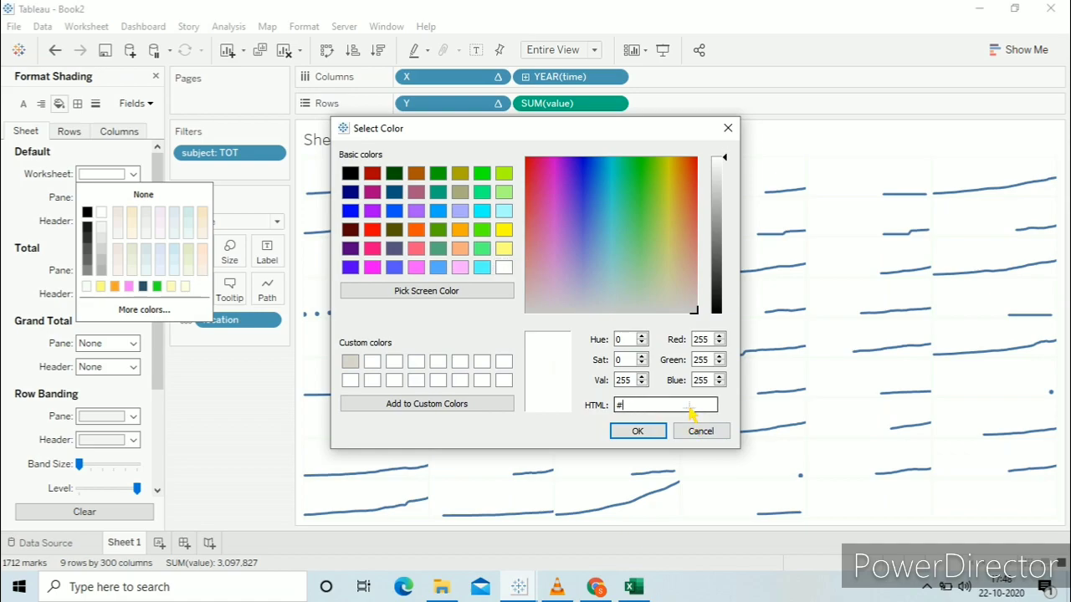
{"action": "key", "text": "ctrl+v"}
{"action": "left_click", "coordinate": [650, 432]}
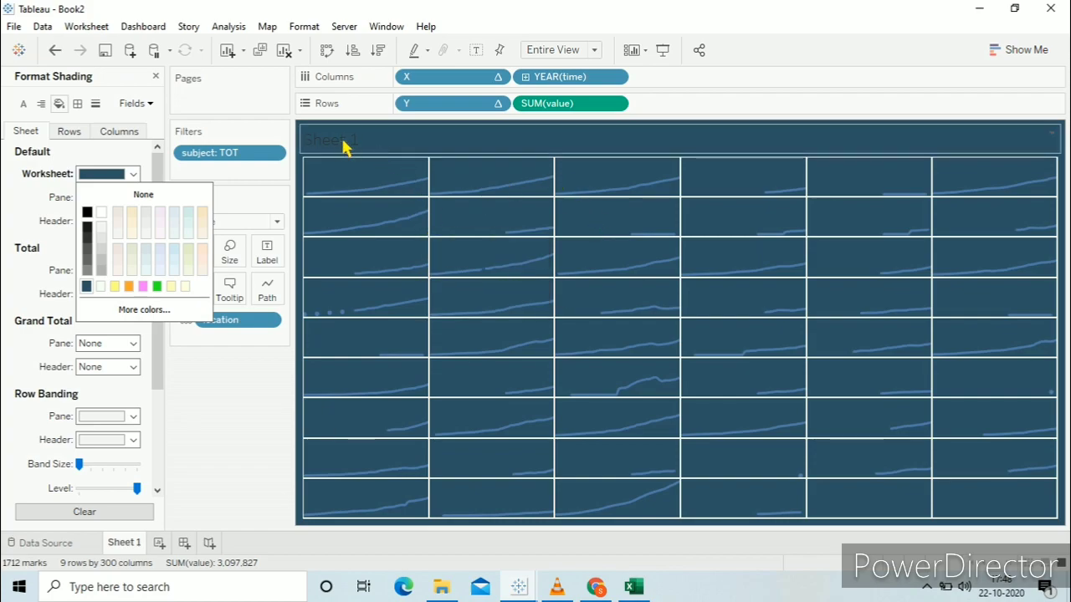
Step: Hide the worksheet title above the chart grid
{"action": "left_click", "coordinate": [344, 142]}
{"action": "right_click", "coordinate": [343, 140]}
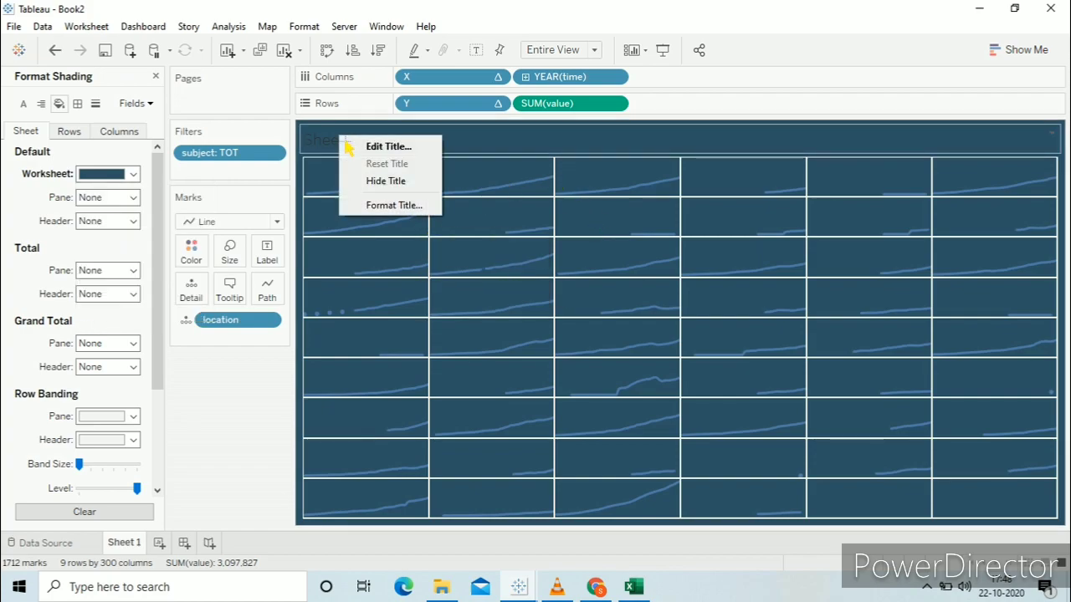
{"action": "left_click", "coordinate": [385, 182]}
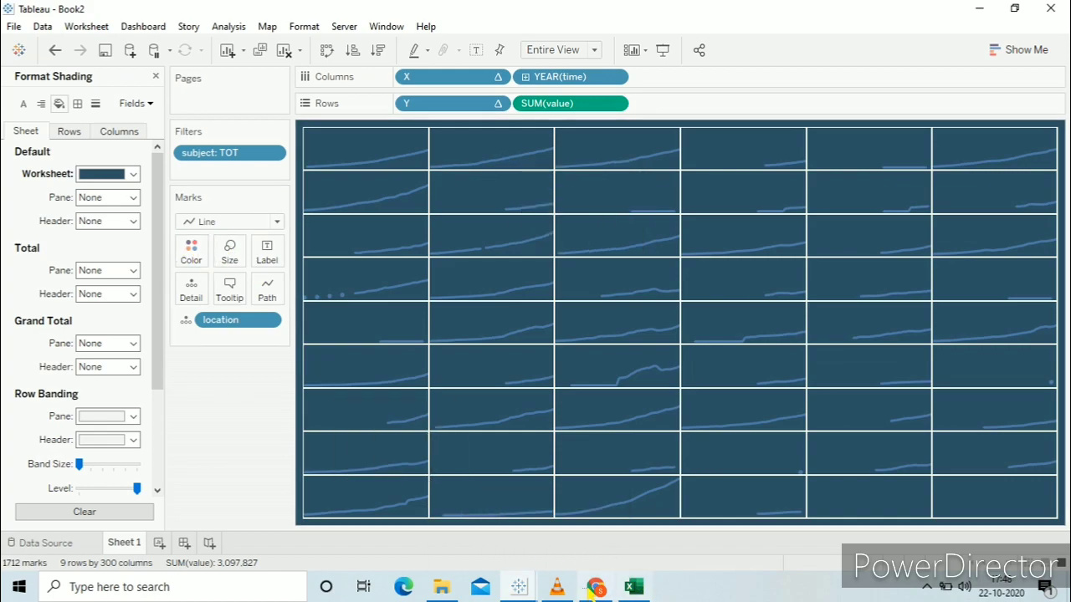
Step: Copy the orange selection colour FFA62B from the Figma design and switch back to the Book2 workbook in Tableau
{"action": "left_click", "coordinate": [595, 587]}
{"action": "left_click", "coordinate": [925, 450]}
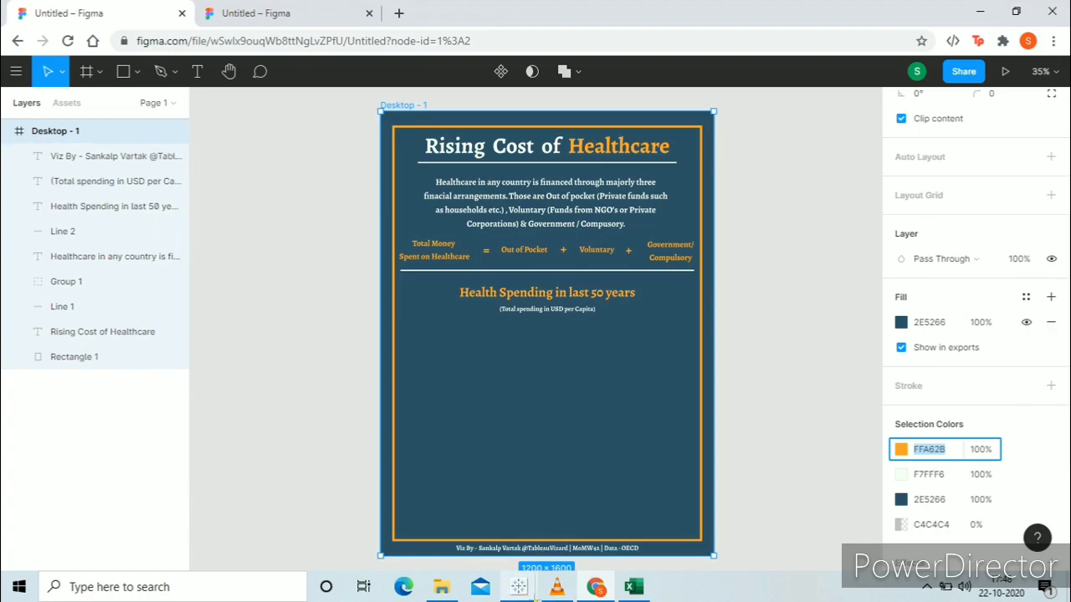
{"action": "mouse_move", "coordinate": [519, 588]}
{"action": "left_click", "coordinate": [478, 483]}
Step: Set the line marks' colour to the custom orange #FFA62B
{"action": "left_click", "coordinate": [190, 249]}
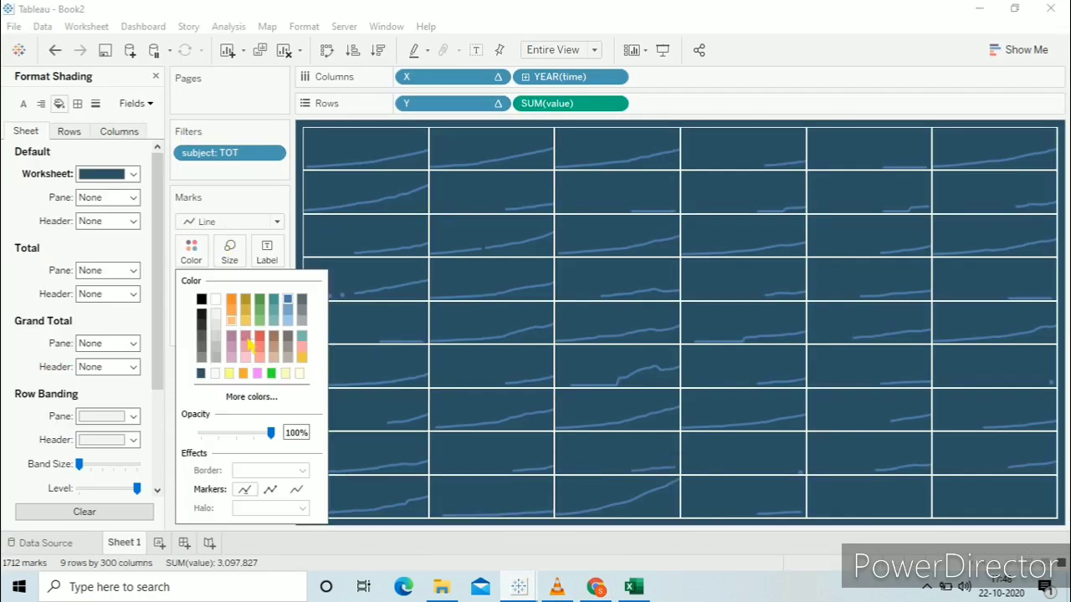
{"action": "left_click", "coordinate": [253, 398]}
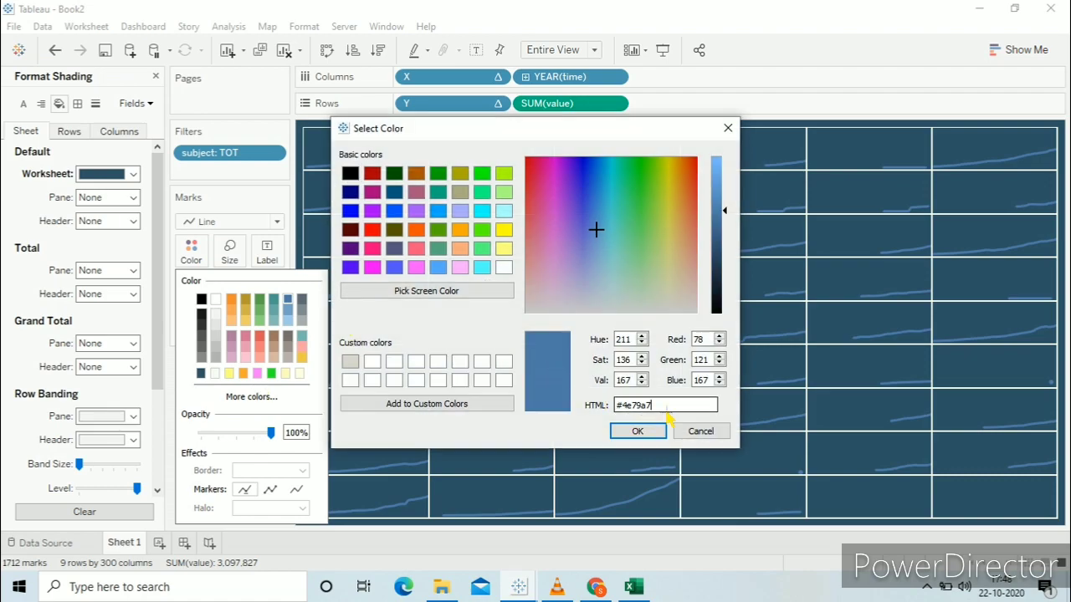
{"action": "key", "text": "BackSpace"}
{"action": "key", "text": "BackSpace"}
{"action": "key", "text": "BackSpace"}
{"action": "key", "text": "BackSpace"}
{"action": "type", "text": "FFA62B"}
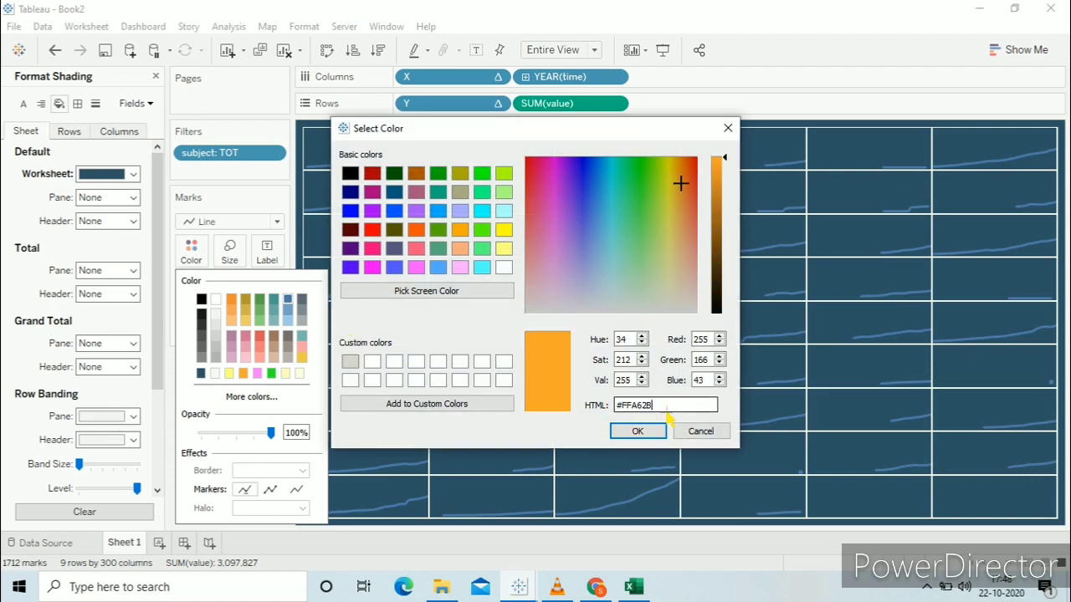
{"action": "left_click", "coordinate": [636, 430]}
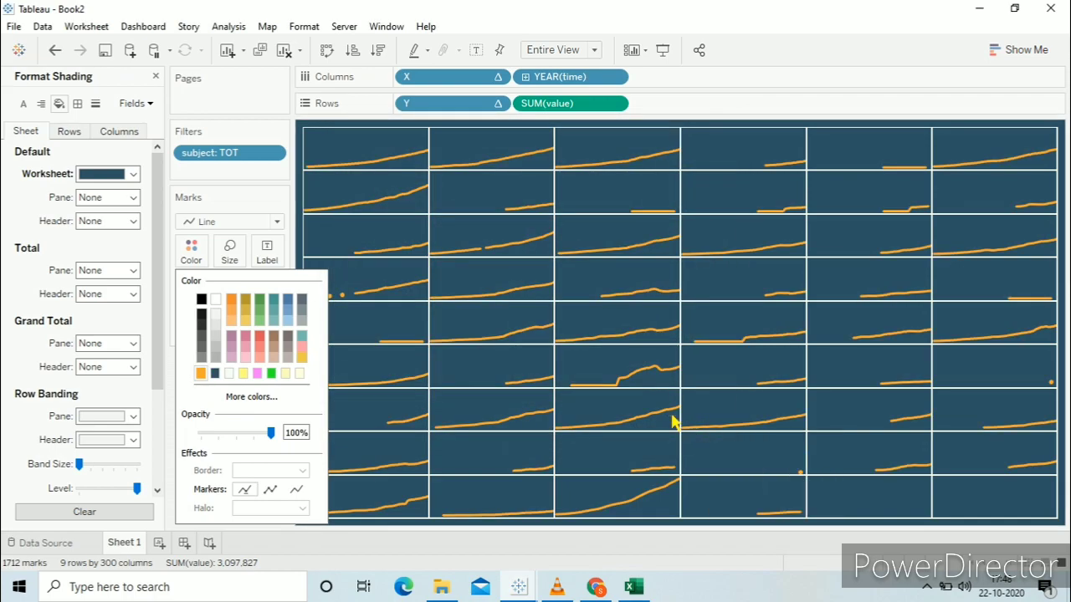
{"action": "left_click", "coordinate": [335, 186]}
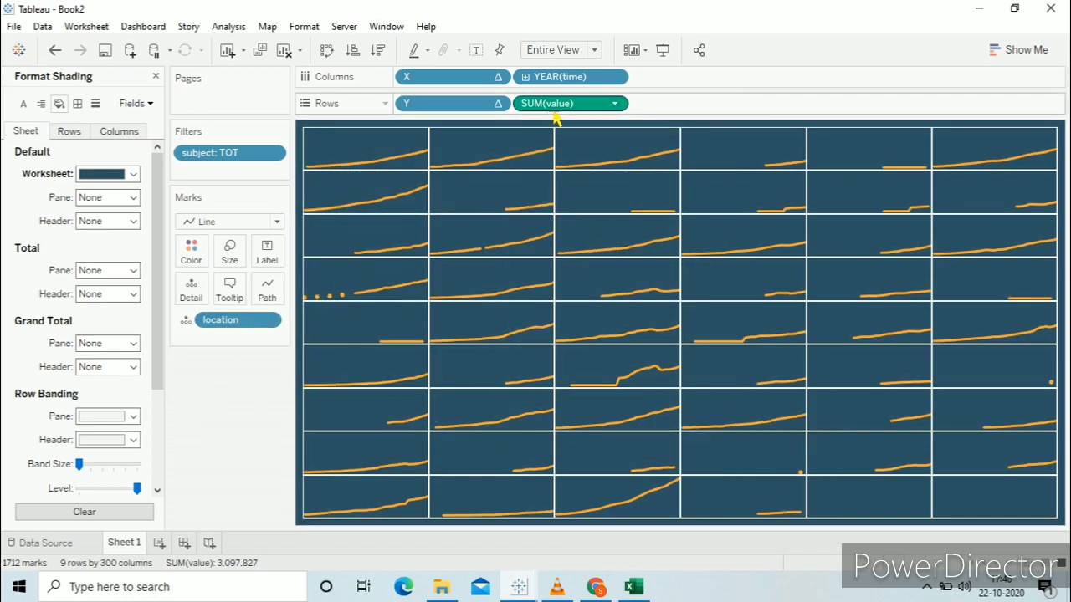
Step: Add SUM(value) as the mark label and show the labels only at the line ends
{"action": "left_click_drag", "start_coordinate": [563, 112], "coordinate": [266, 256]}
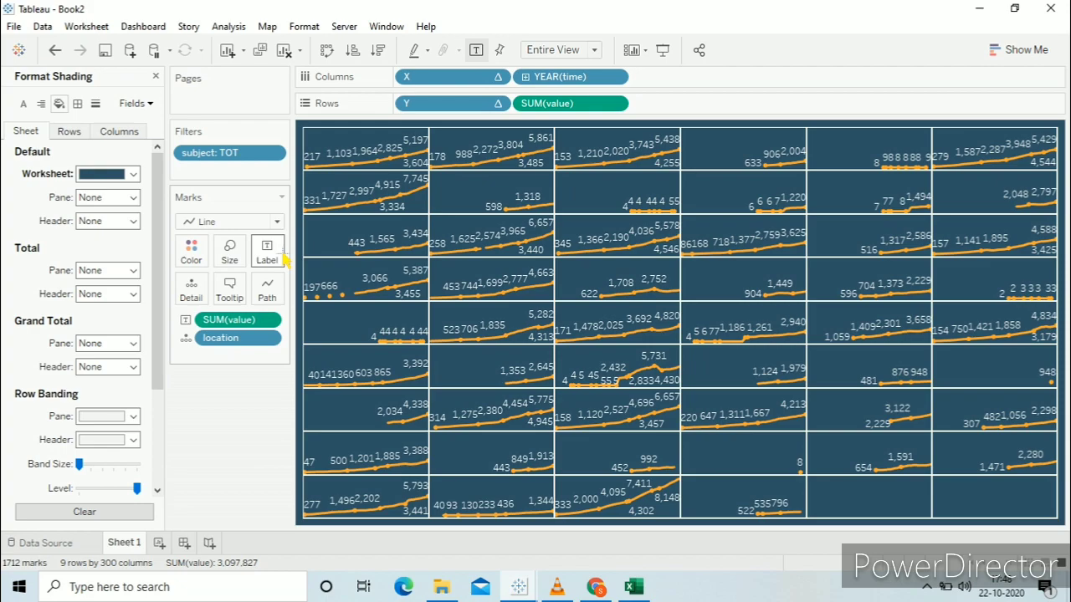
{"action": "left_click", "coordinate": [281, 259]}
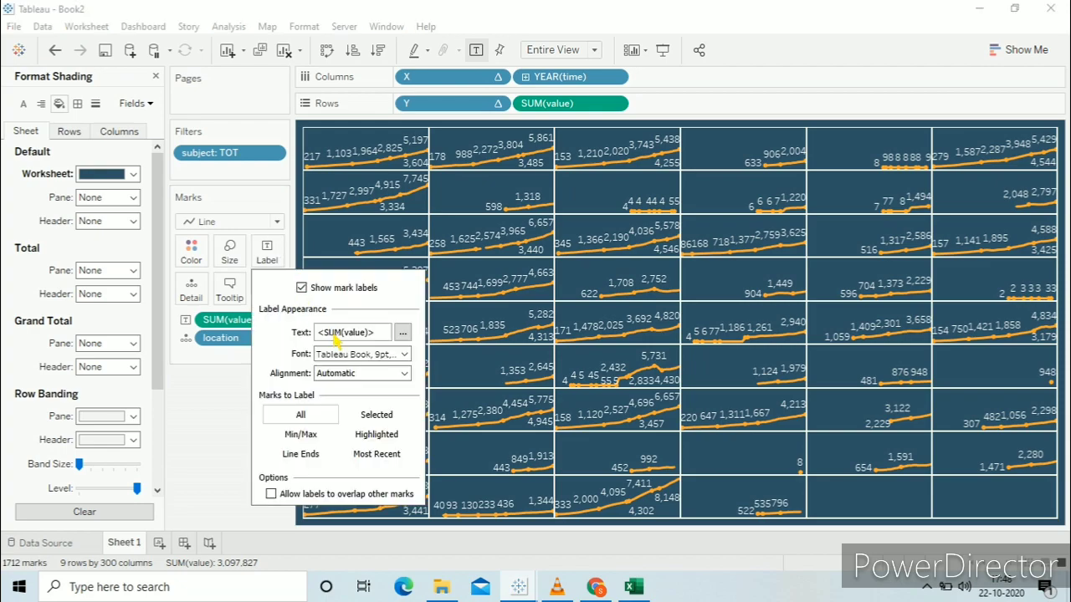
{"action": "left_click", "coordinate": [298, 457]}
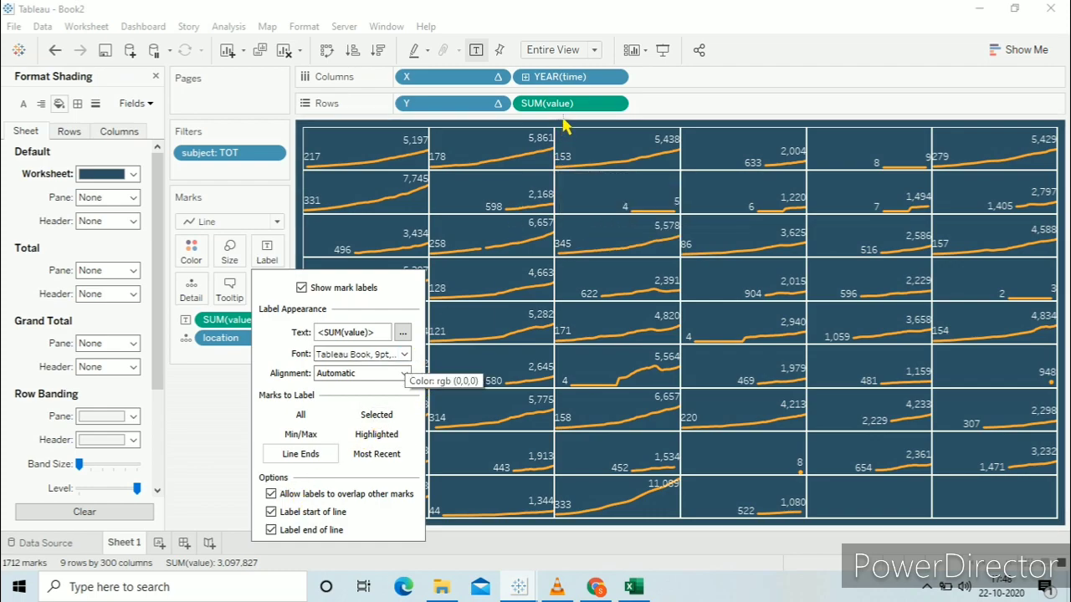
Step: Format the mark labels in bold 8 pt text with the off-white colour used for the dividers
{"action": "left_click", "coordinate": [401, 354]}
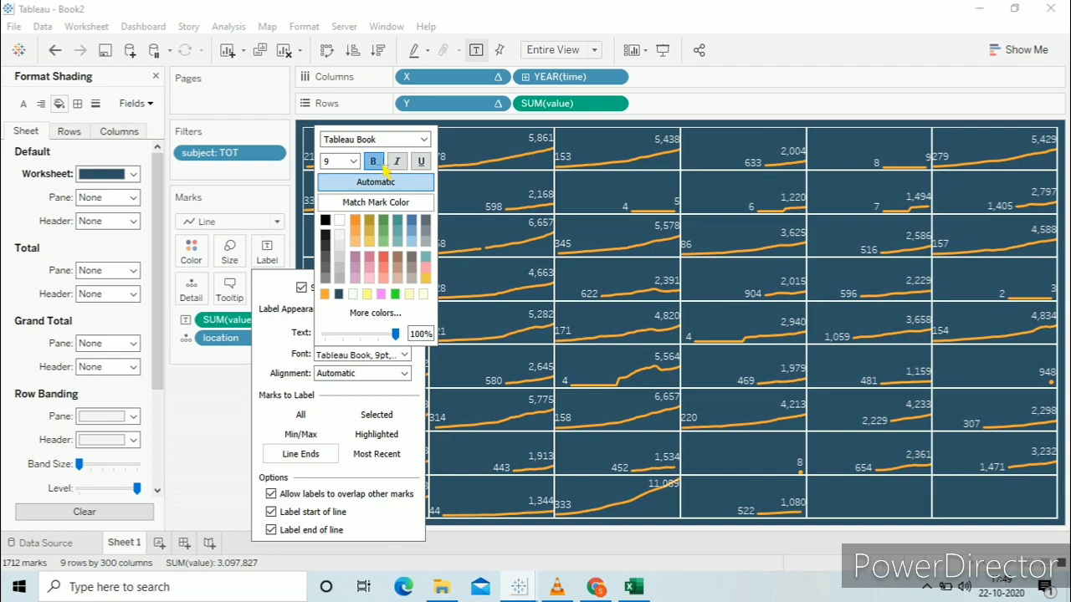
{"action": "left_click", "coordinate": [353, 161]}
{"action": "left_click", "coordinate": [330, 184]}
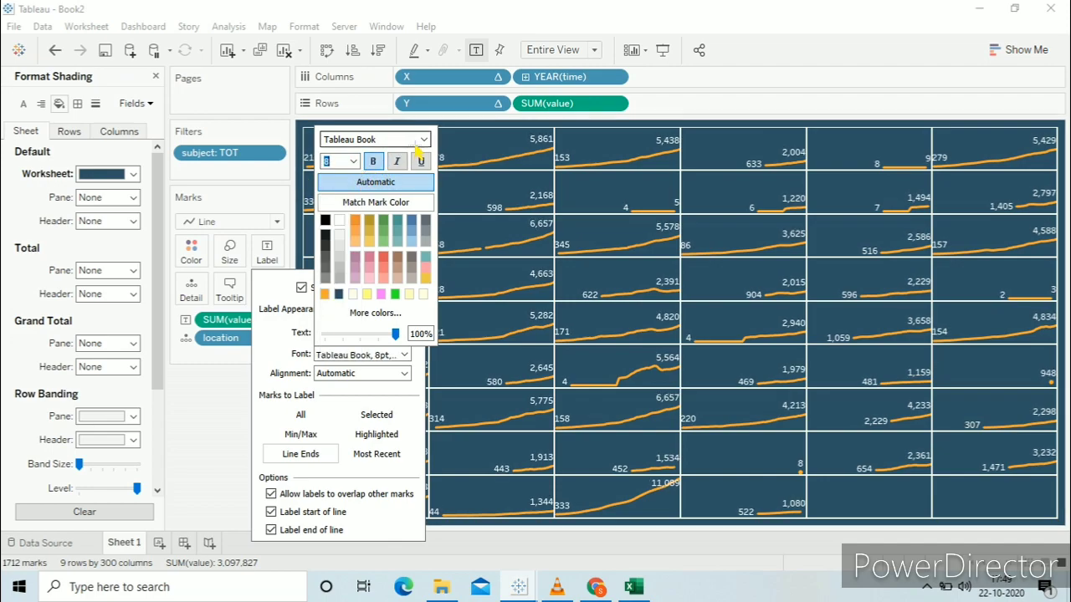
{"action": "left_click", "coordinate": [378, 313]}
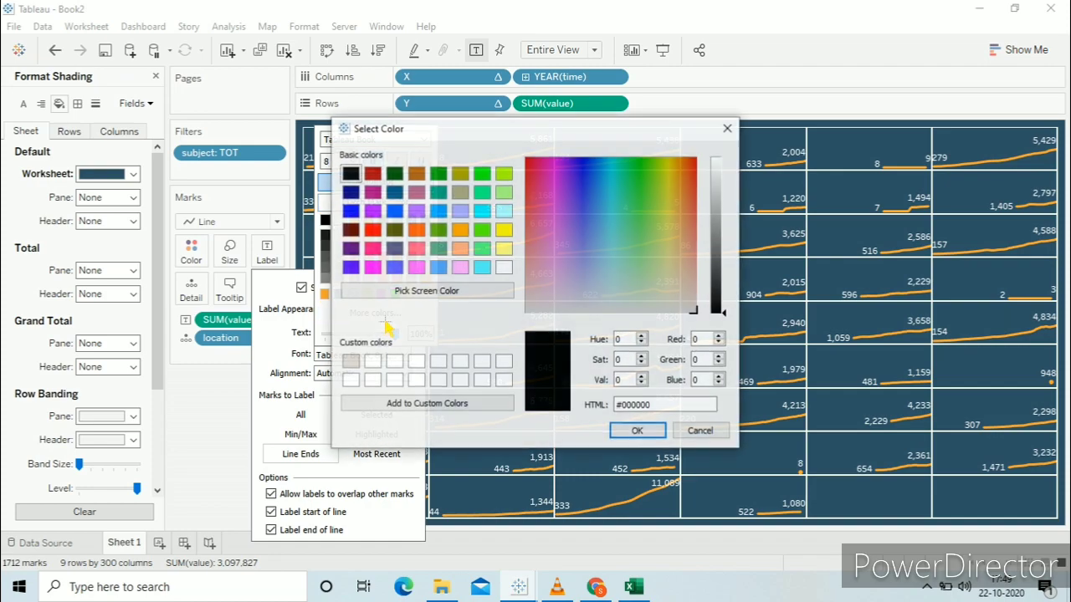
{"action": "left_click", "coordinate": [699, 430]}
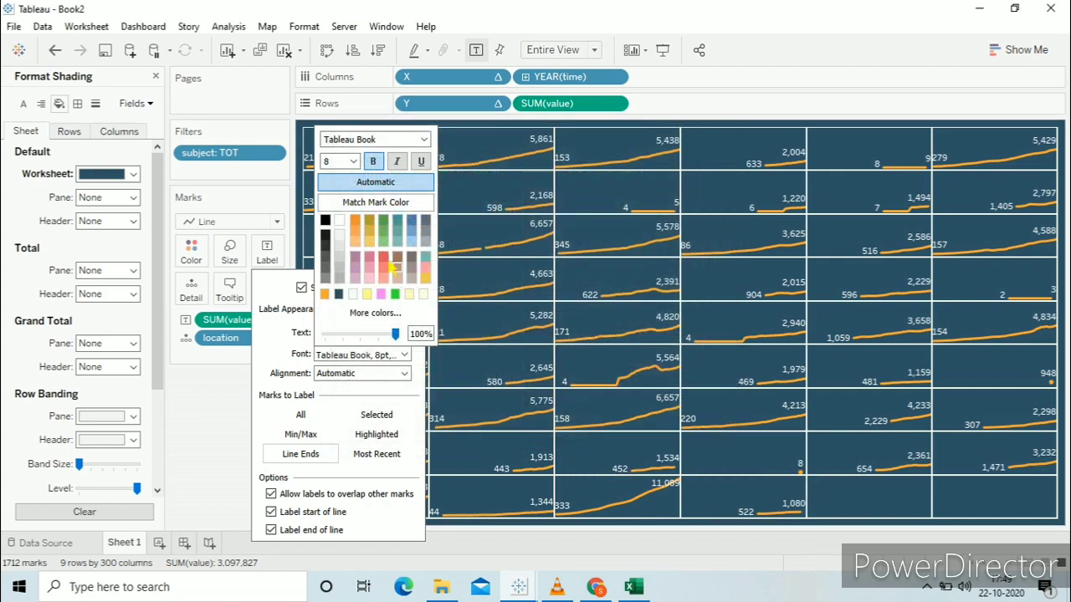
{"action": "left_click", "coordinate": [353, 294]}
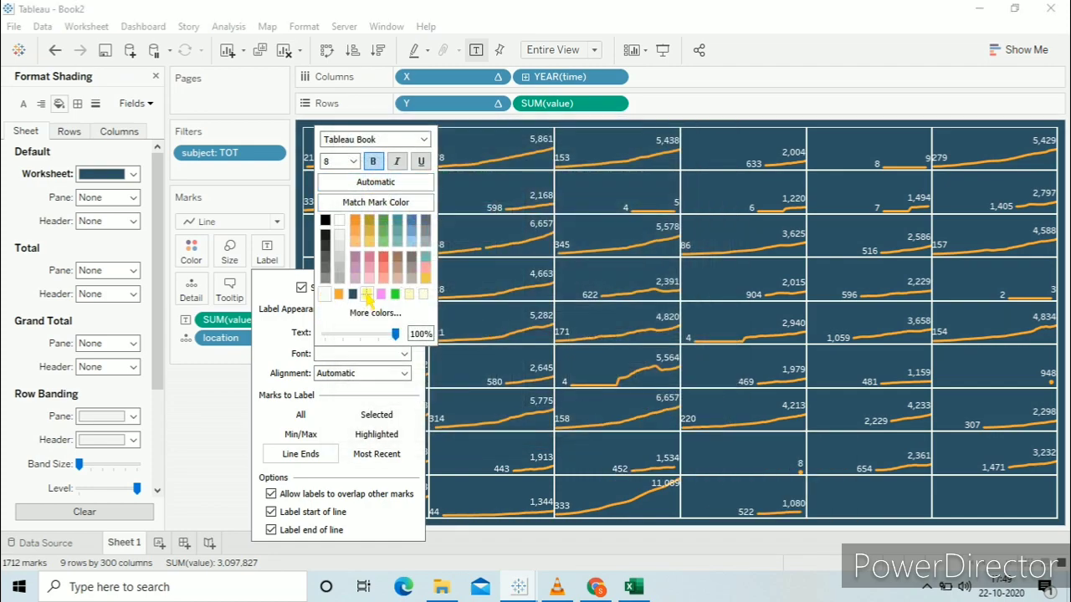
{"action": "left_click", "coordinate": [209, 463]}
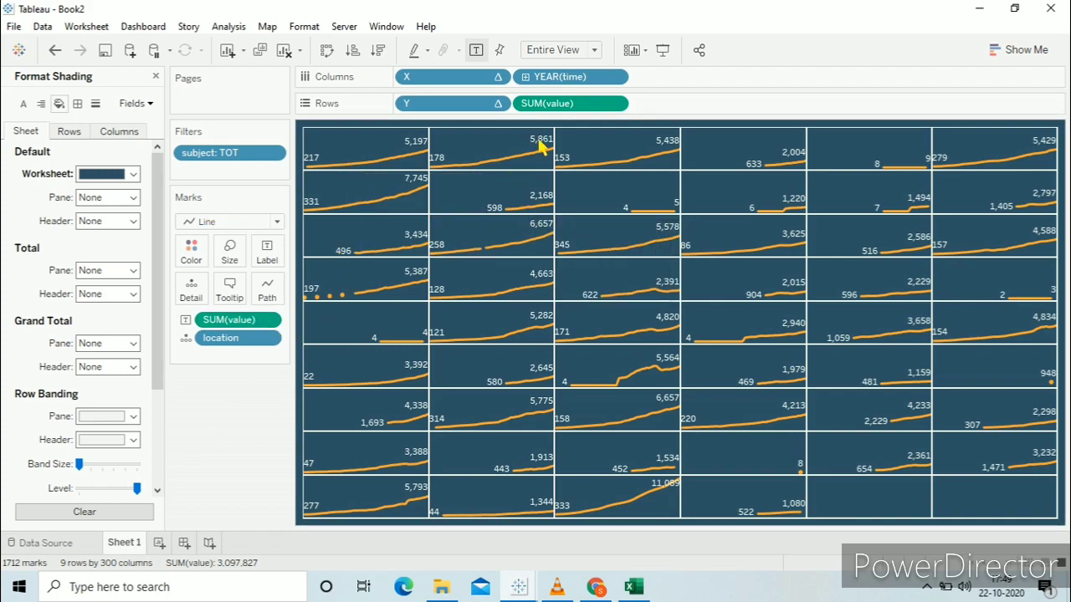
{"action": "left_click", "coordinate": [268, 319]}
{"action": "mouse_move", "coordinate": [286, 467]}
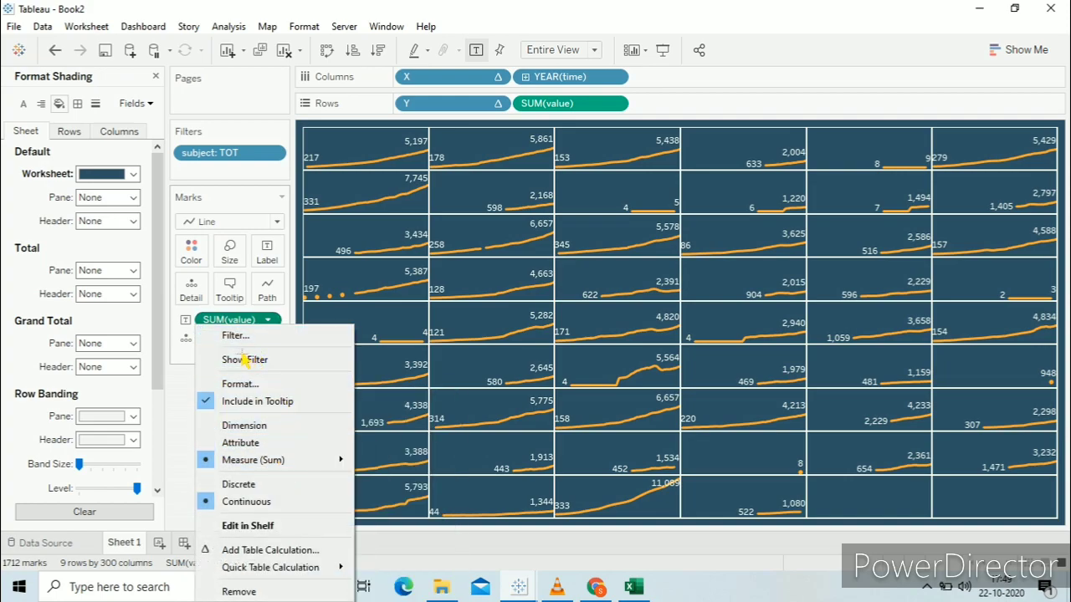
{"action": "left_click", "coordinate": [191, 428]}
Step: Sort the location field on the marks in descending order by the sum of value and close the shading format settings
{"action": "left_click", "coordinate": [267, 338]}
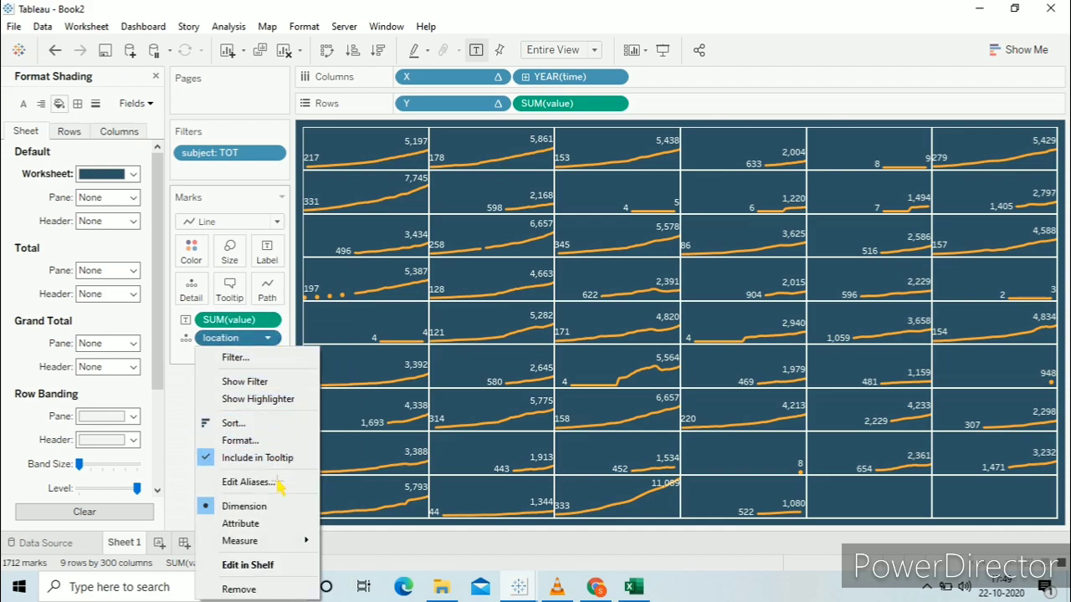
{"action": "left_click", "coordinate": [310, 389]}
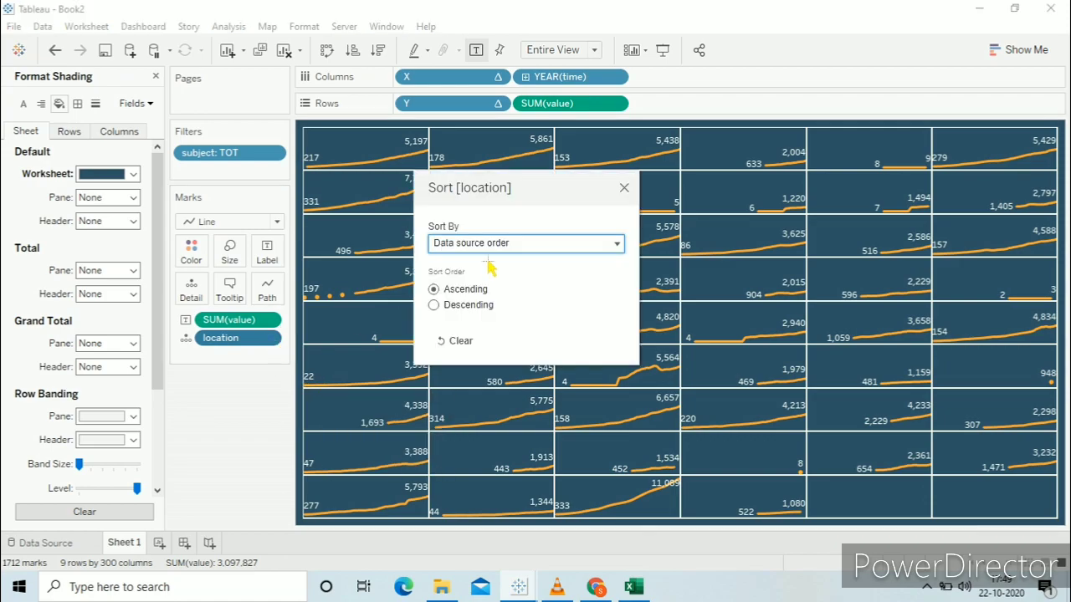
{"action": "left_click", "coordinate": [444, 310]}
{"action": "left_click", "coordinate": [527, 243]}
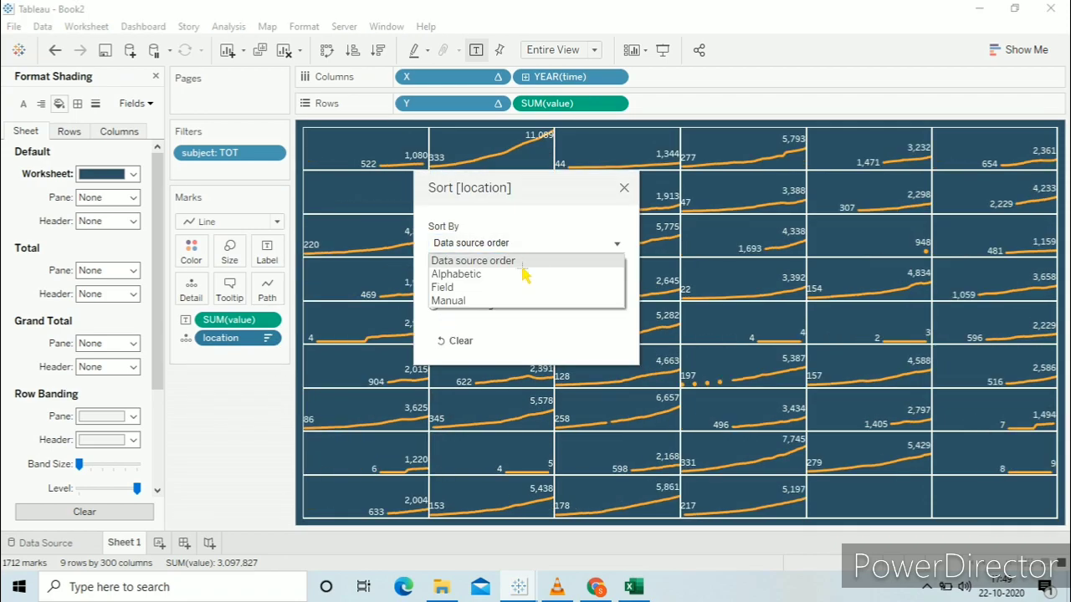
{"action": "left_click", "coordinate": [500, 288]}
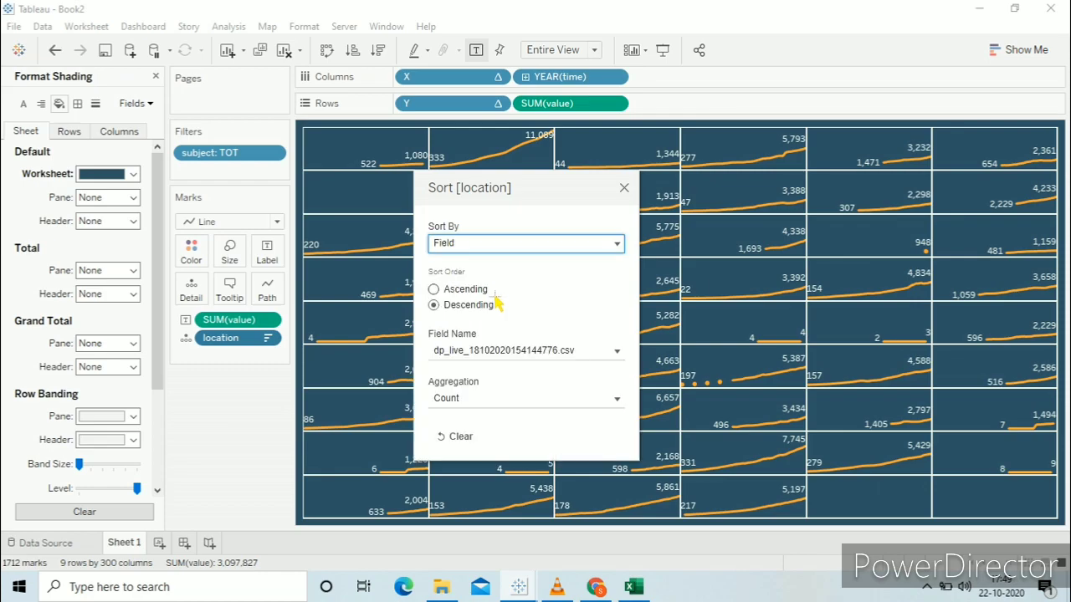
{"action": "left_click", "coordinate": [499, 400]}
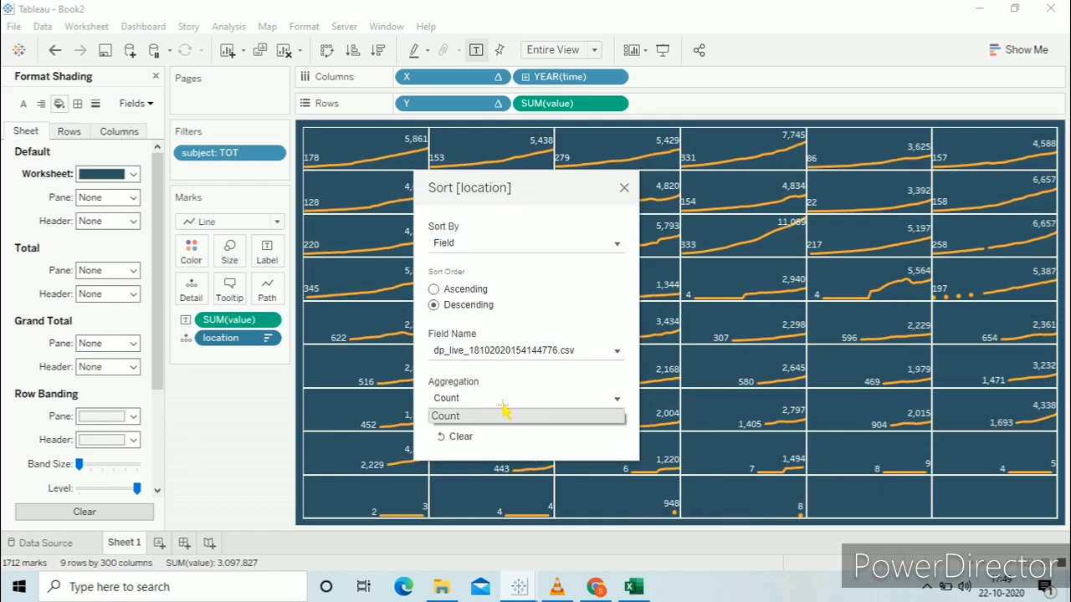
{"action": "left_click", "coordinate": [497, 415]}
{"action": "left_click", "coordinate": [514, 351]}
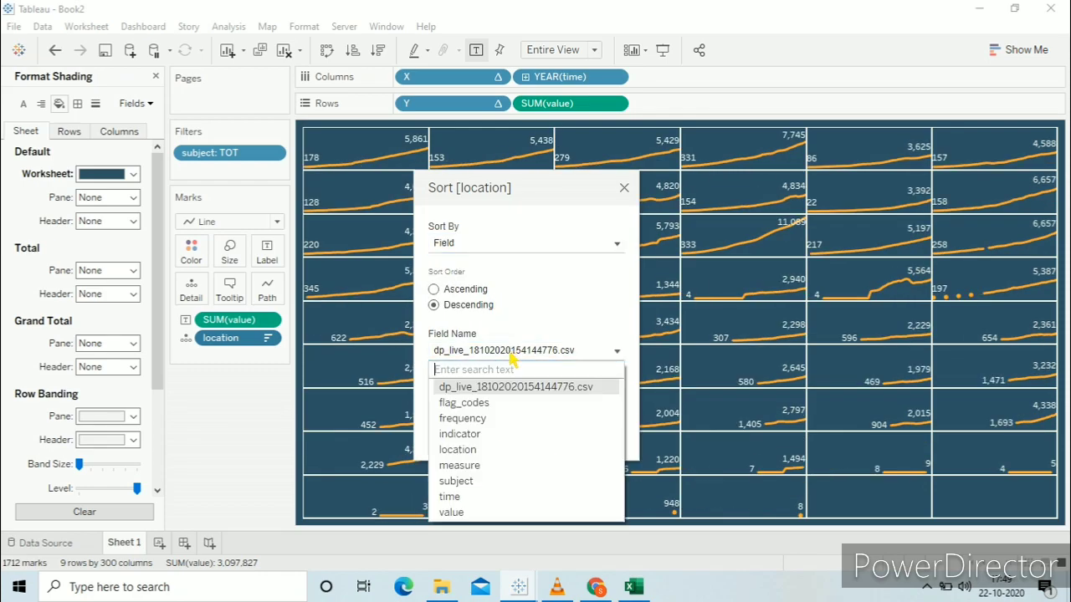
{"action": "left_click", "coordinate": [463, 513]}
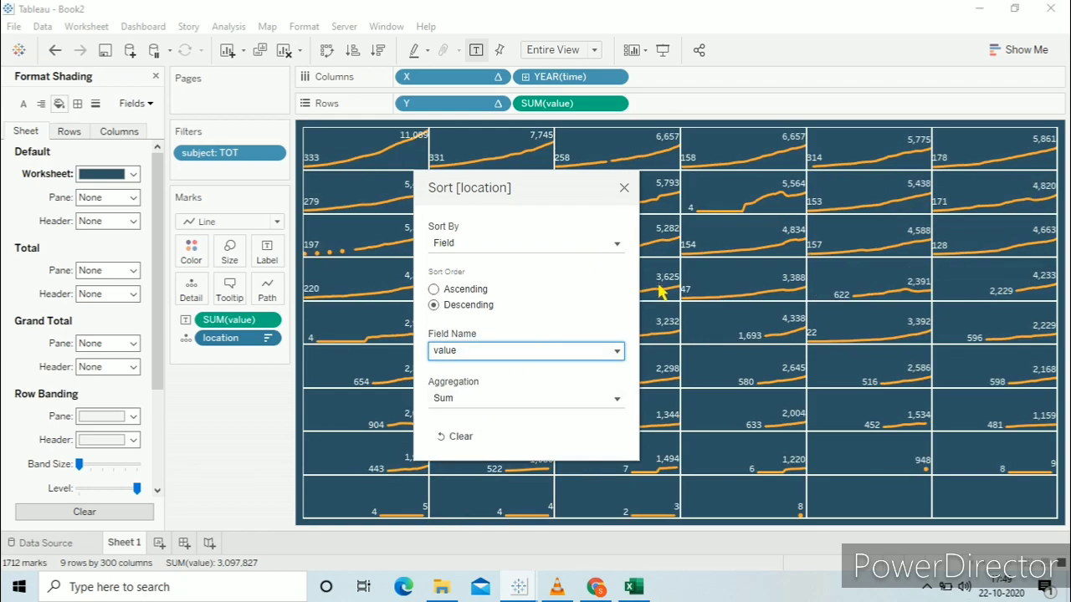
{"action": "left_click", "coordinate": [624, 187]}
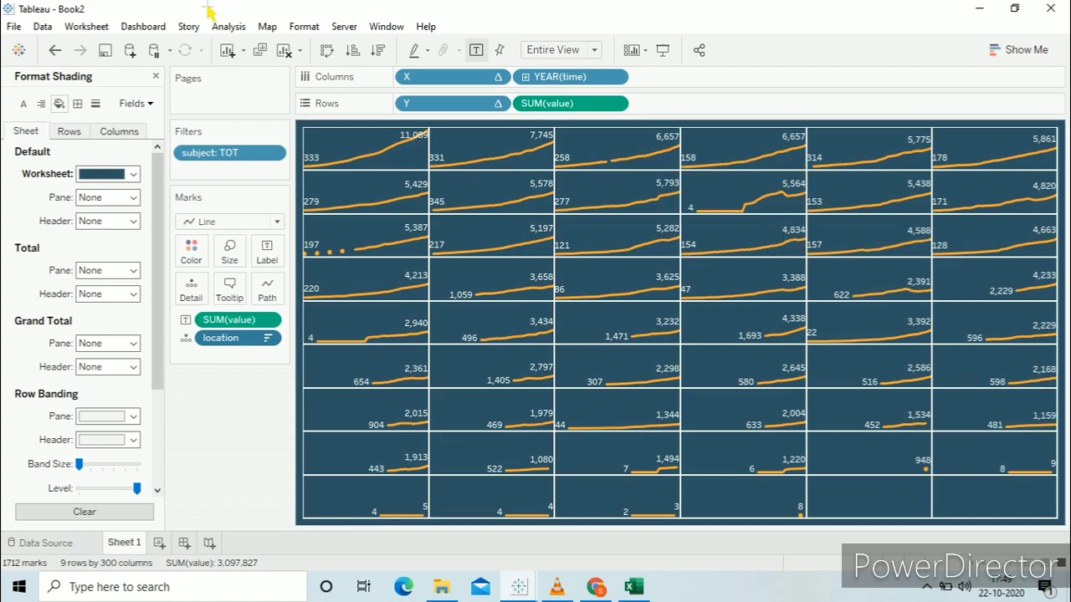
{"action": "left_click", "coordinate": [156, 76]}
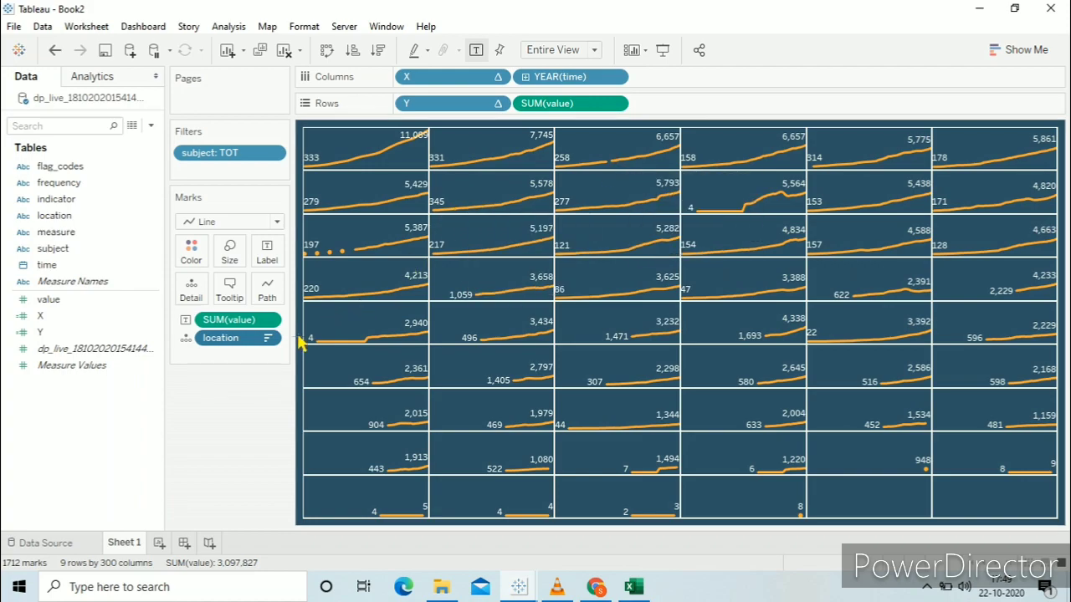
Step: Try adding location as a second label on the line marks alongside SUM(value)
{"action": "left_click_drag", "start_coordinate": [254, 353], "coordinate": [269, 252]}
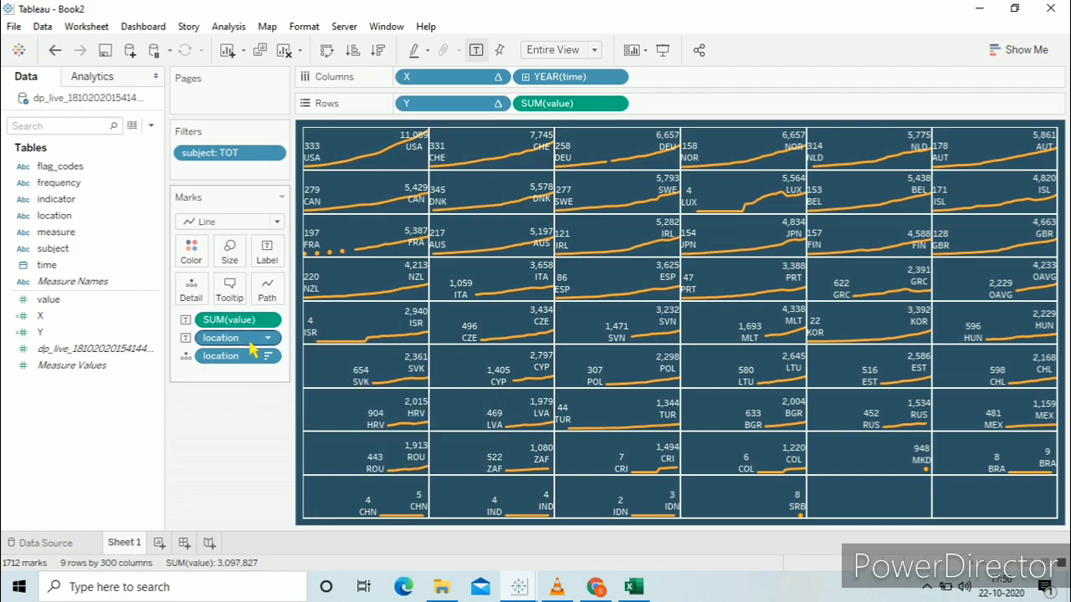
{"action": "left_click_drag", "start_coordinate": [249, 342], "coordinate": [243, 429]}
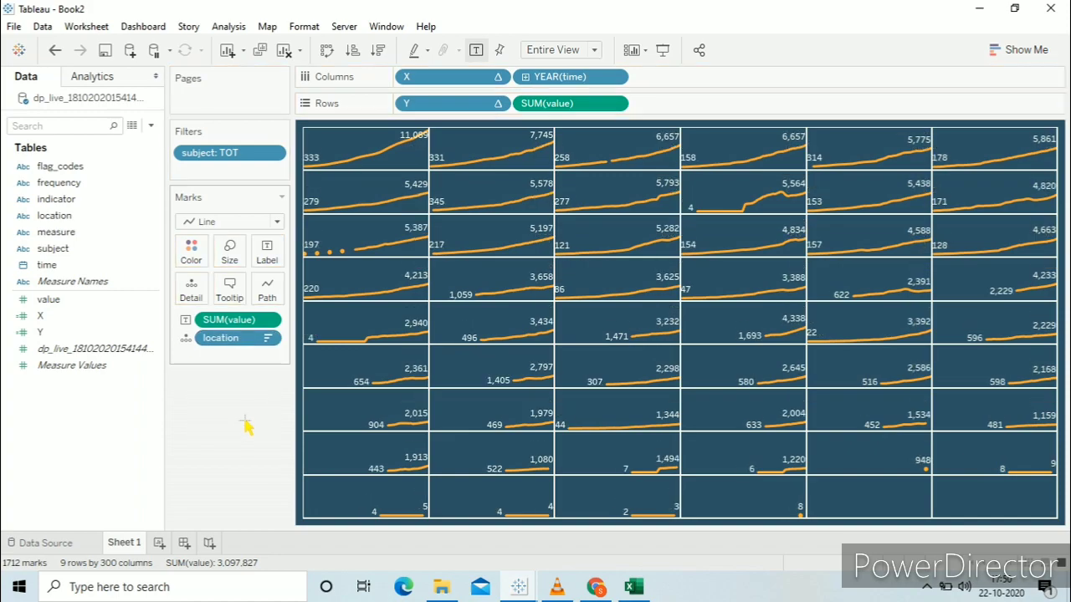
Step: Add the calculation AVG(10000) to Rows and combine it with SUM(value) on a dual axis
{"action": "double_click", "coordinate": [740, 107]}
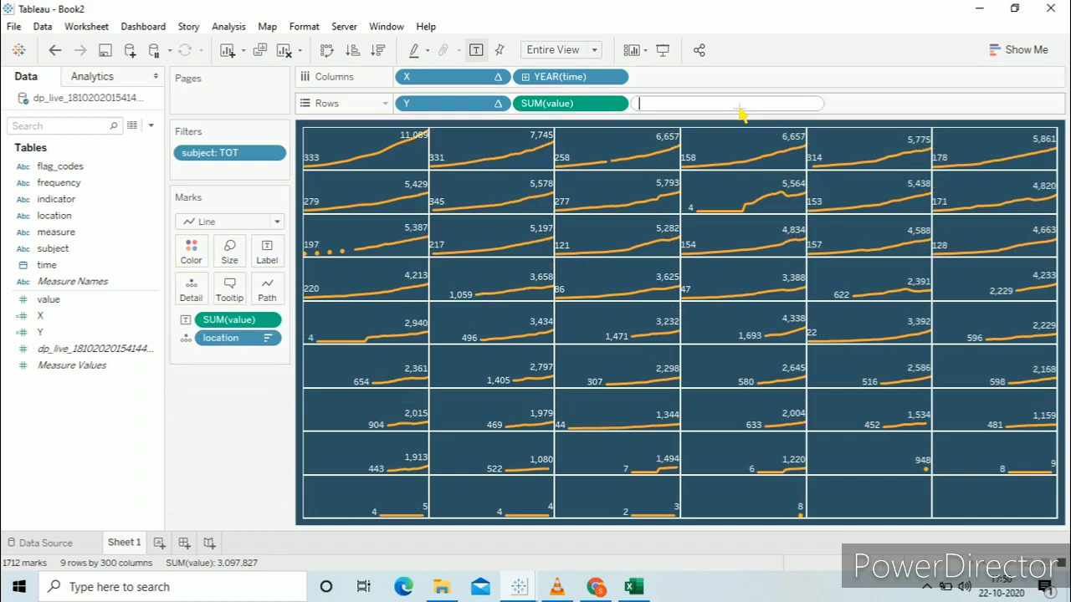
{"action": "type", "text": "avg"}
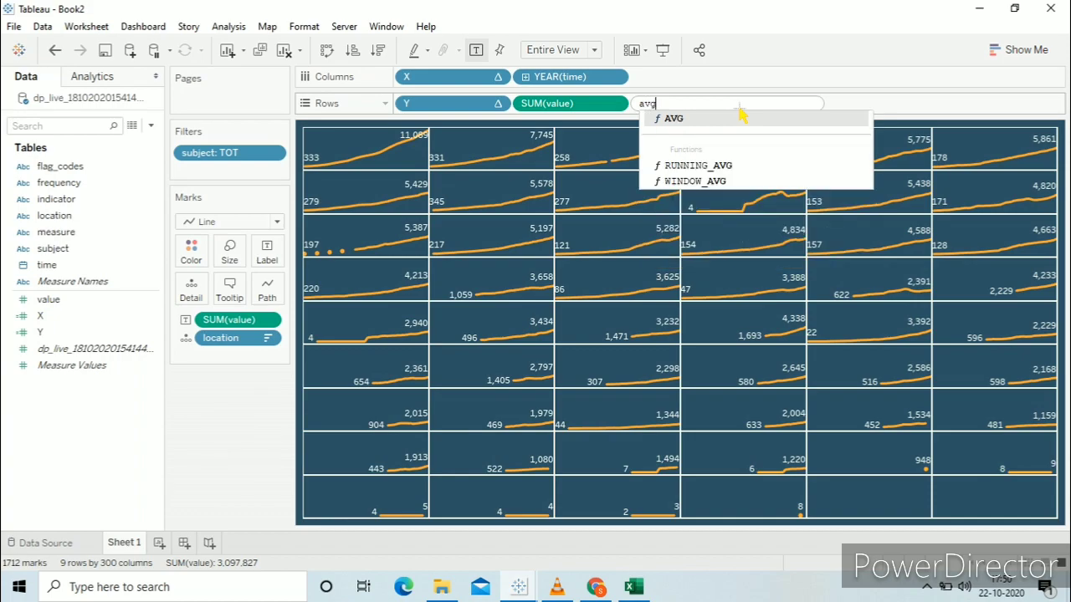
{"action": "key", "text": "Return"}
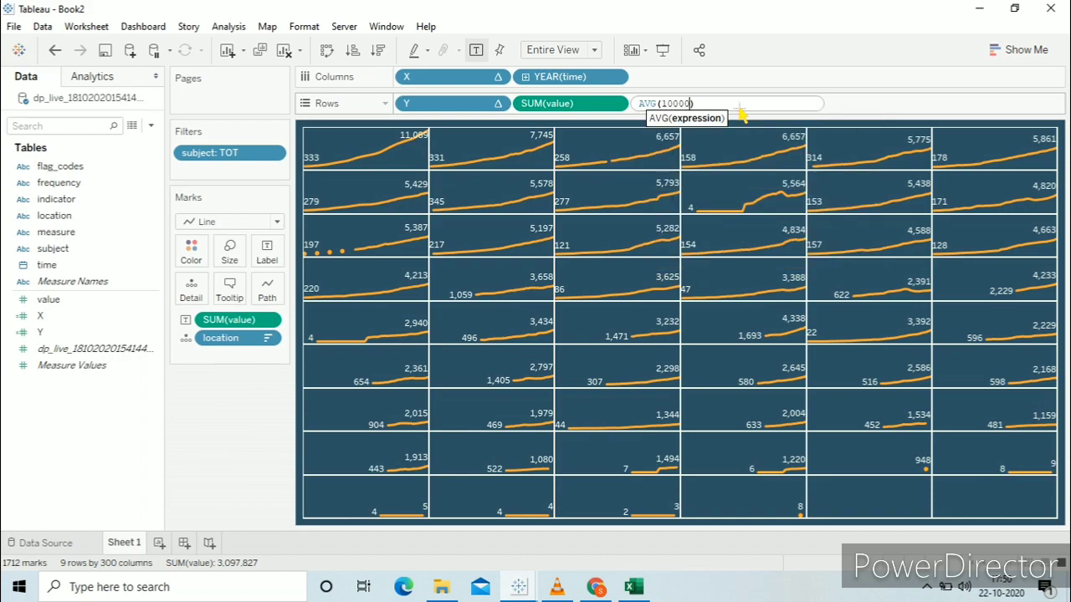
{"action": "key", "text": "Return"}
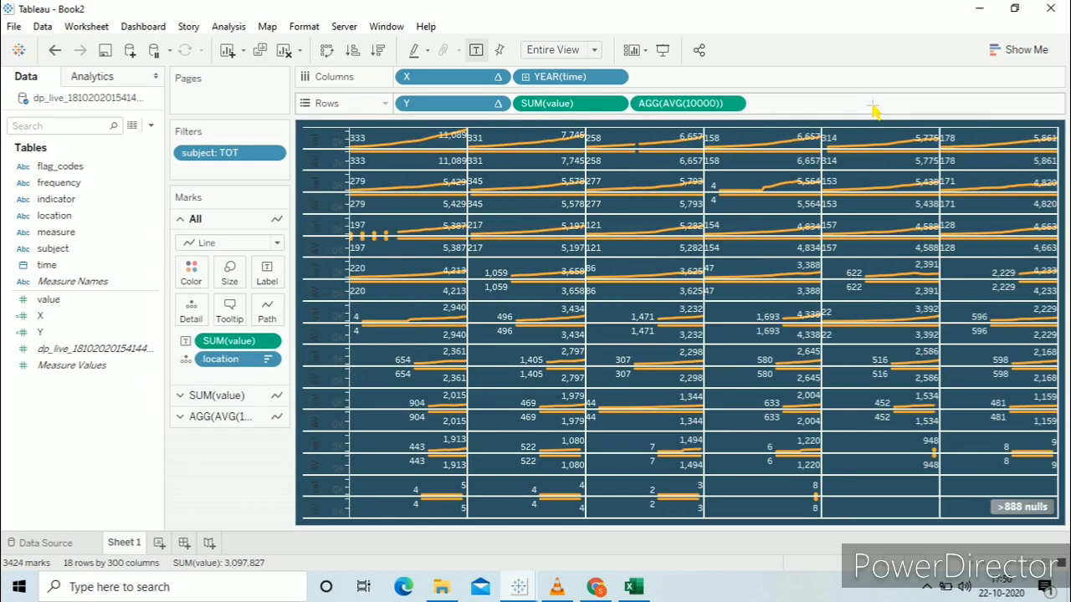
{"action": "right_click", "coordinate": [330, 147]}
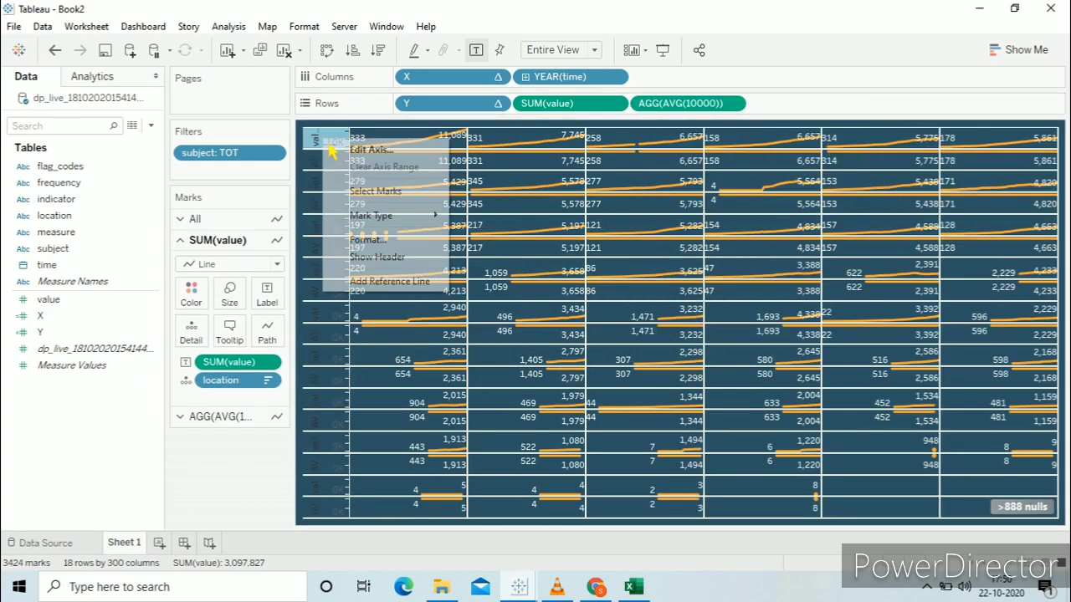
{"action": "mouse_move", "coordinate": [372, 219]}
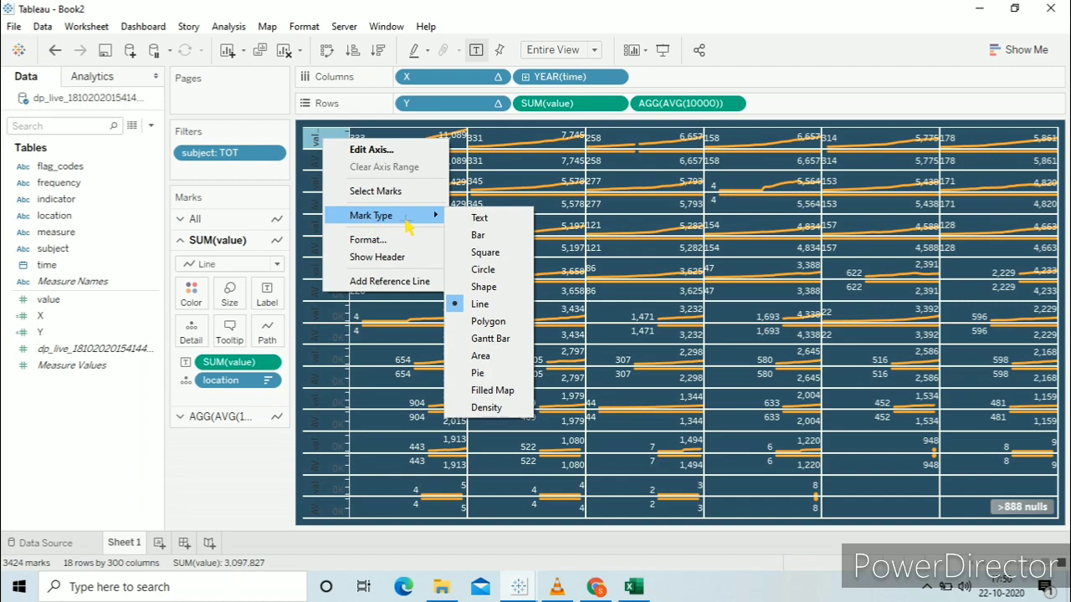
{"action": "left_click", "coordinate": [480, 304]}
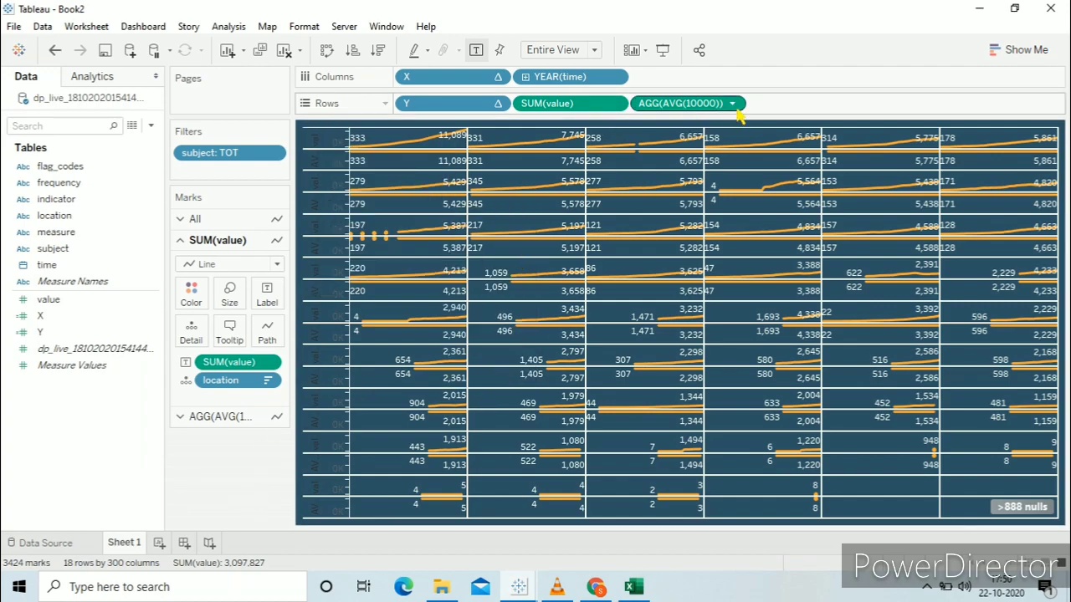
{"action": "left_click", "coordinate": [733, 104]}
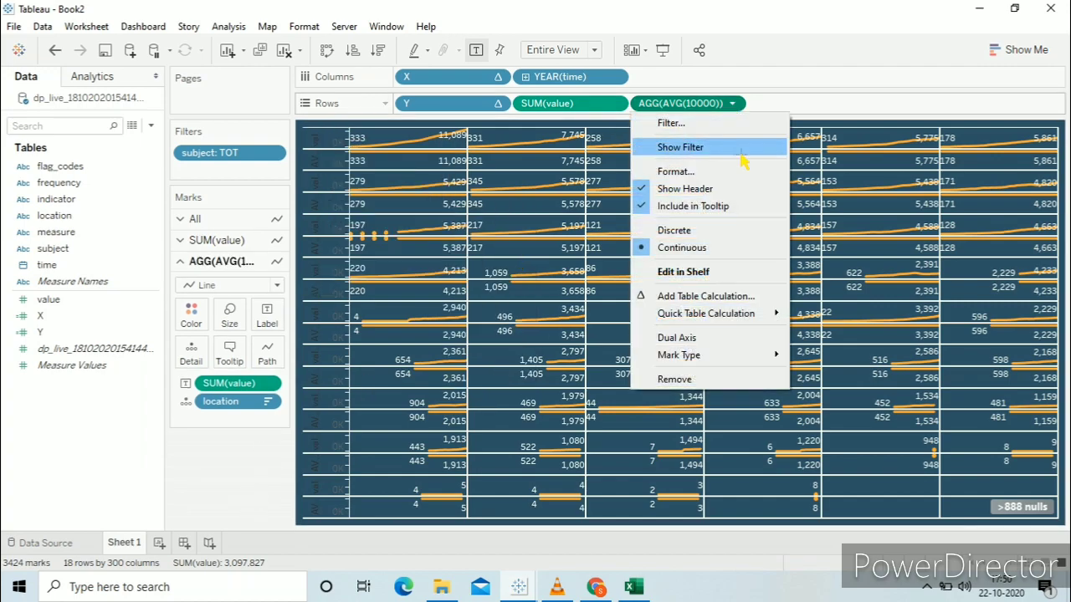
{"action": "left_click", "coordinate": [724, 338]}
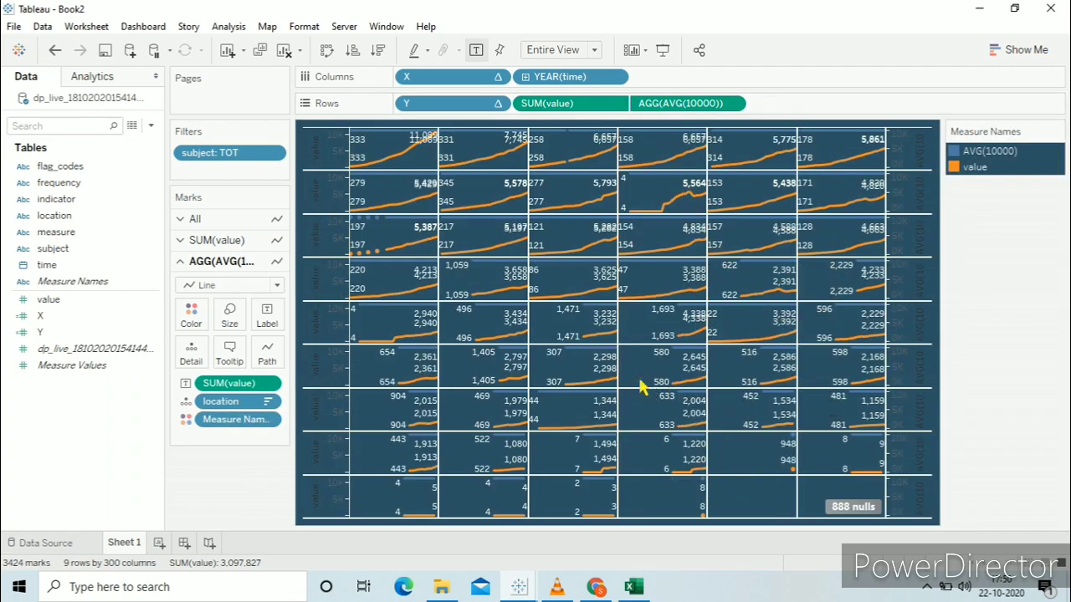
Step: Hide the value axis headers and remove the SUM(value) label from the AVG(10000) marks
{"action": "right_click", "coordinate": [918, 337]}
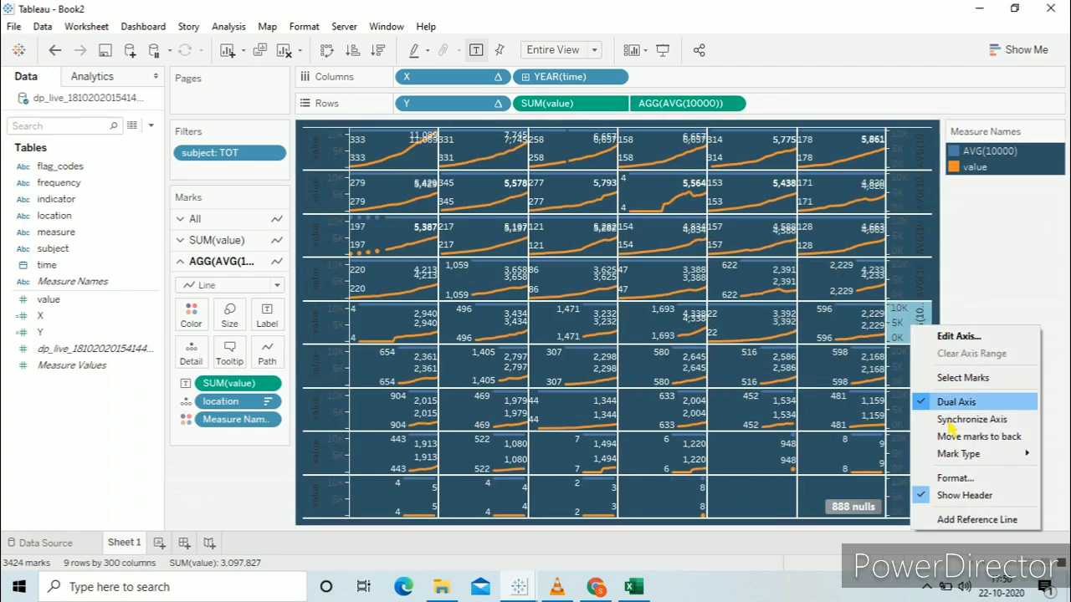
{"action": "left_click", "coordinate": [949, 496]}
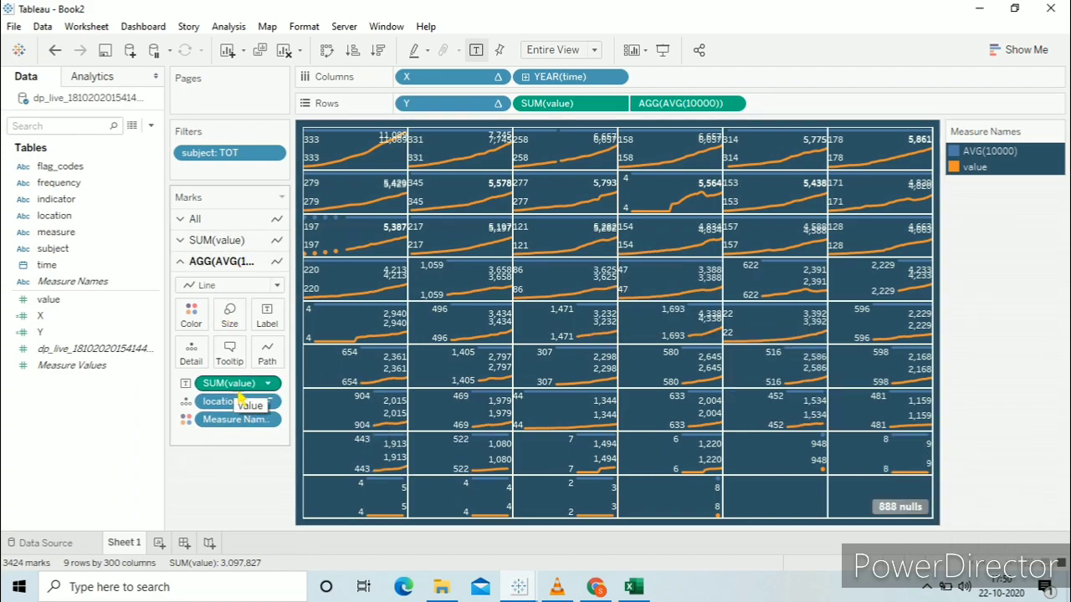
{"action": "left_click_drag", "start_coordinate": [239, 390], "coordinate": [231, 485]}
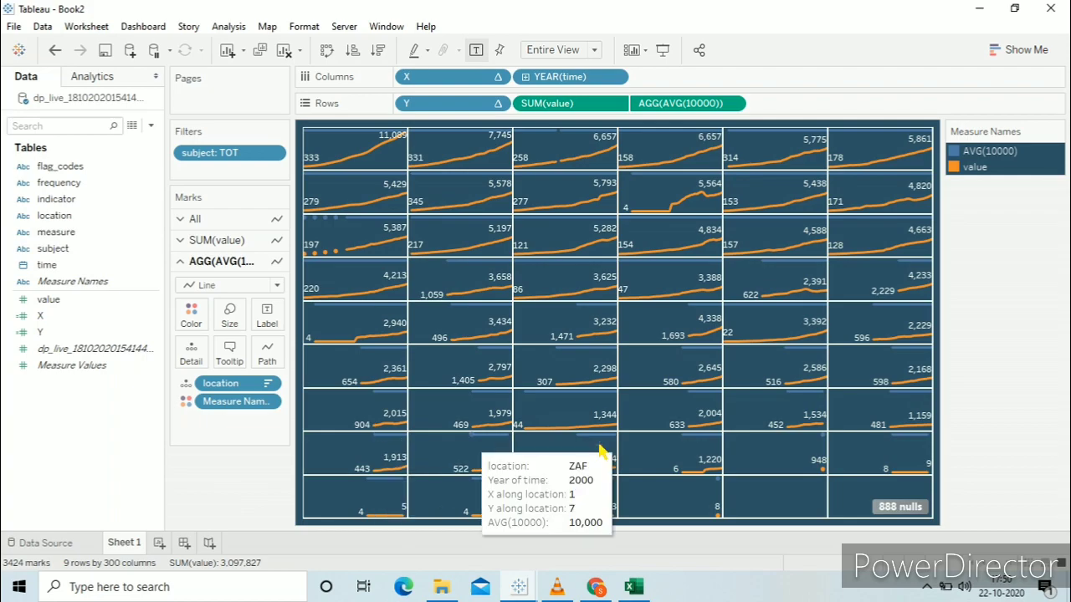
Step: Open the custom colour choice for AVG(10000), copy background fill code 2E5266 from the Figma design, and switch back to Tableau
{"action": "double_click", "coordinate": [963, 159]}
{"action": "double_click", "coordinate": [338, 161]}
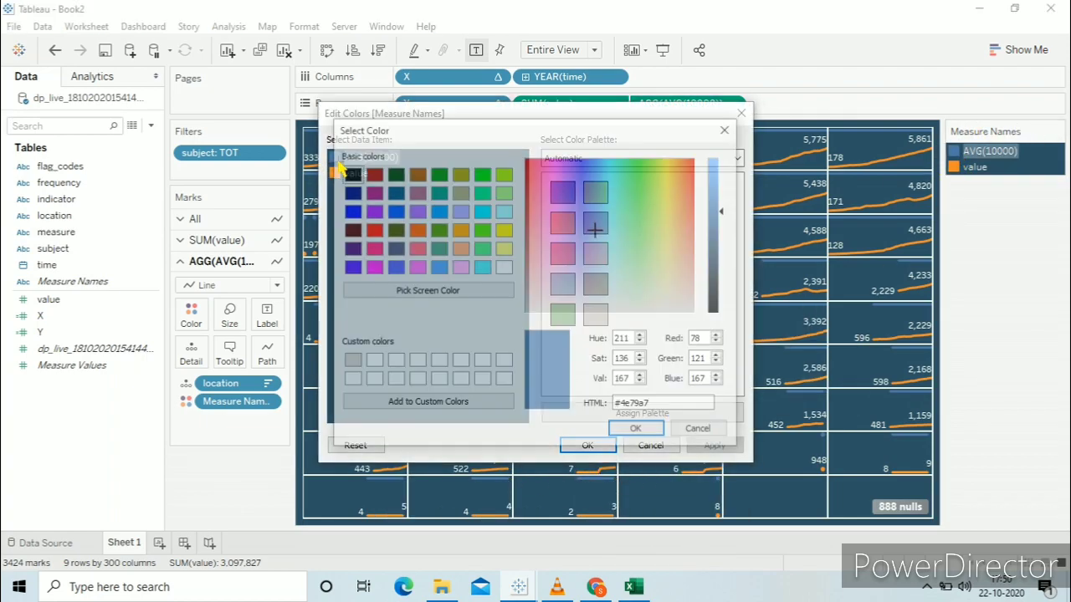
{"action": "left_click", "coordinate": [595, 586]}
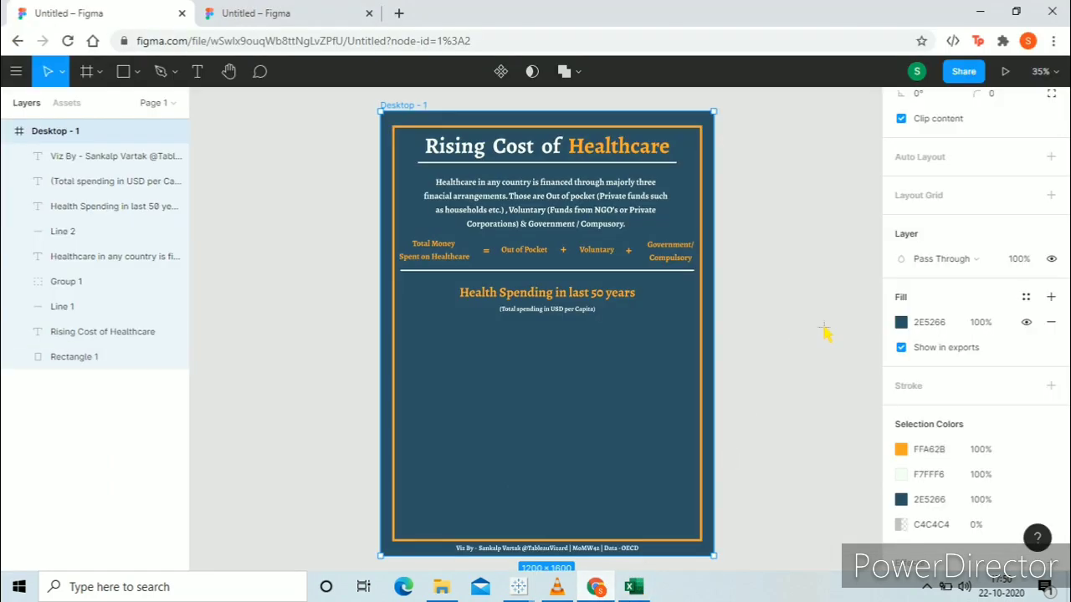
{"action": "left_click", "coordinate": [927, 325]}
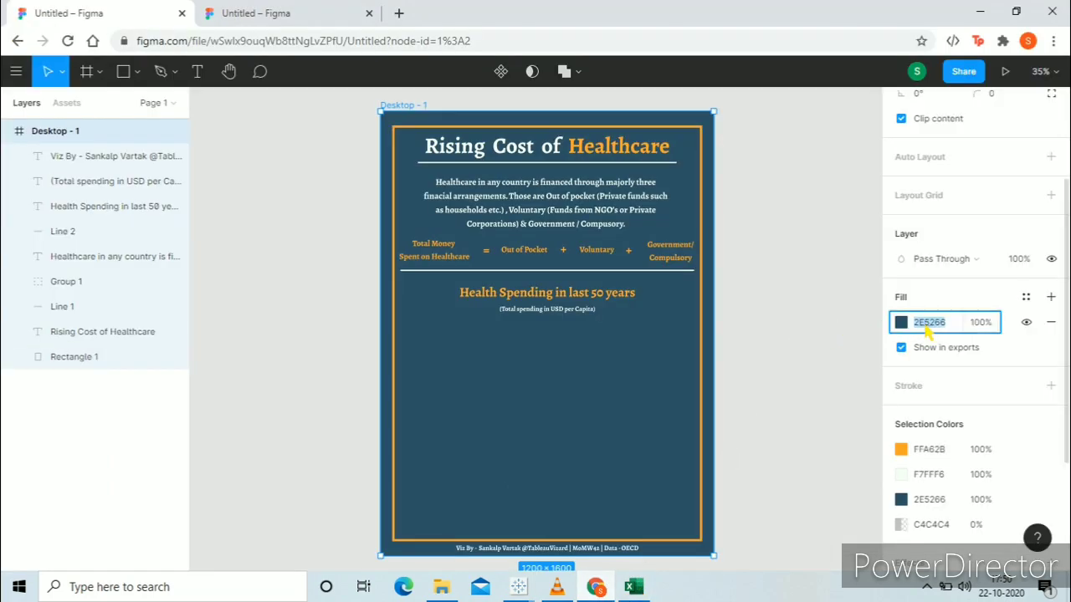
{"action": "left_click", "coordinate": [521, 588]}
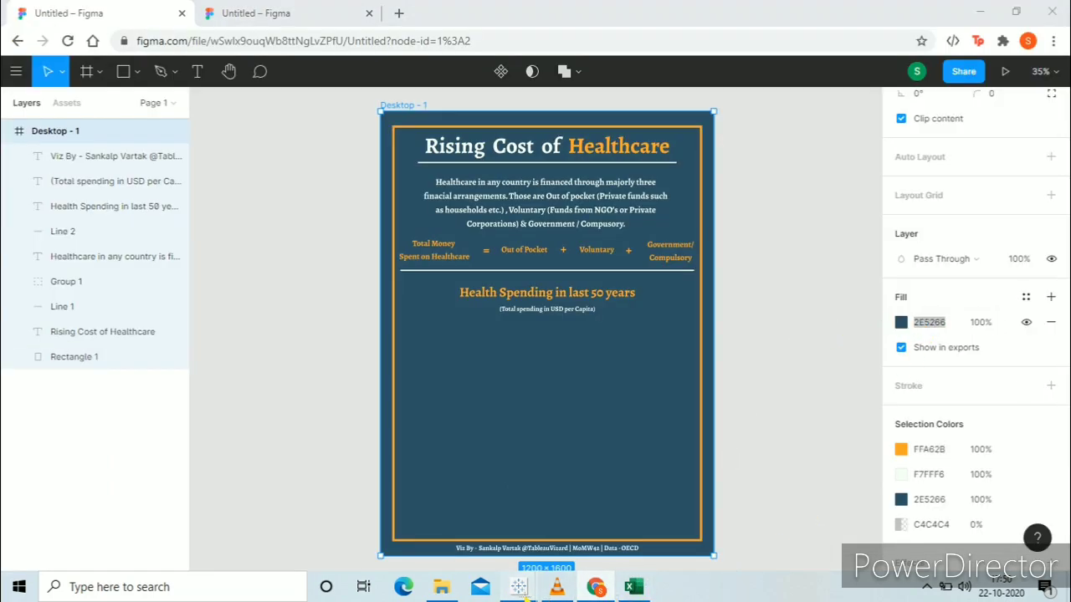
{"action": "left_click", "coordinate": [502, 493]}
Step: Set the AVG(10000) line colour to the background colour #2E5266 and apply it
{"action": "left_click", "coordinate": [672, 408]}
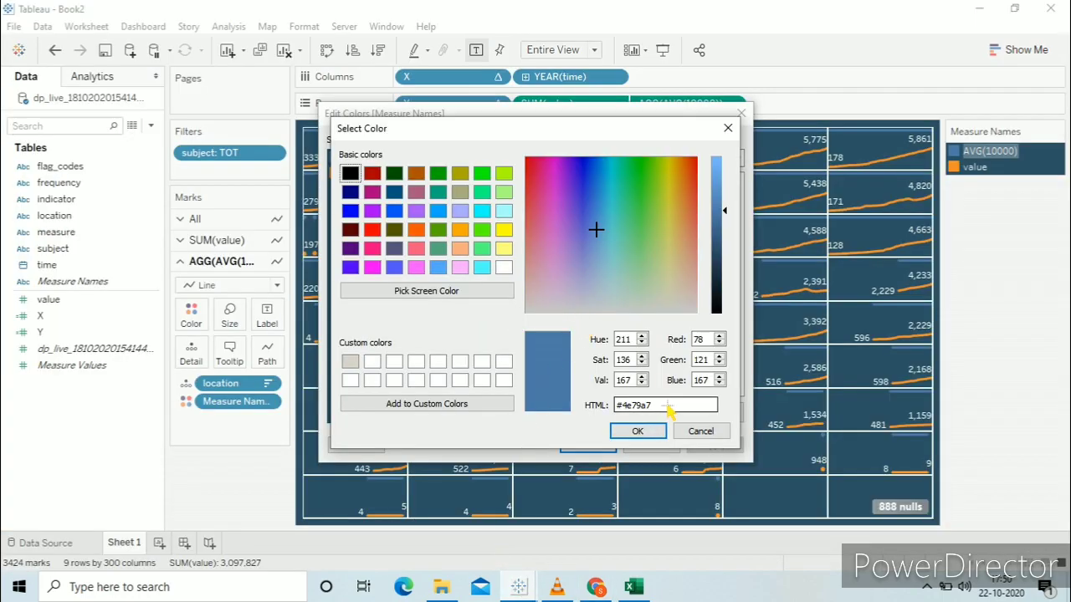
{"action": "key", "text": "BackSpace"}
{"action": "key", "text": "BackSpace"}
{"action": "key", "text": "BackSpace"}
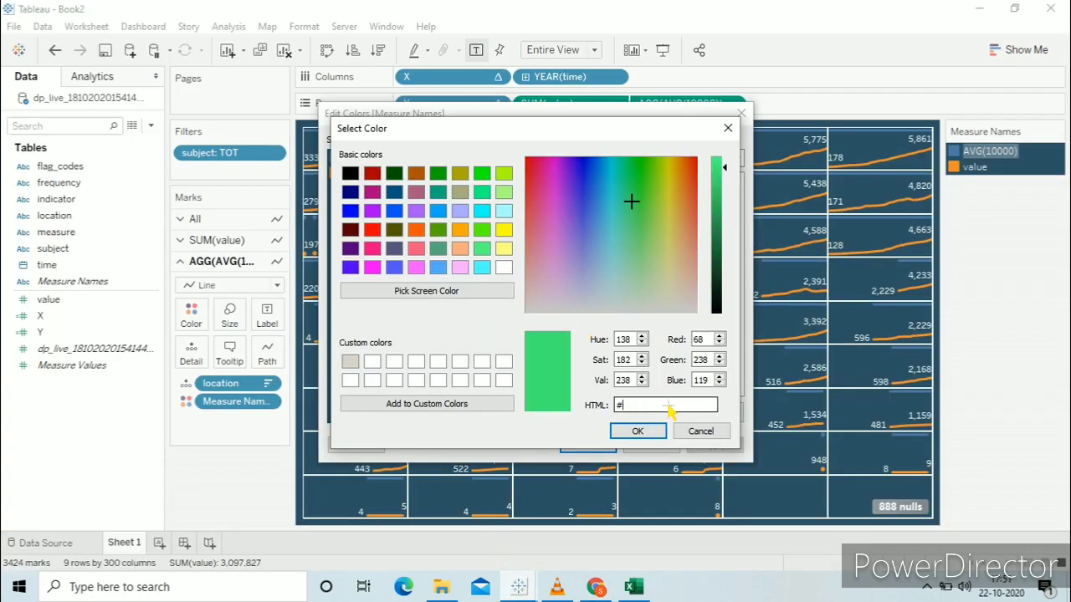
{"action": "type", "text": "2E3E4B"}
{"action": "left_click", "coordinate": [638, 431]}
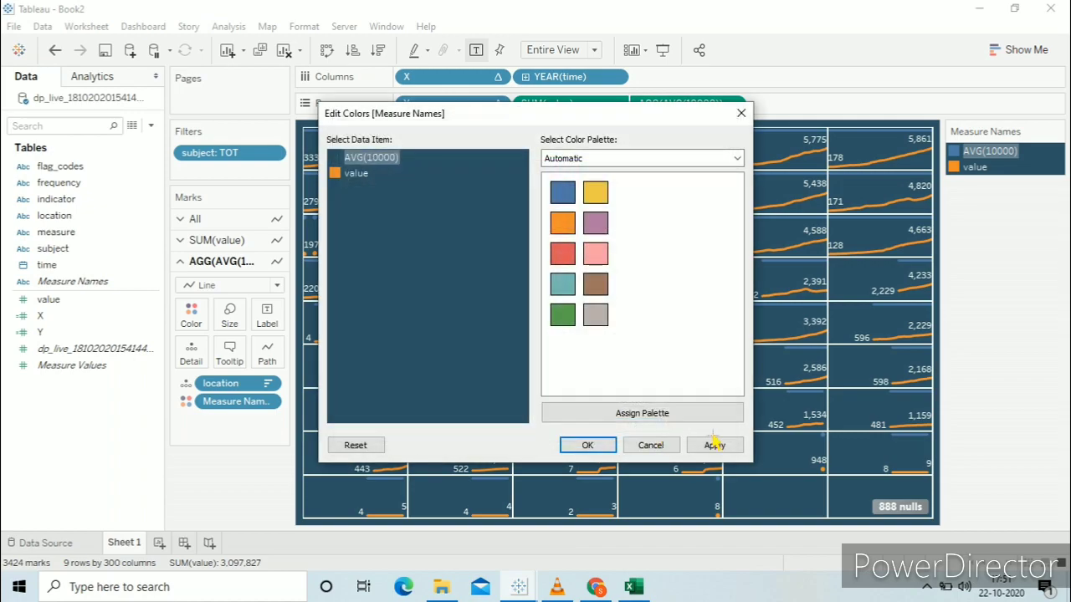
{"action": "left_click", "coordinate": [711, 445]}
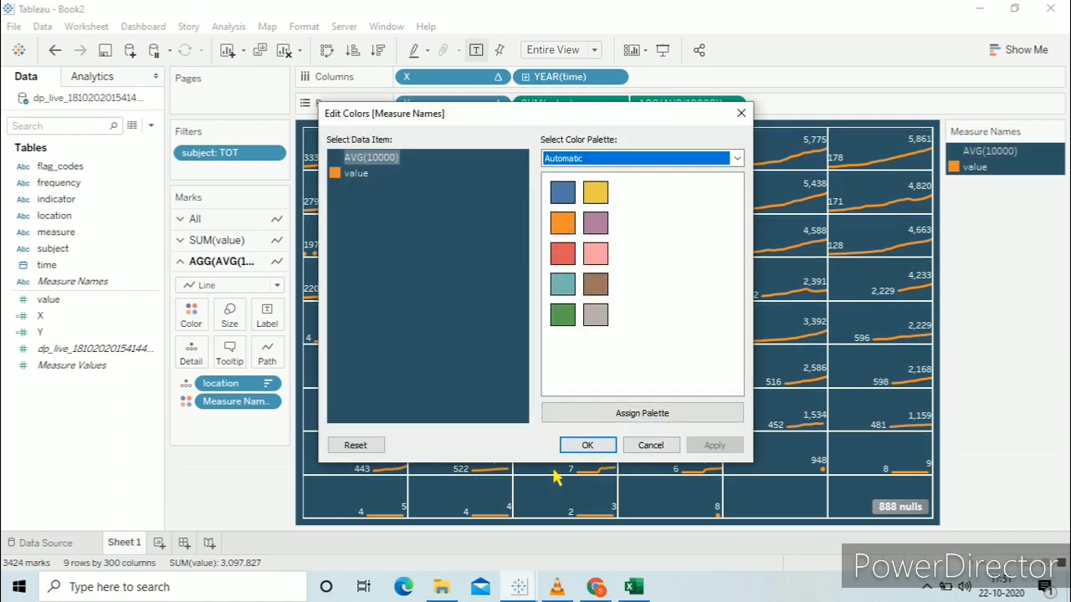
{"action": "left_click", "coordinate": [597, 448]}
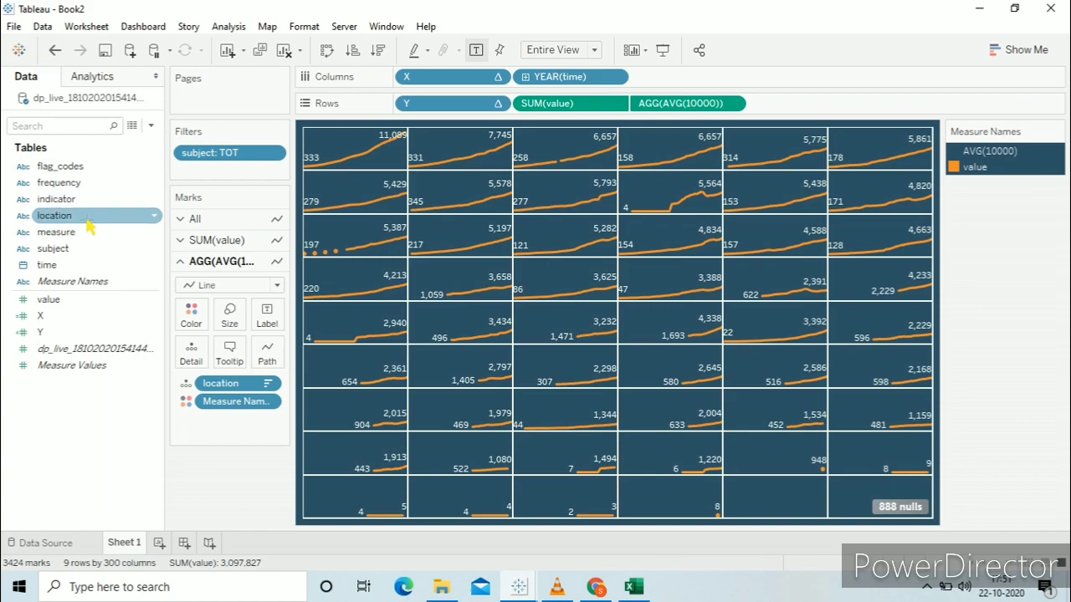
Step: Label the AVG(10000) lines with location and show that label only at the start of each line
{"action": "left_click_drag", "start_coordinate": [90, 224], "coordinate": [269, 316]}
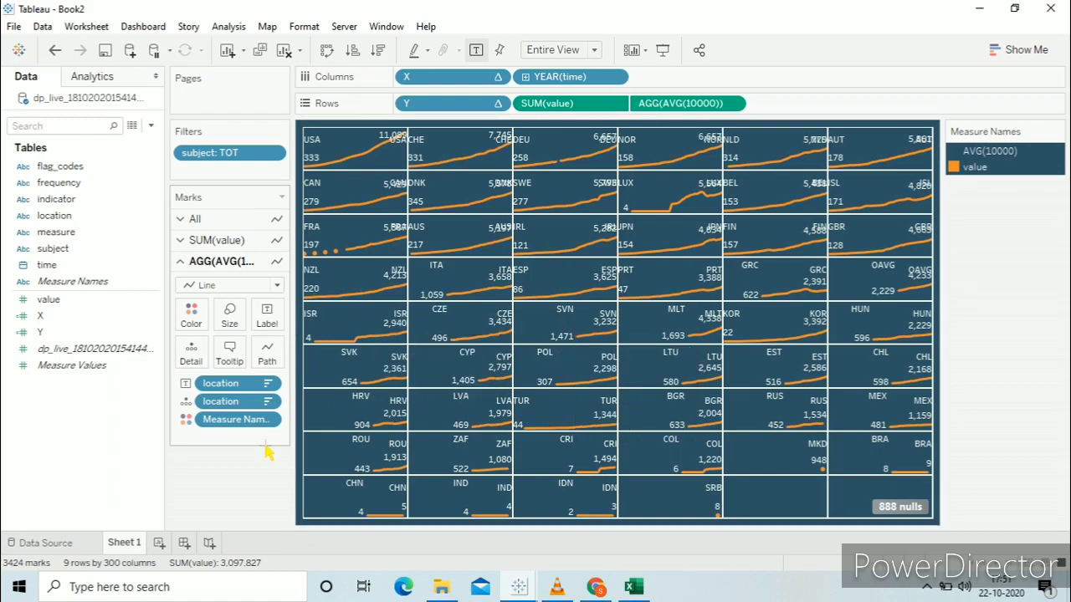
{"action": "left_click", "coordinate": [267, 317]}
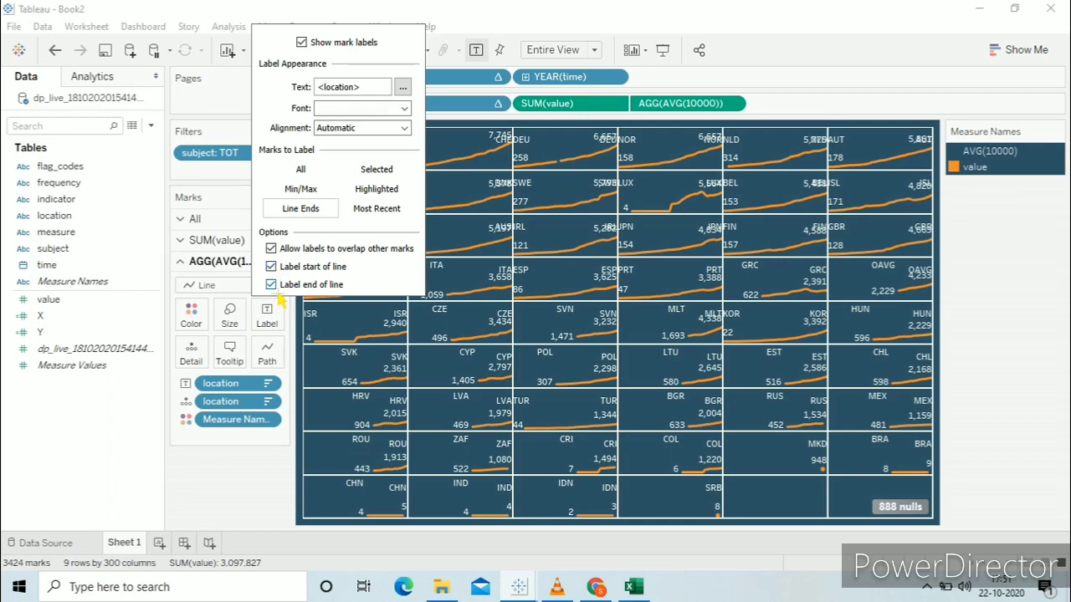
{"action": "left_click", "coordinate": [276, 286]}
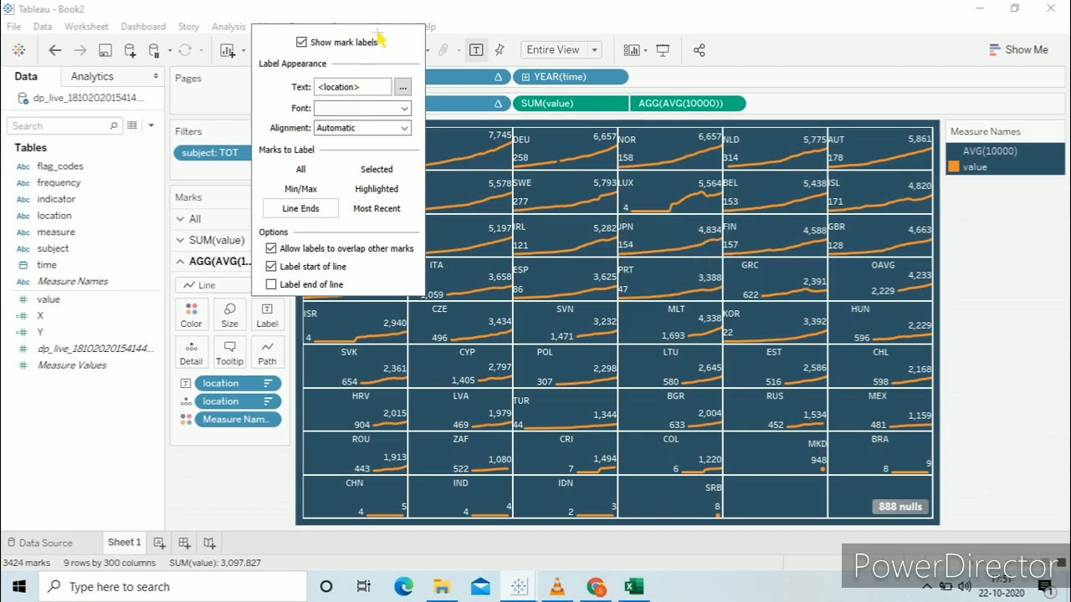
Step: Set the font size of the AVG(10000) location labels to 9
{"action": "left_click", "coordinate": [322, 378]}
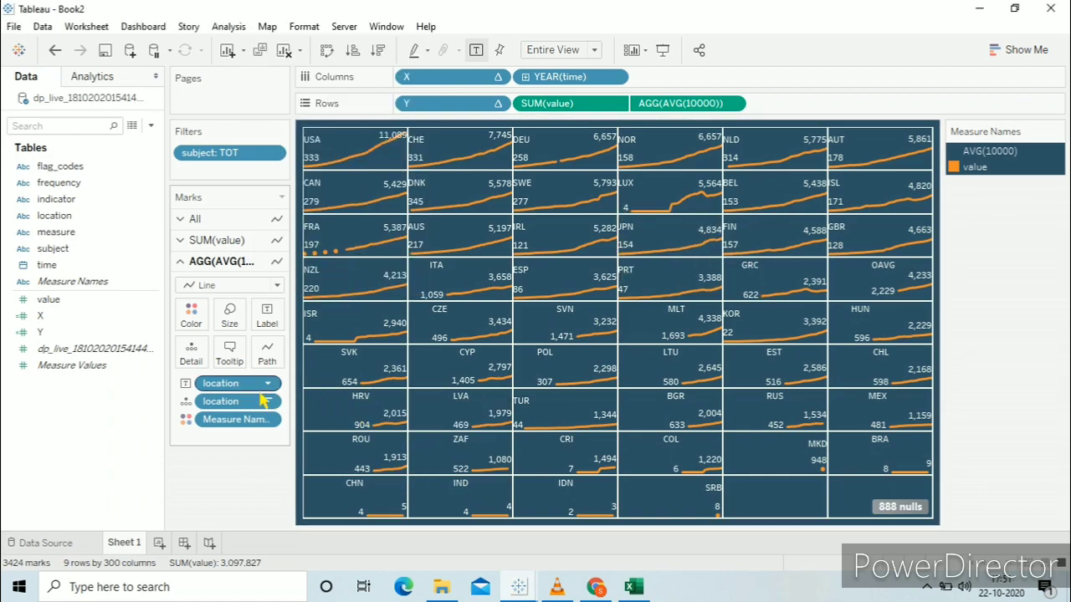
{"action": "left_click", "coordinate": [272, 318]}
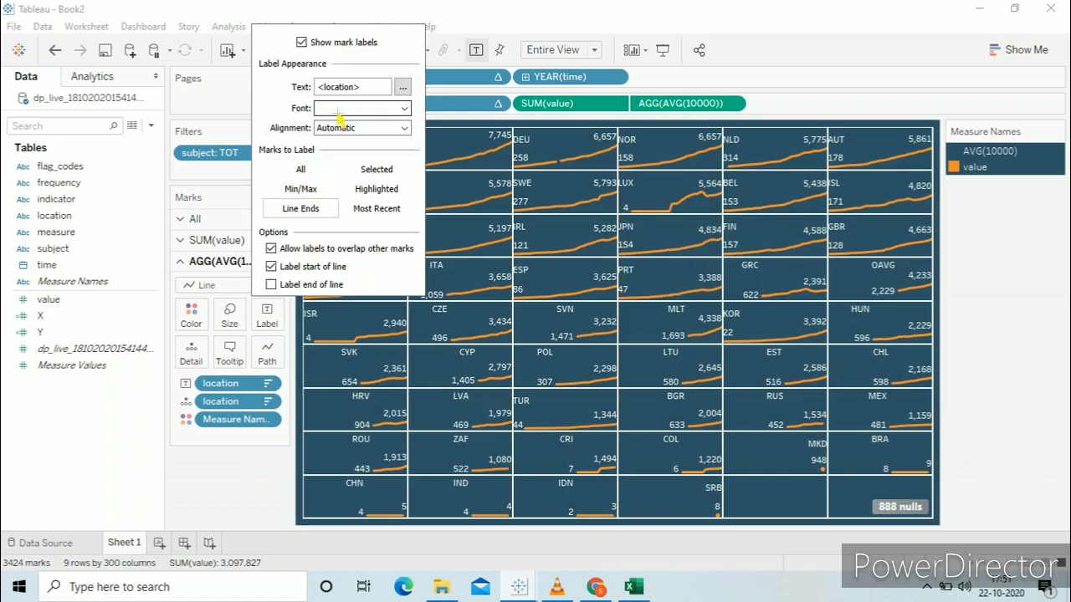
{"action": "left_click", "coordinate": [402, 112]}
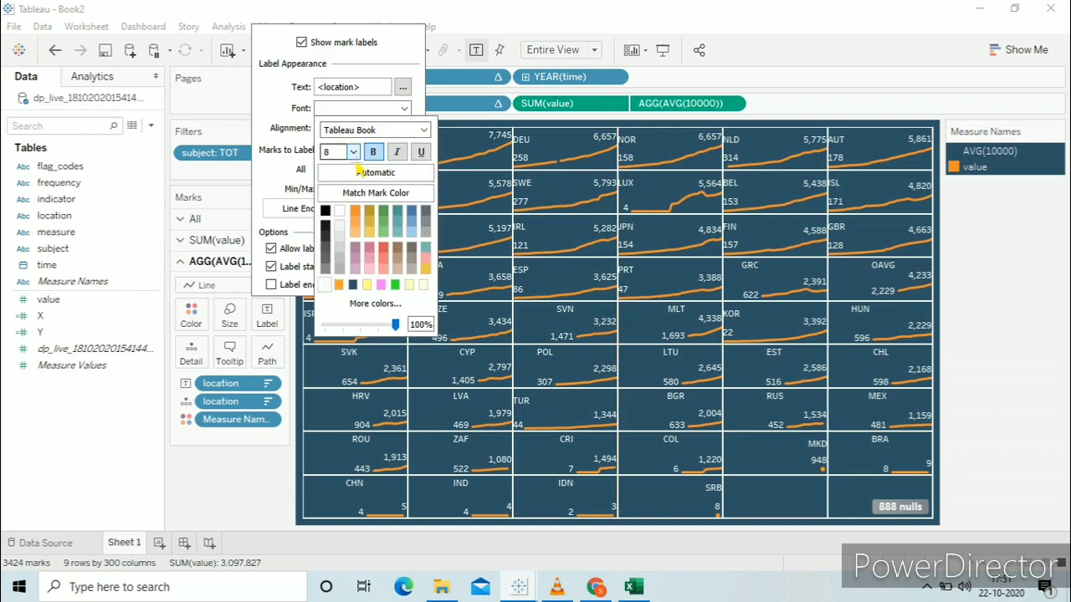
{"action": "left_click", "coordinate": [353, 153]}
{"action": "left_click", "coordinate": [342, 187]}
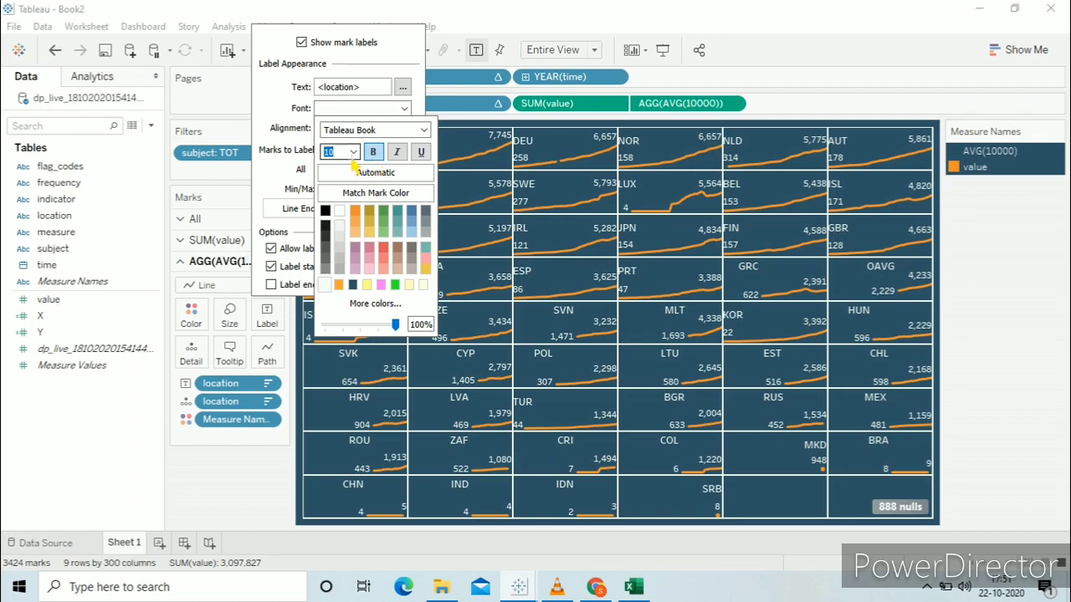
{"action": "left_click", "coordinate": [353, 152]}
Step: Change the AVG(10000) location labels to the Tableau Bold font and colour them orange
{"action": "left_click", "coordinate": [424, 130]}
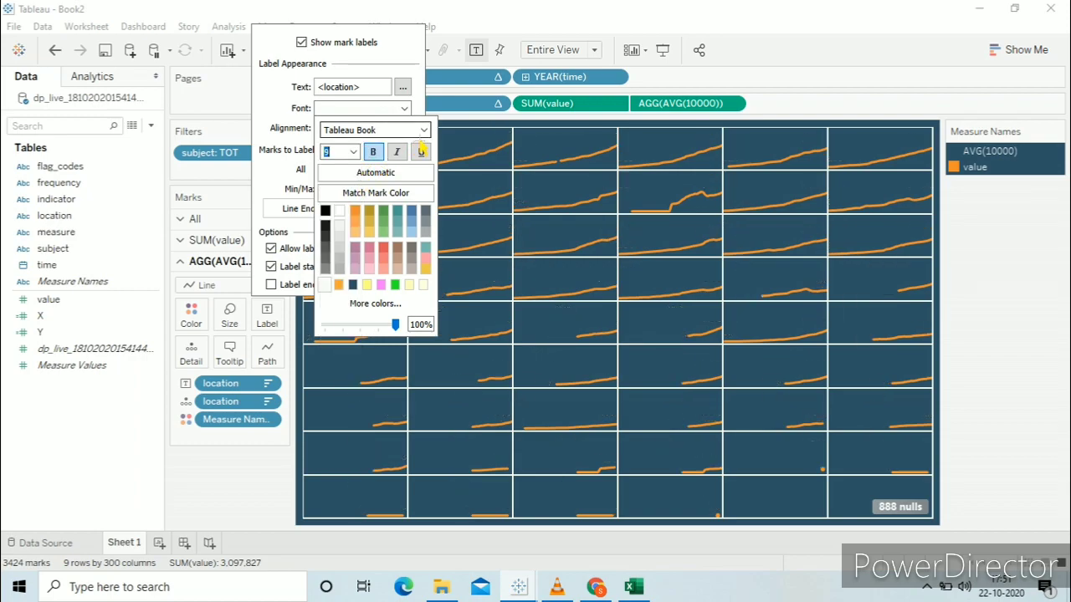
{"action": "left_click", "coordinate": [423, 129]}
{"action": "left_click", "coordinate": [374, 232]}
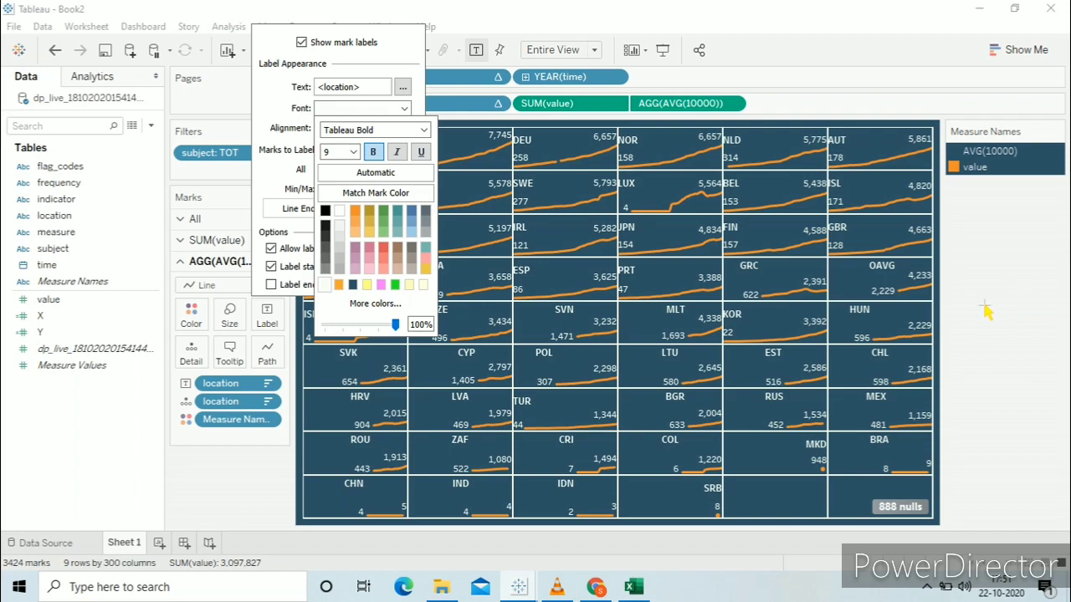
{"action": "left_click", "coordinate": [326, 284]}
{"action": "left_click", "coordinate": [985, 308]}
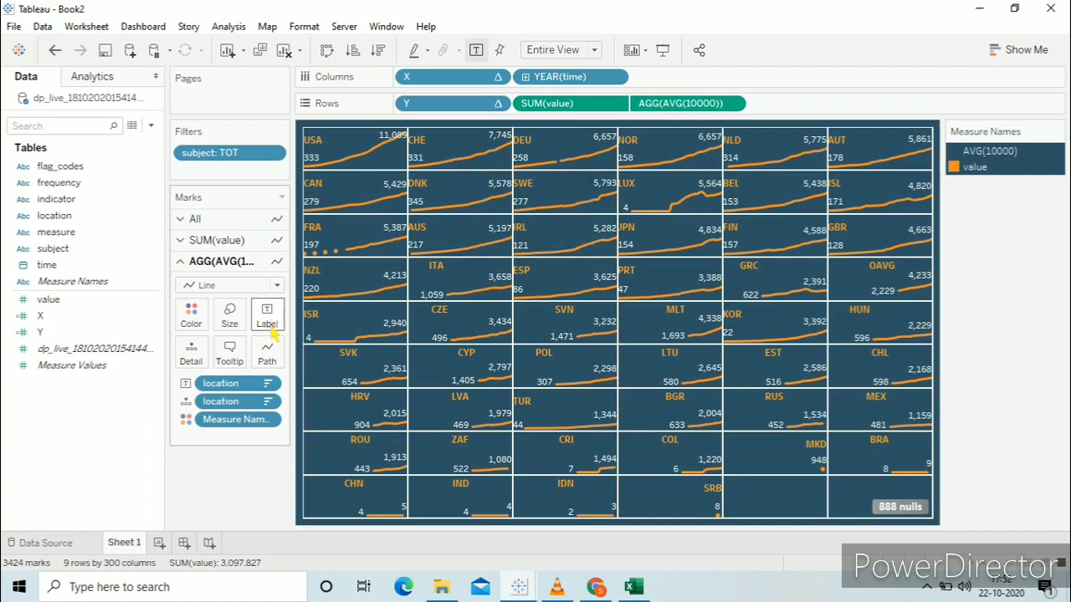
Step: Connect the COUNTRY CODE Excel file as a second data source, look through its location and Country rows, and return to Sheet 1
{"action": "left_click", "coordinate": [131, 50]}
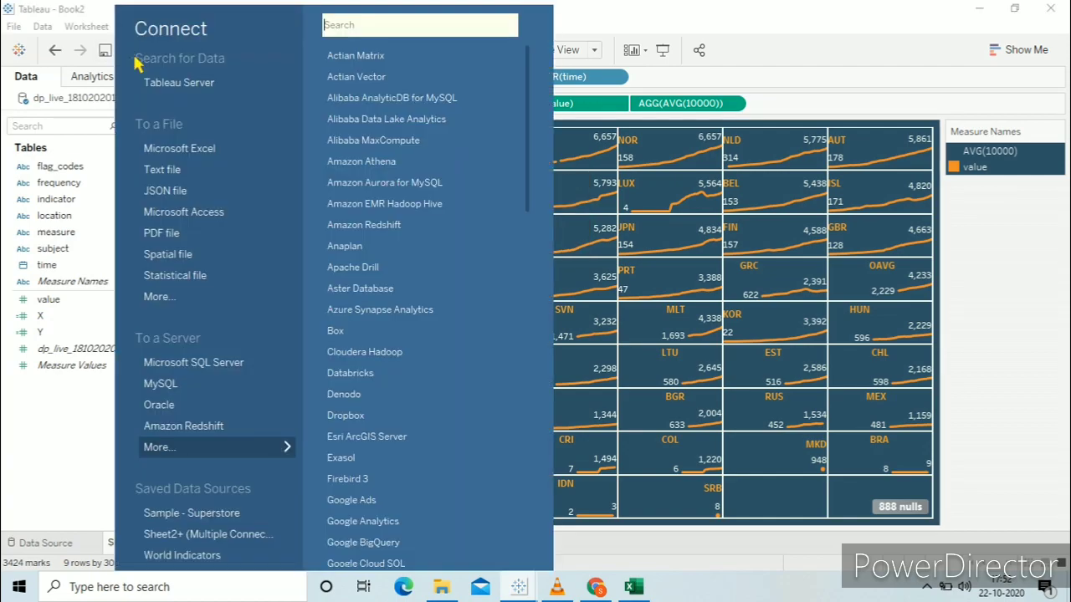
{"action": "left_click", "coordinate": [192, 158]}
{"action": "double_click", "coordinate": [234, 139]}
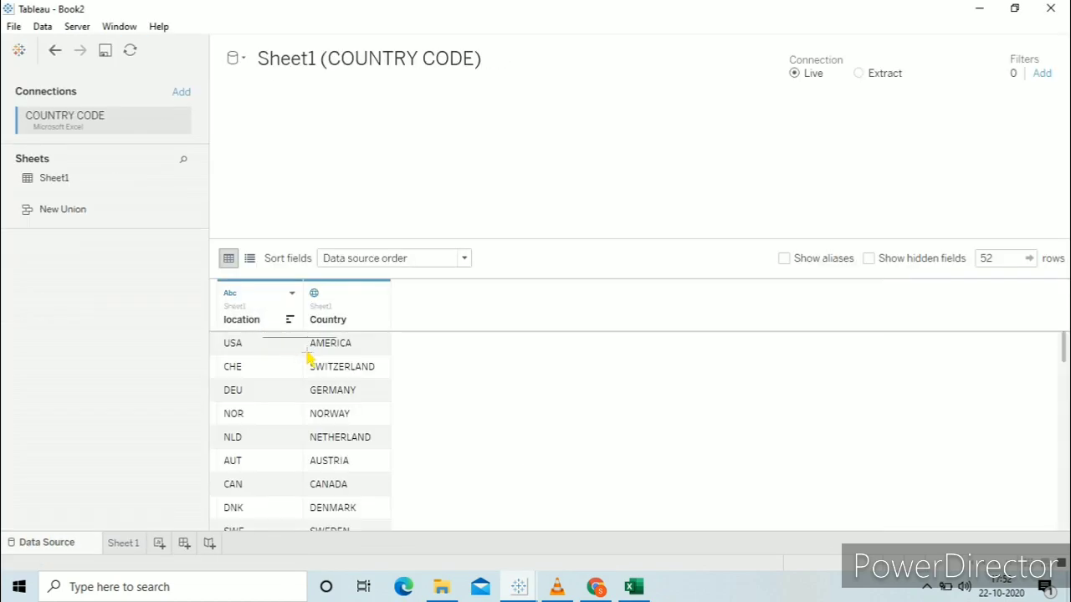
{"action": "scroll", "coordinate": [263, 363], "scroll_direction": "down", "scroll_amount": 10}
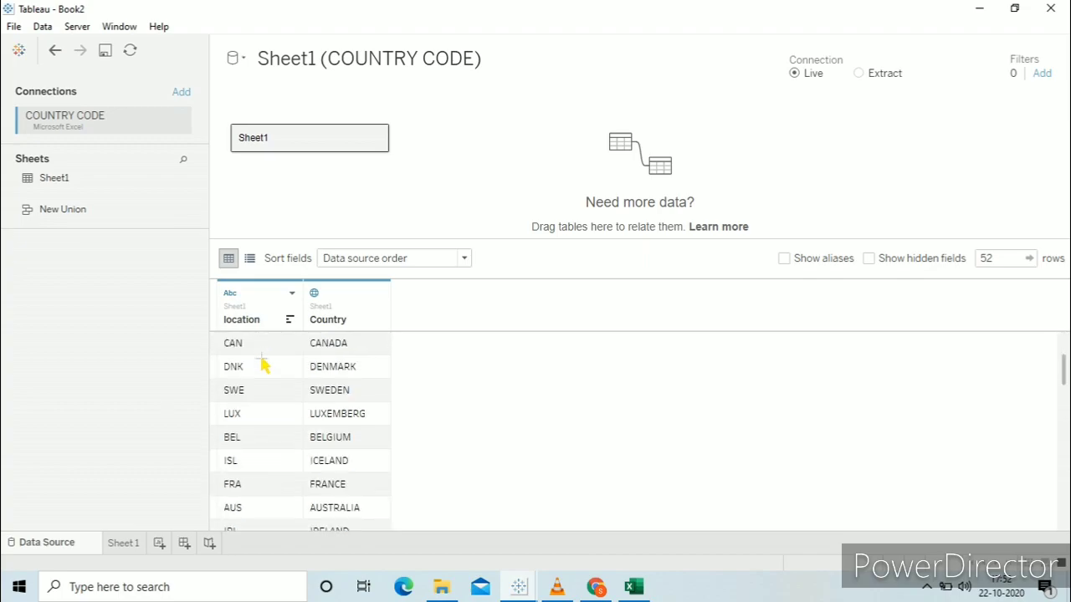
{"action": "scroll", "coordinate": [279, 414], "scroll_direction": "down", "scroll_amount": 3}
{"action": "scroll", "coordinate": [276, 416], "scroll_direction": "up", "scroll_amount": 6}
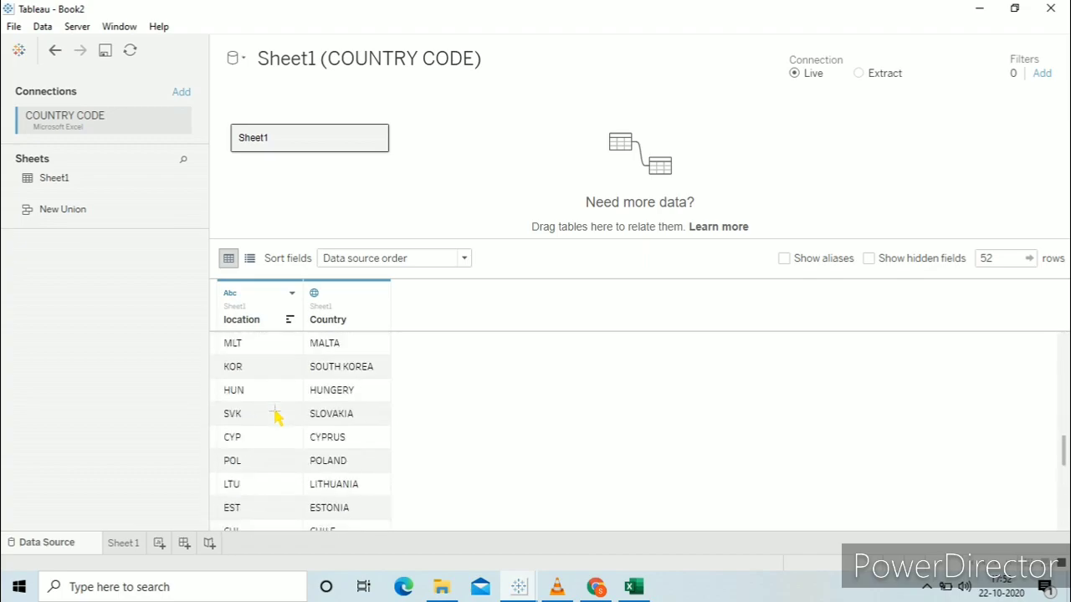
{"action": "scroll", "coordinate": [277, 416], "scroll_direction": "up", "scroll_amount": 1}
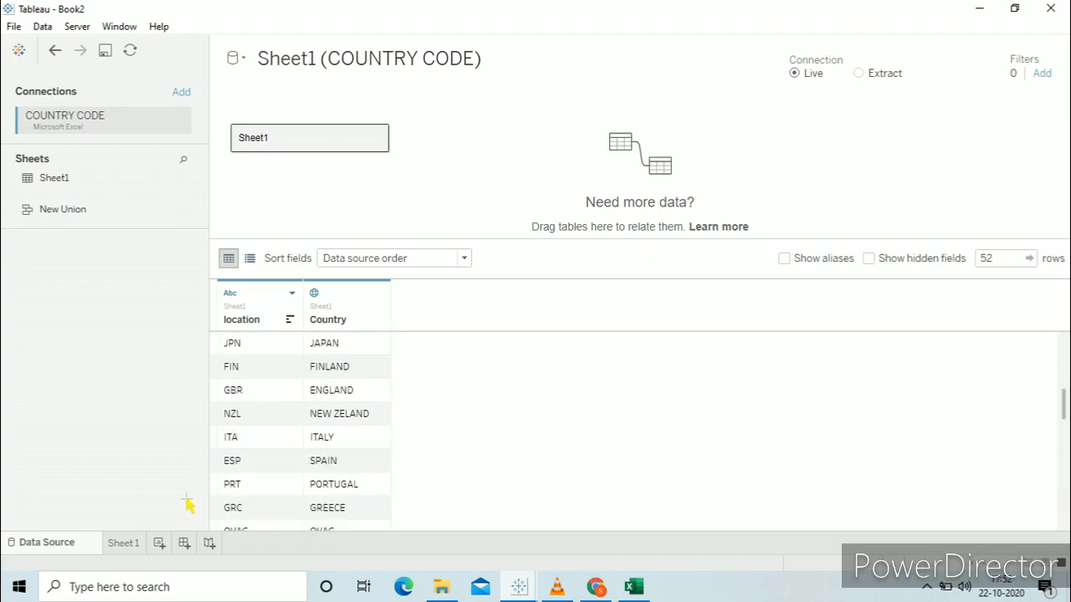
{"action": "left_click", "coordinate": [138, 546]}
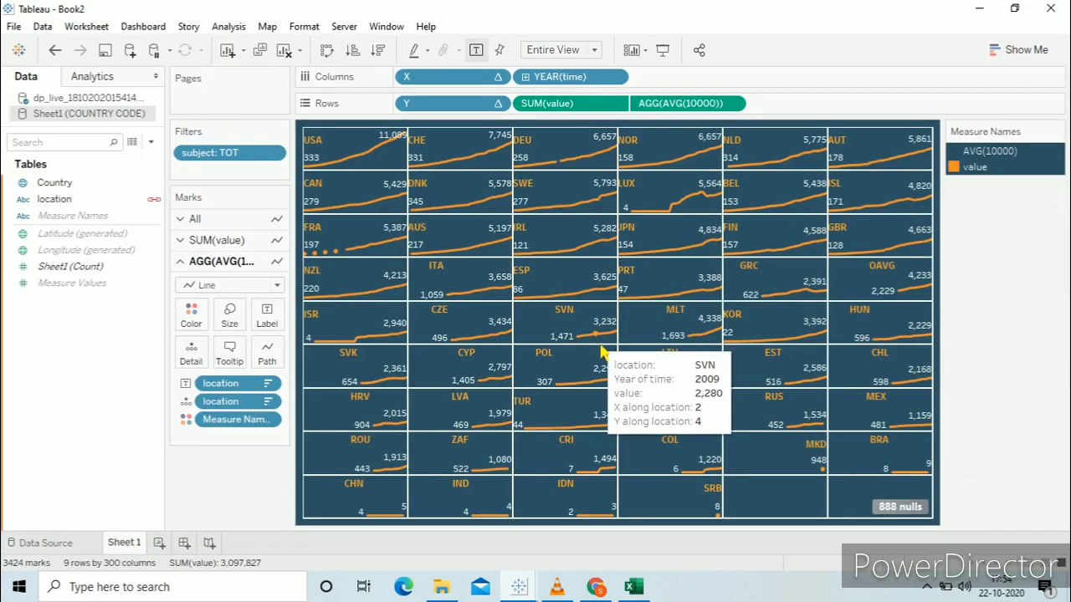
Step: Add Country from the COUNTRY CODE source and value from the dp_live source to the tooltip of all marks
{"action": "left_click", "coordinate": [209, 220]}
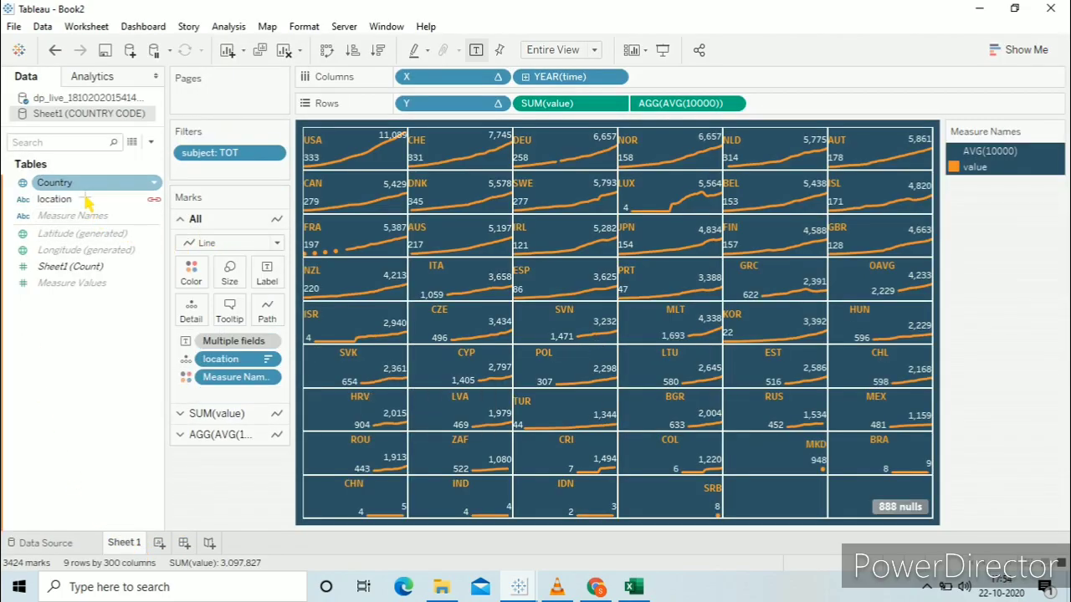
{"action": "left_click_drag", "start_coordinate": [54, 182], "coordinate": [238, 314]}
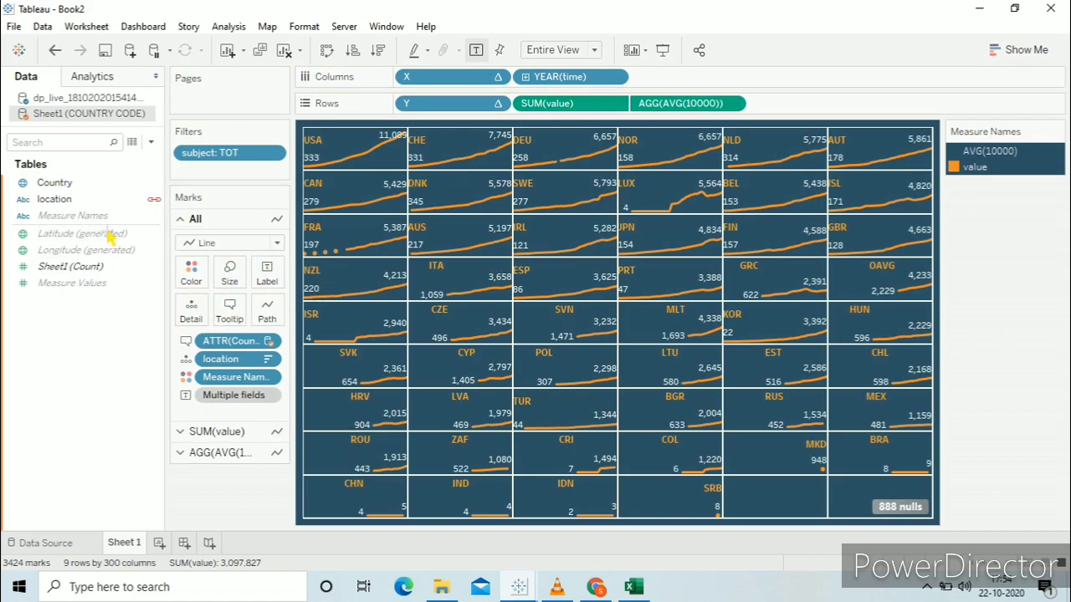
{"action": "left_click", "coordinate": [71, 98]}
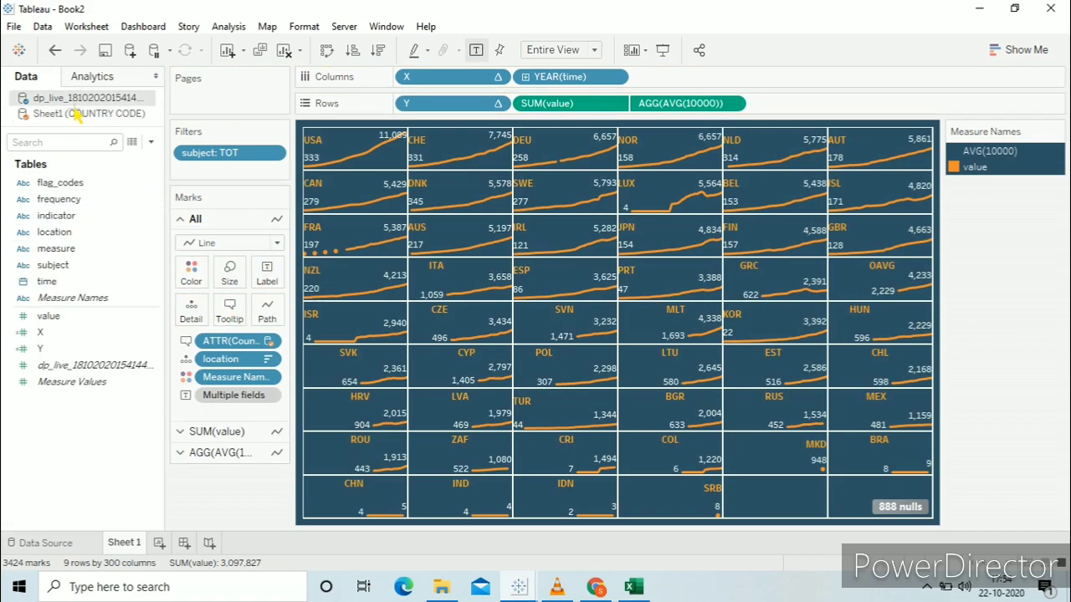
{"action": "left_click", "coordinate": [71, 351]}
{"action": "left_click_drag", "start_coordinate": [48, 316], "coordinate": [243, 320]}
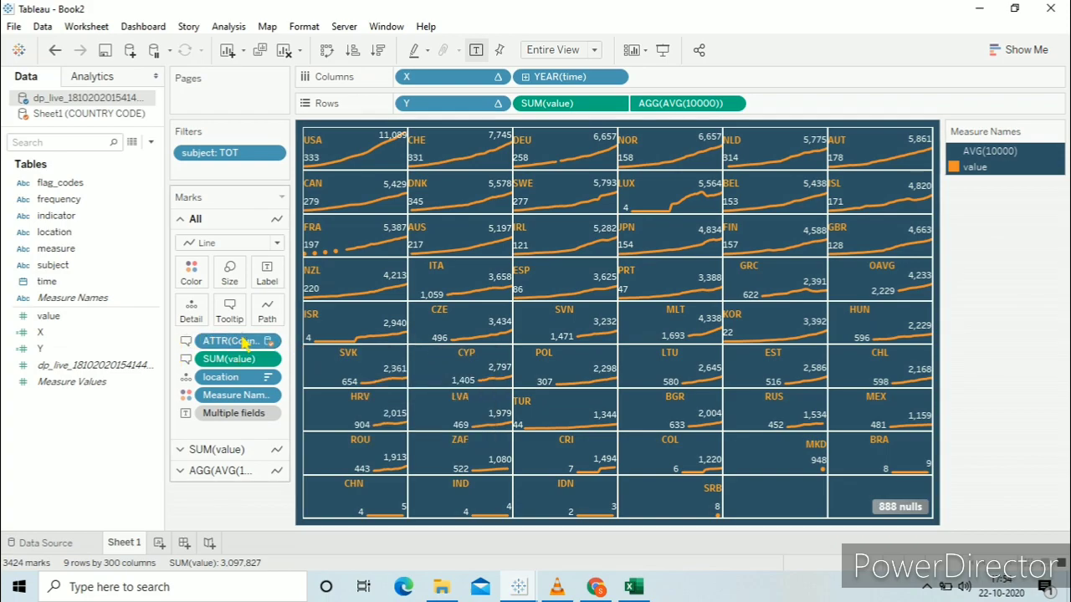
Step: Begin the tooltip for all marks with a new bold line reading "In <YEAR(time)>,", moving the year field out of its original line
{"action": "left_click", "coordinate": [229, 309]}
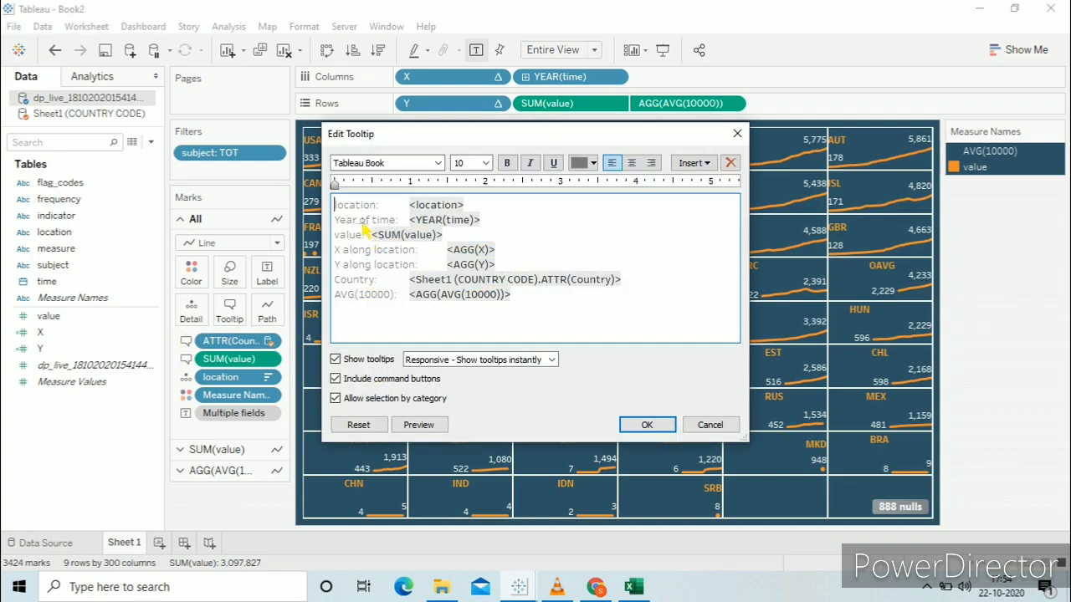
{"action": "key", "text": "Return"}
{"action": "key", "text": "ctrl+b"}
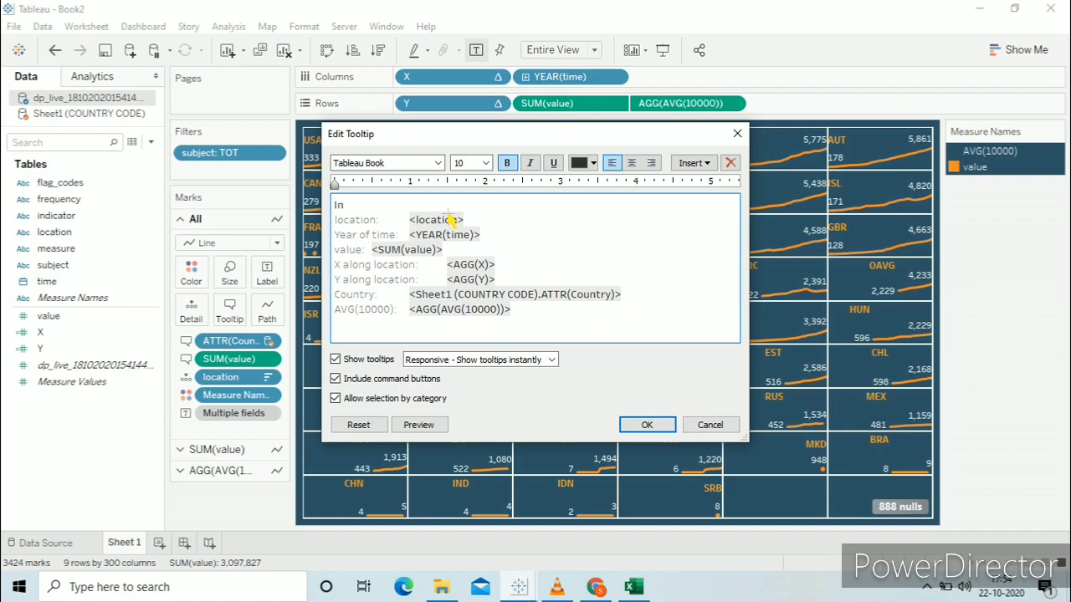
{"action": "left_click_drag", "start_coordinate": [481, 237], "coordinate": [412, 240]}
{"action": "key", "text": "ctrl+c"}
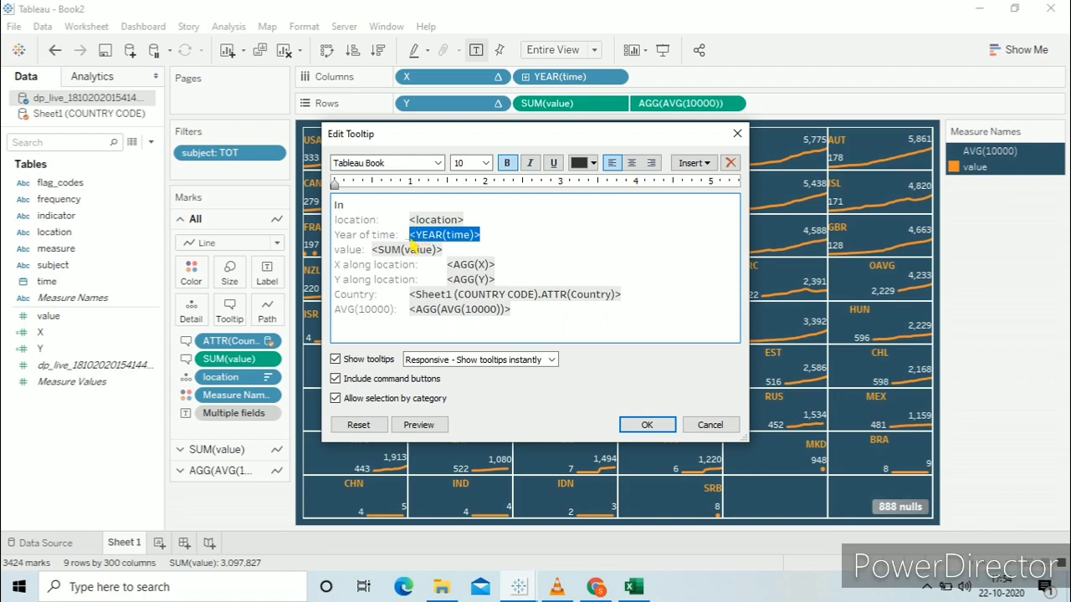
{"action": "key", "text": "Delete"}
{"action": "left_click", "coordinate": [374, 210]}
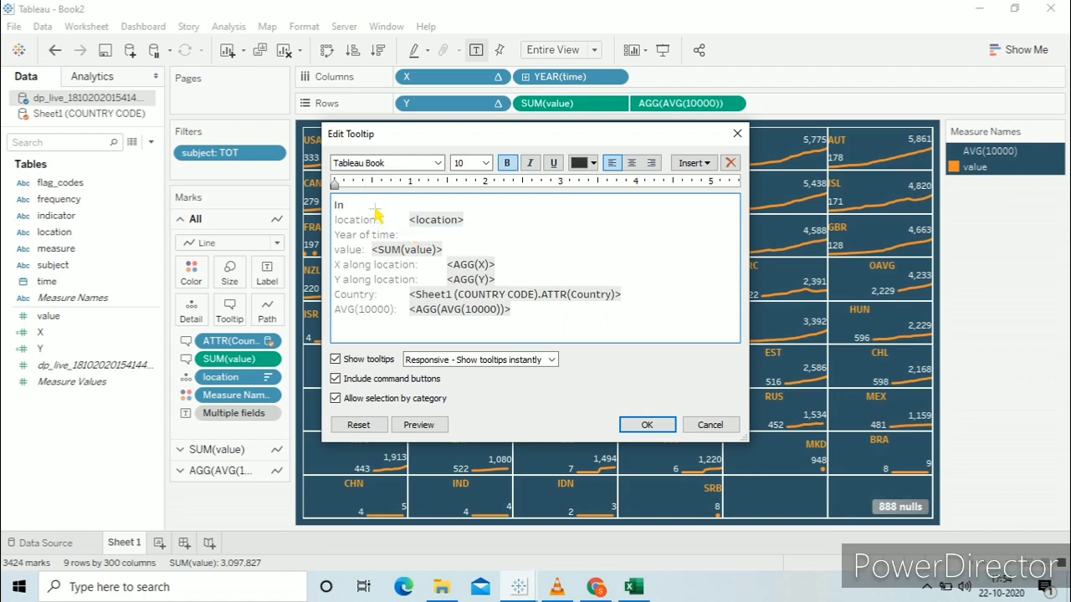
{"action": "key", "text": "ctrl+v"}
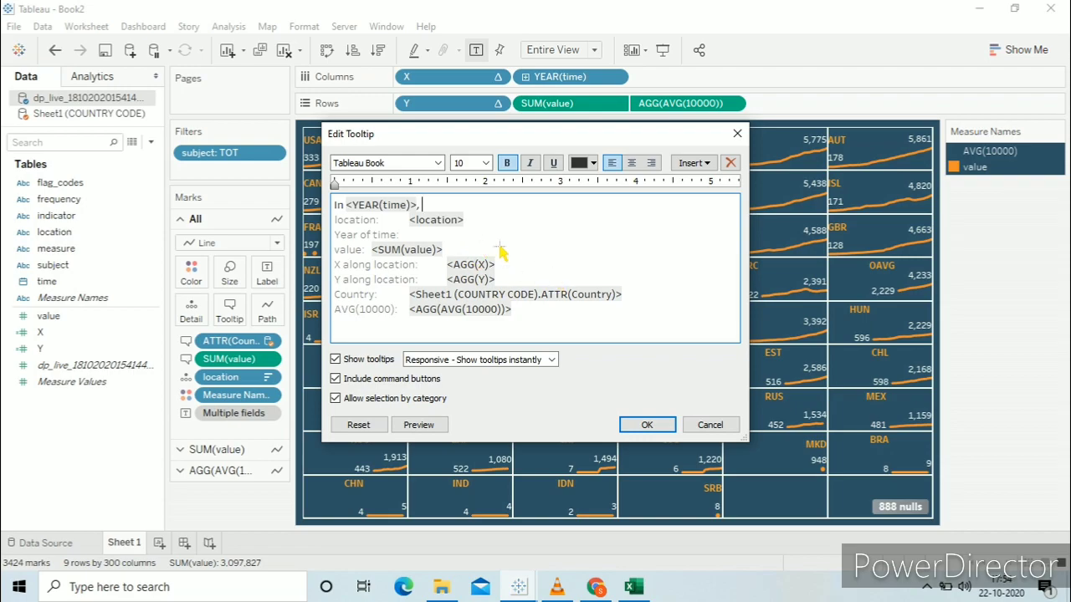
Step: Move the Country field into the tooltip's first line after the year, leaving no trailing word "spent"
{"action": "left_click_drag", "start_coordinate": [633, 297], "coordinate": [411, 311]}
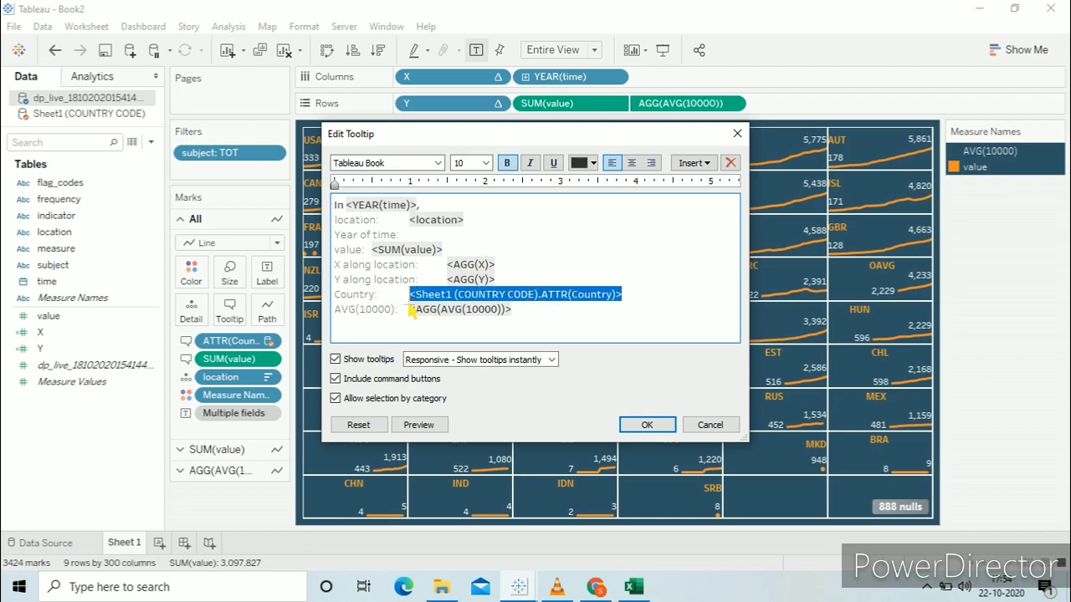
{"action": "key", "text": "ctrl+x"}
{"action": "left_click", "coordinate": [443, 208]}
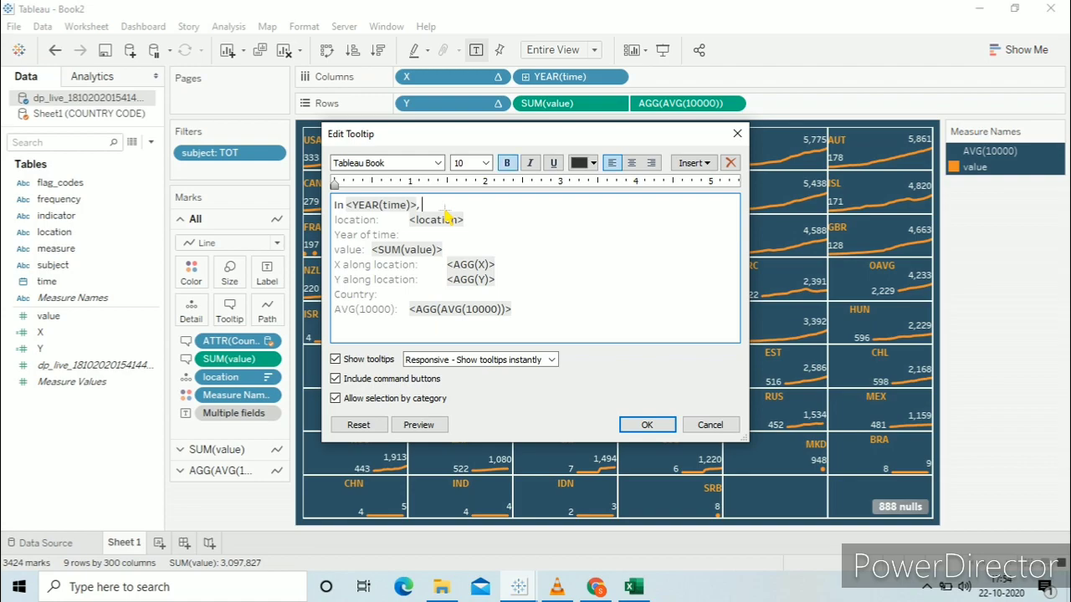
{"action": "key", "text": "ctrl+v"}
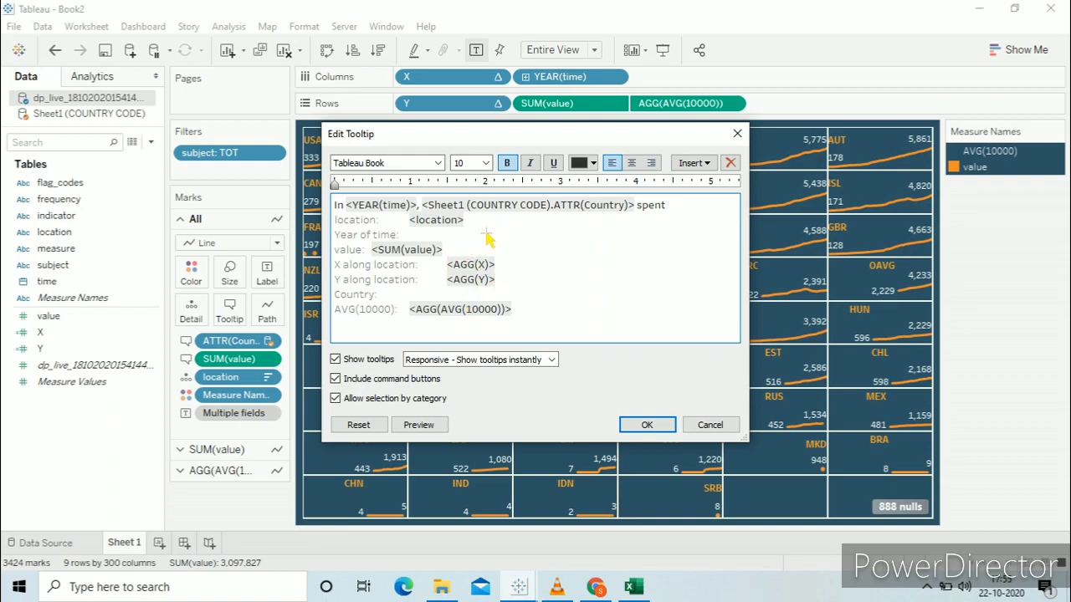
{"action": "left_click_drag", "start_coordinate": [678, 209], "coordinate": [645, 217]}
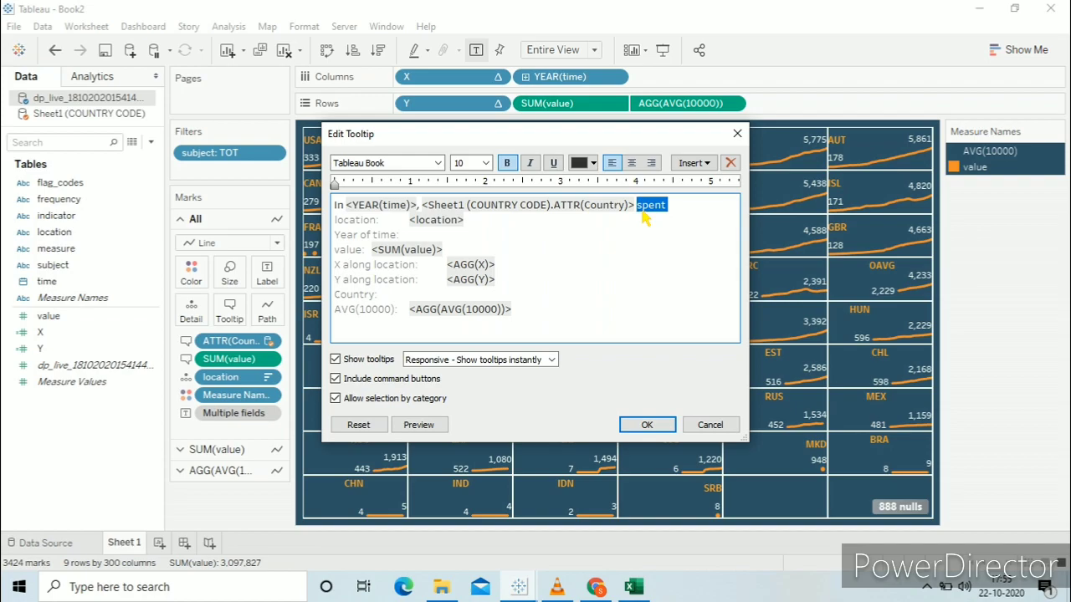
{"action": "key", "text": "BackSpace"}
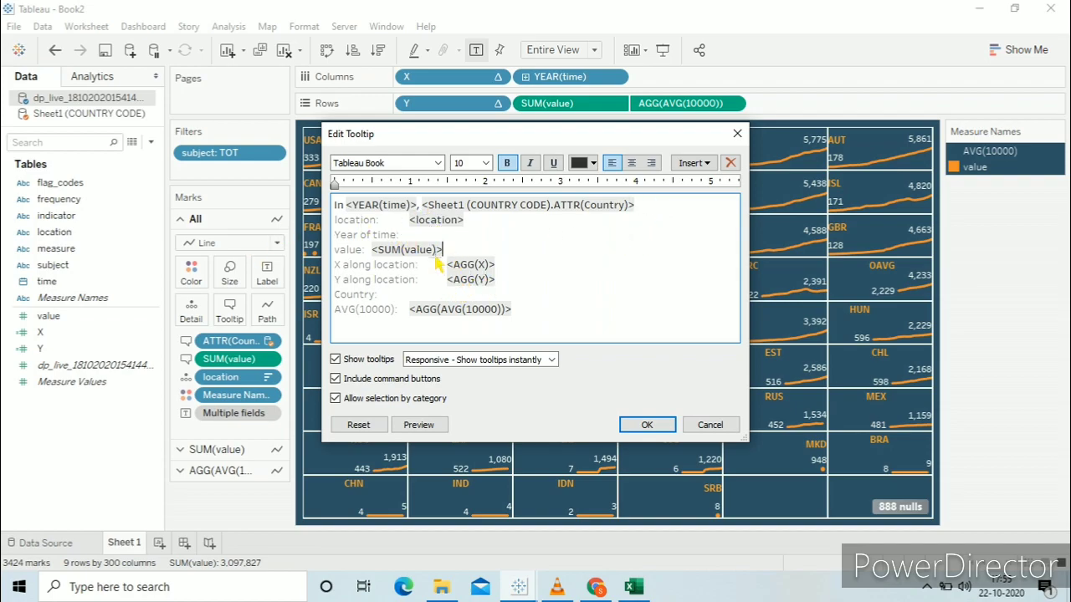
Step: Move SUM(value) in front of the Country field in the tooltip sentence and follow it with "$ were spent by"
{"action": "left_click_drag", "start_coordinate": [443, 251], "coordinate": [371, 251]}
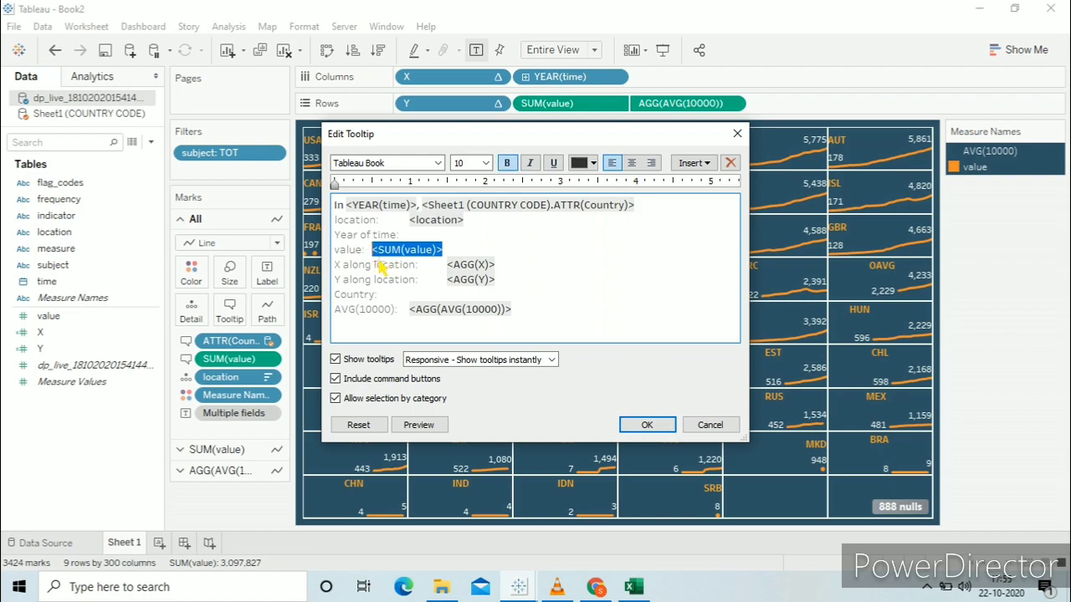
{"action": "key", "text": "ctrl+x"}
{"action": "left_click", "coordinate": [425, 208]}
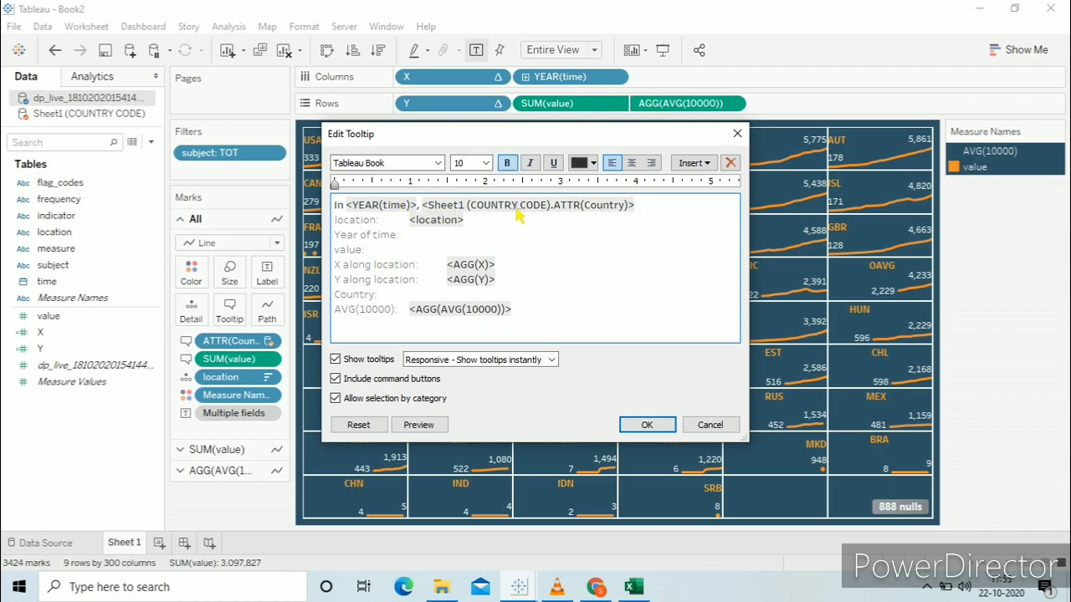
{"action": "key", "text": "ctrl+v"}
{"action": "type", "text": "$ we"}
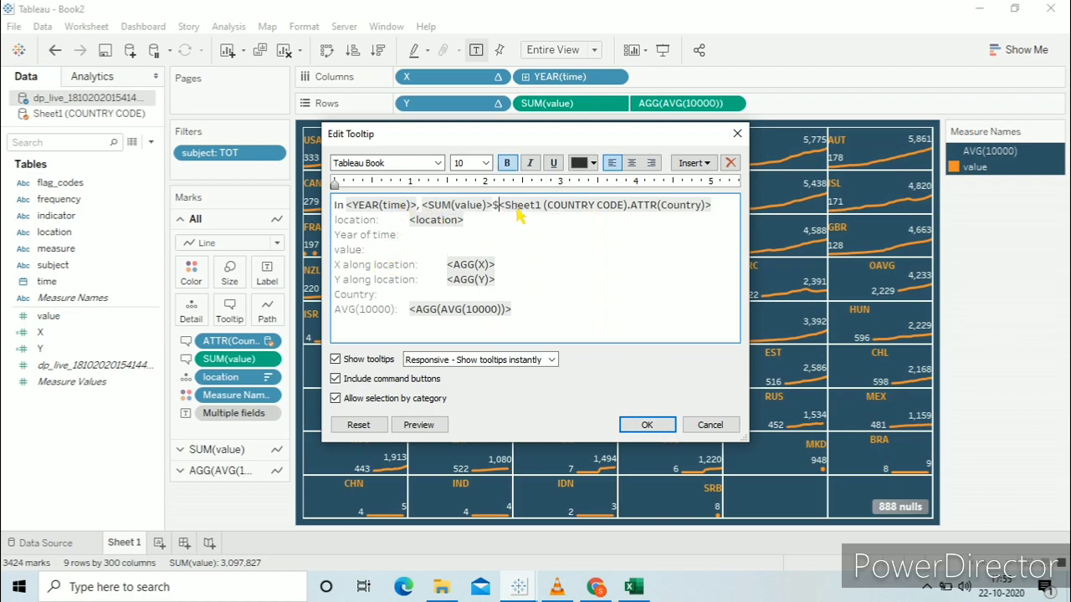
{"action": "type", "text": "re spen"}
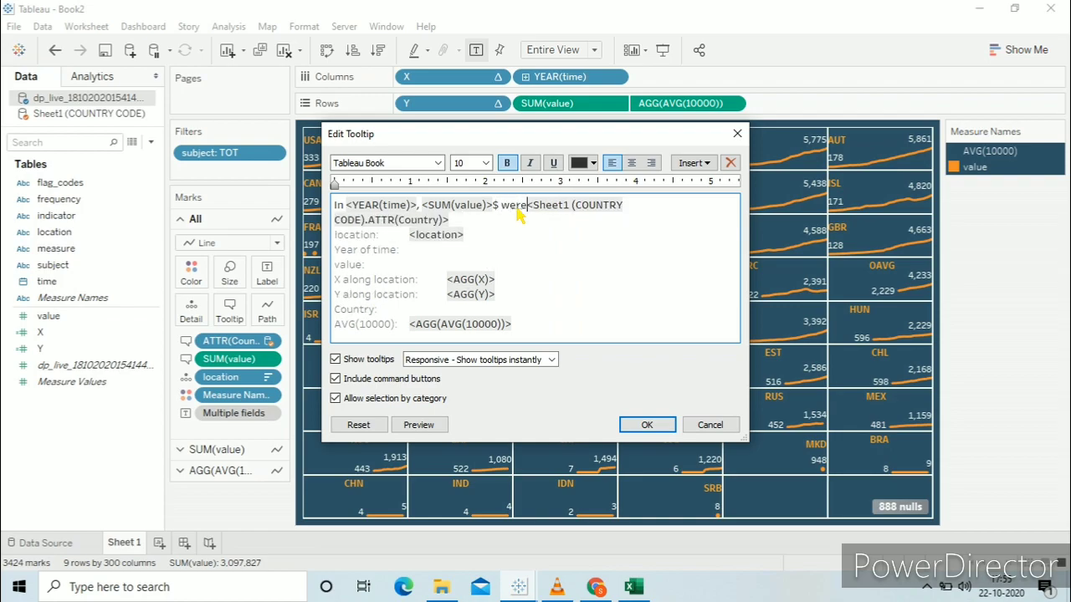
{"action": "type", "text": "t by"}
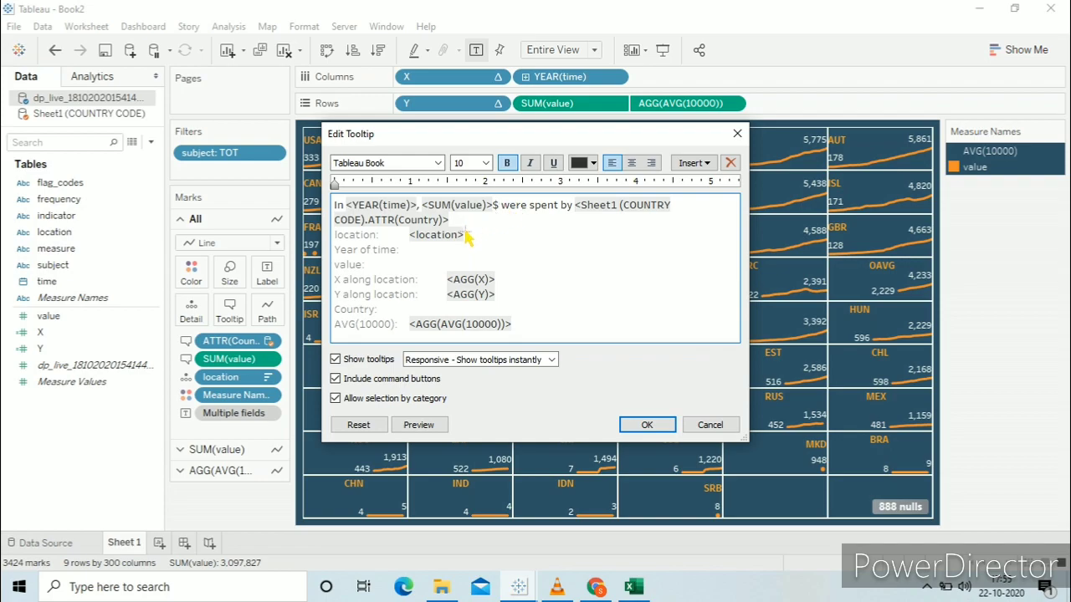
Step: Delete the leftover default lines below the tooltip sentence and set the remaining text to size 11
{"action": "left_click_drag", "start_coordinate": [512, 325], "coordinate": [345, 248]}
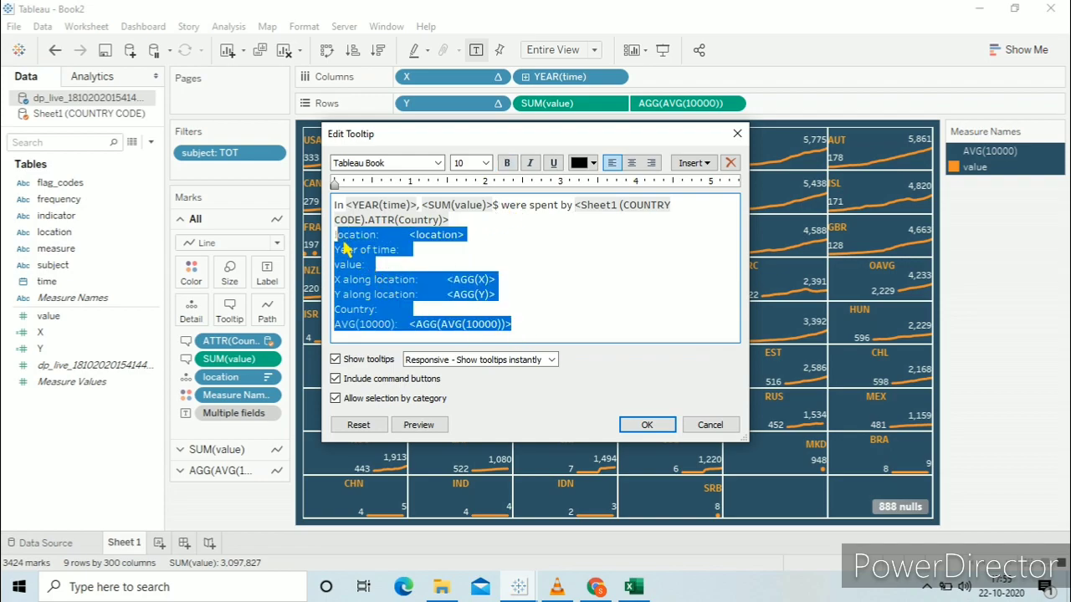
{"action": "key", "text": "Delete"}
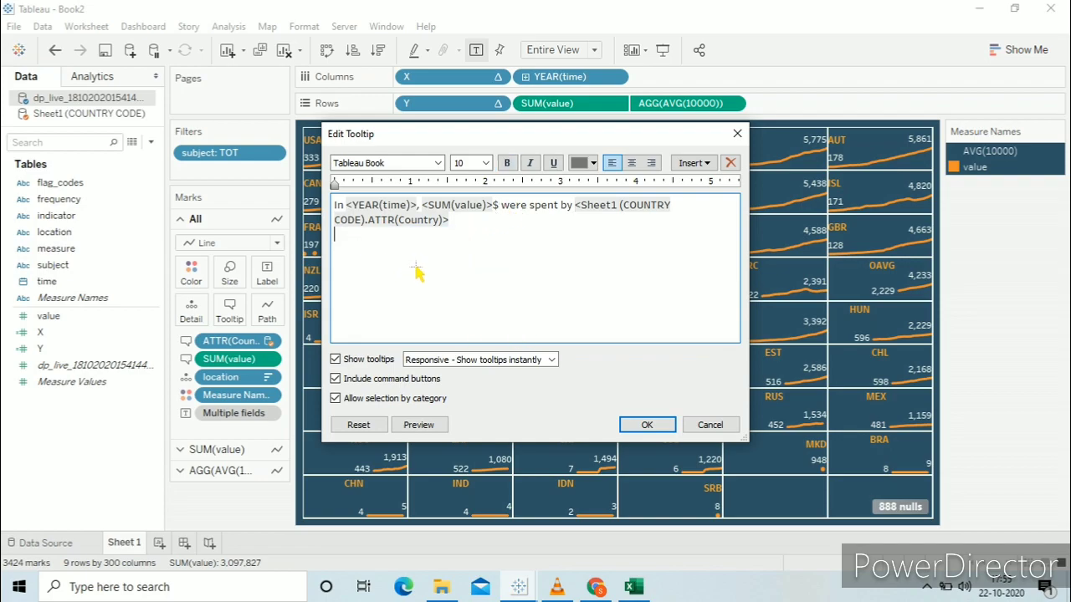
{"action": "key", "text": "ctrl+a"}
{"action": "left_click", "coordinate": [485, 162]}
{"action": "left_click", "coordinate": [494, 206]}
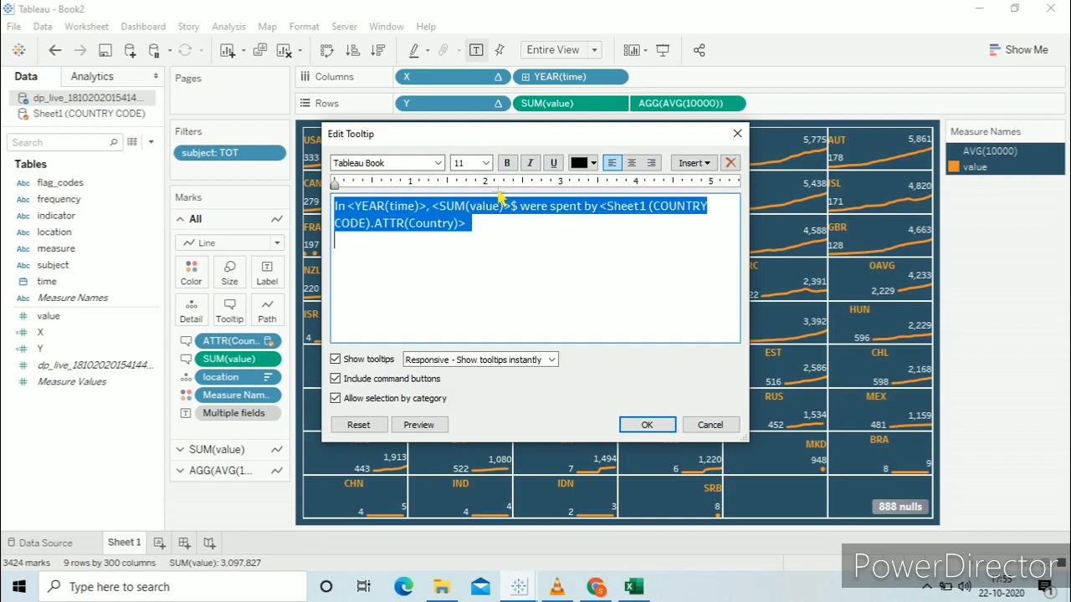
Step: Centre-align the tooltip sentence and apply bold to the Country field and the SUM(value)$ part
{"action": "left_click", "coordinate": [632, 163]}
{"action": "left_click", "coordinate": [571, 274]}
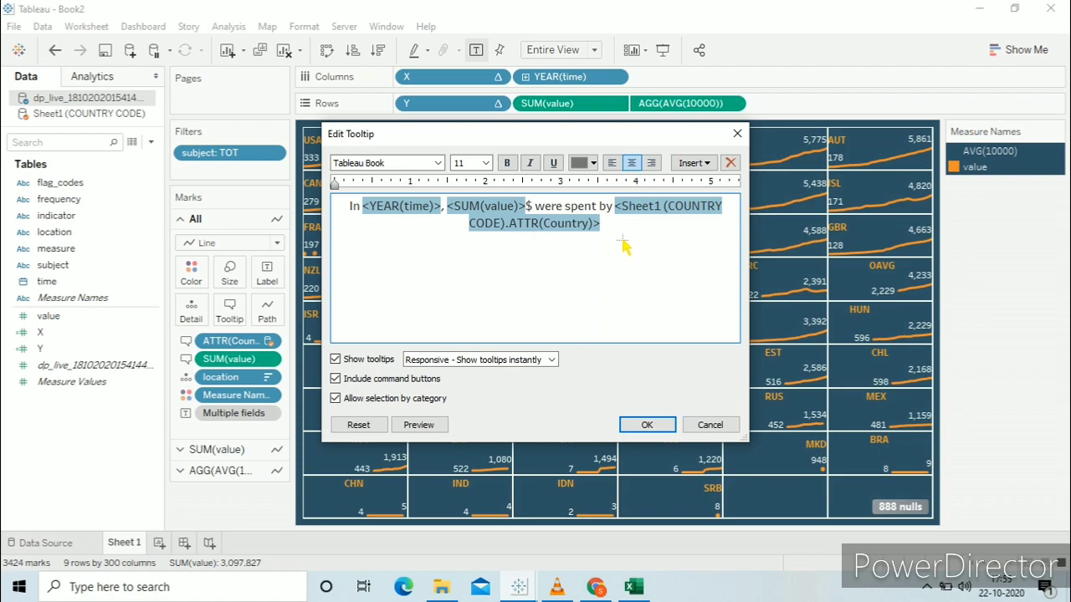
{"action": "left_click", "coordinate": [619, 224]}
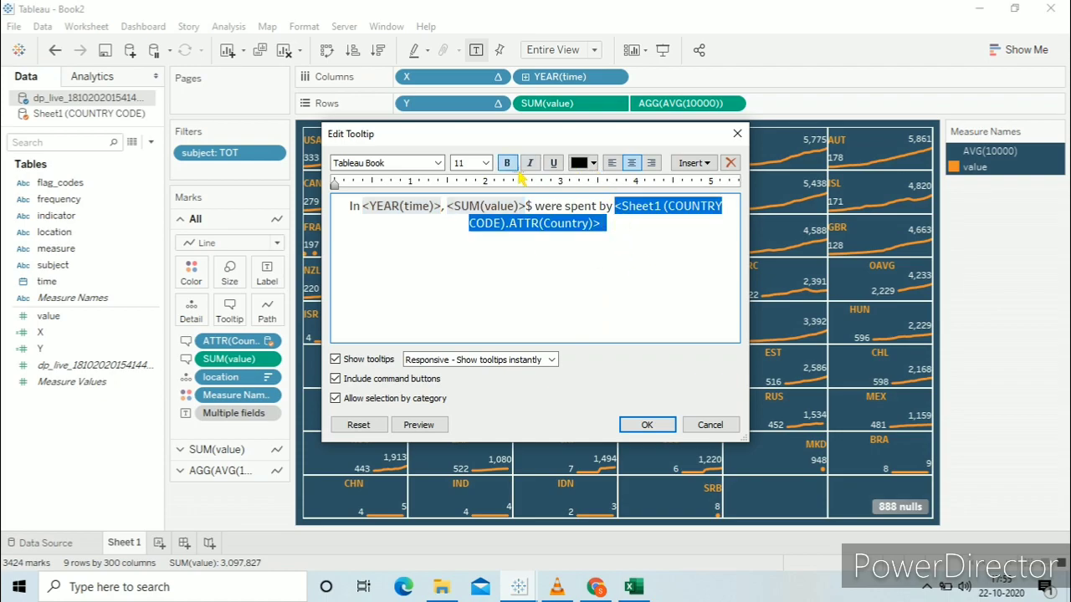
{"action": "left_click_drag", "start_coordinate": [533, 210], "coordinate": [454, 216]}
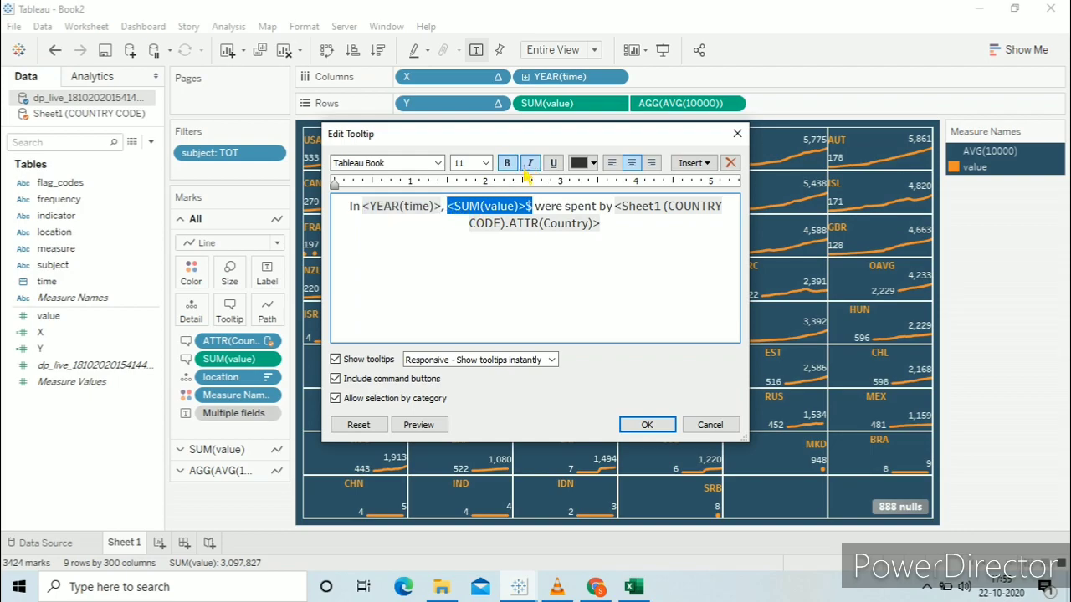
{"action": "left_click", "coordinate": [441, 231]}
{"action": "left_click", "coordinate": [506, 215]}
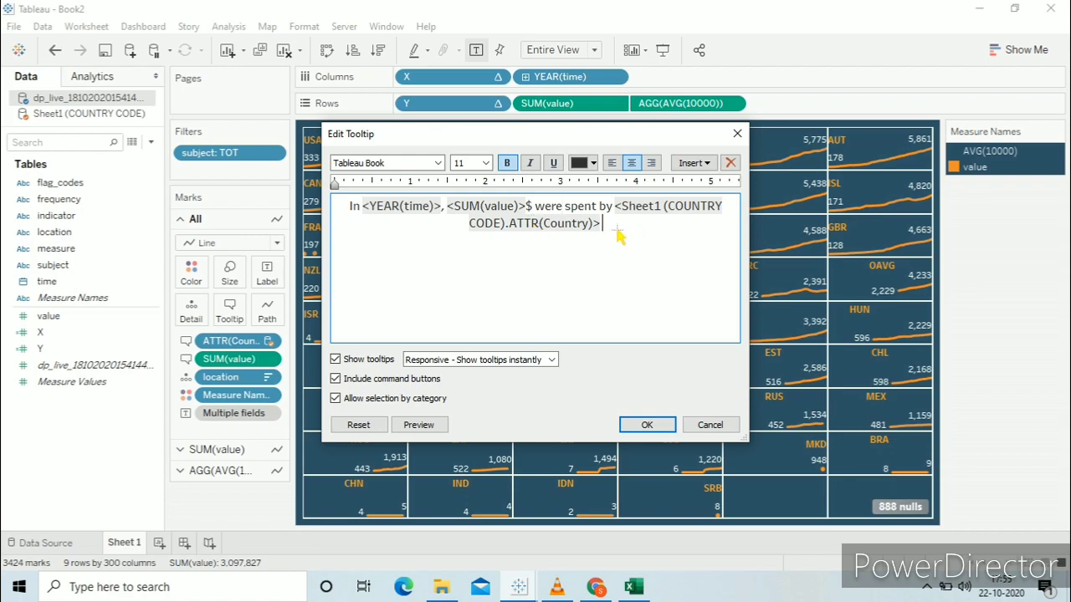
Step: Set the Country field in the tooltip to bold, toggle bold on the year field, and apply the tooltip
{"action": "key", "text": "ctrl+a"}
{"action": "left_click", "coordinate": [599, 255]}
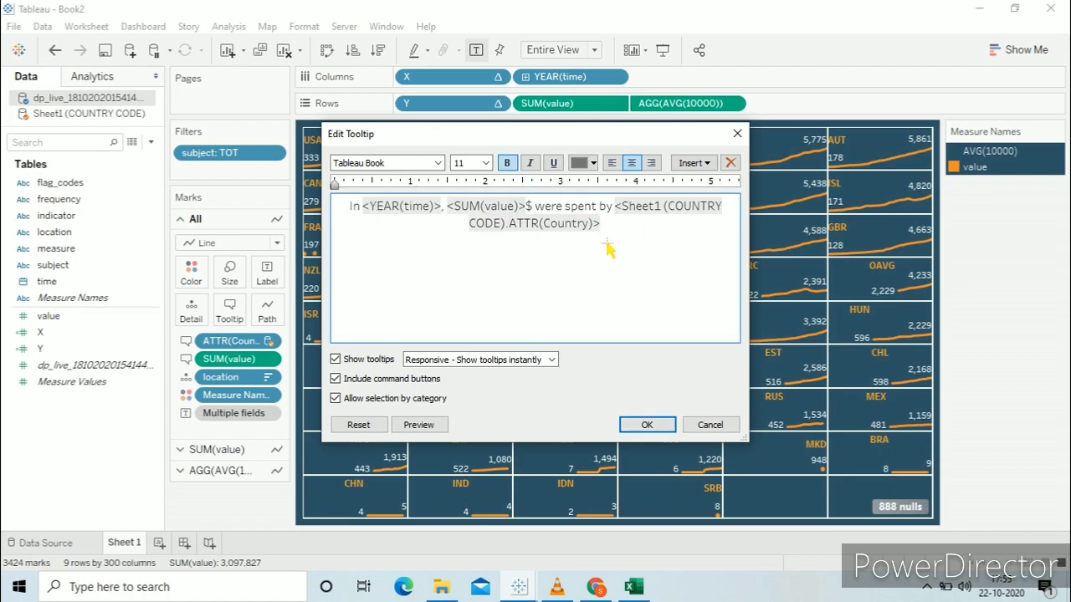
{"action": "left_click_drag", "start_coordinate": [612, 232], "coordinate": [472, 232]}
{"action": "left_click_drag", "start_coordinate": [621, 205], "coordinate": [629, 225]}
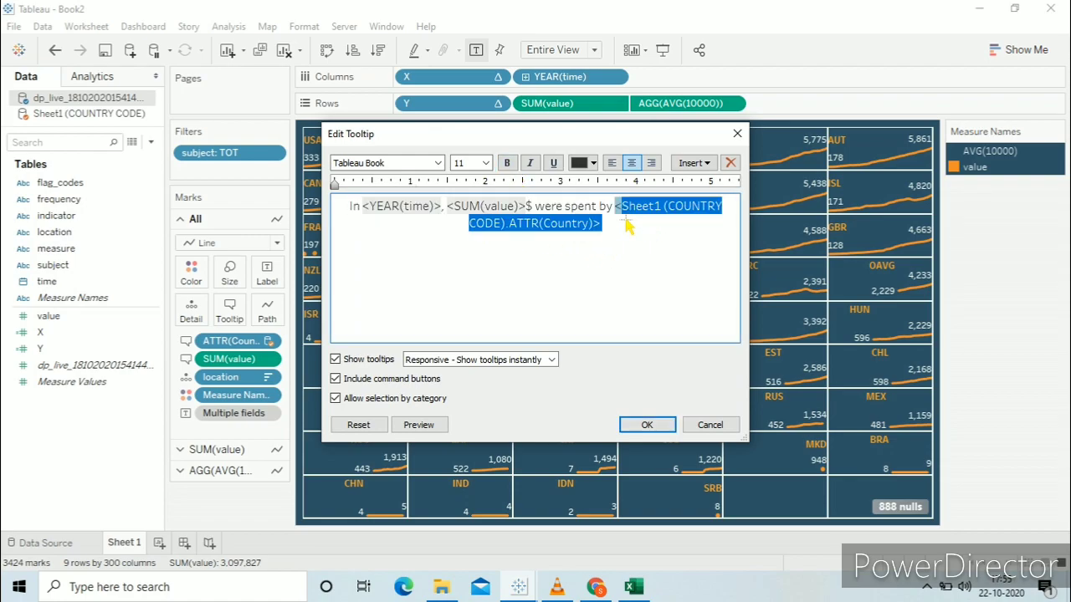
{"action": "left_click", "coordinate": [506, 163]}
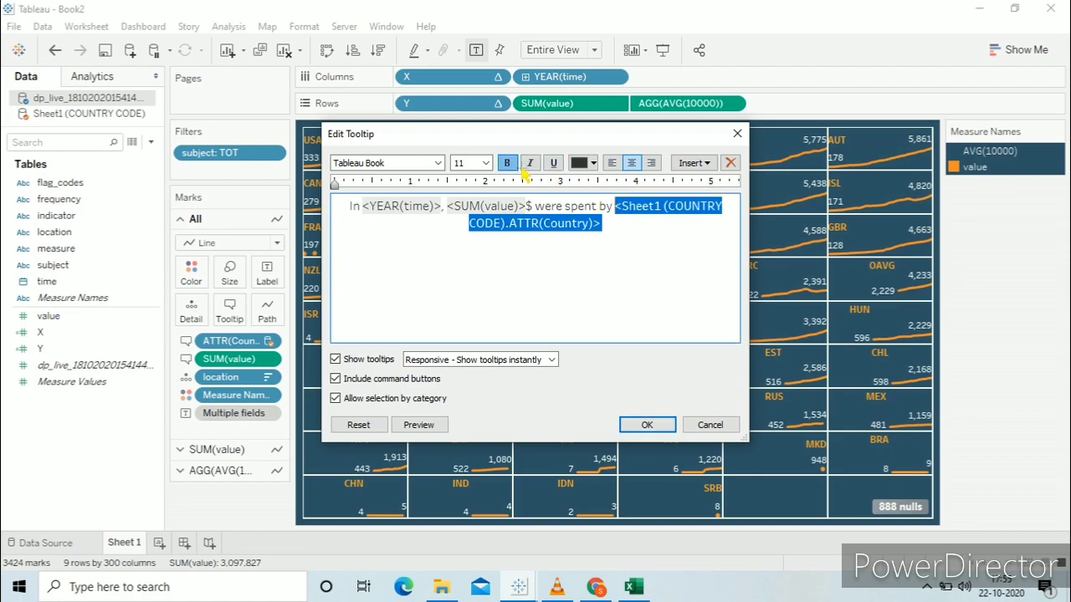
{"action": "left_click_drag", "start_coordinate": [534, 208], "coordinate": [383, 220]}
{"action": "left_click", "coordinate": [507, 162]}
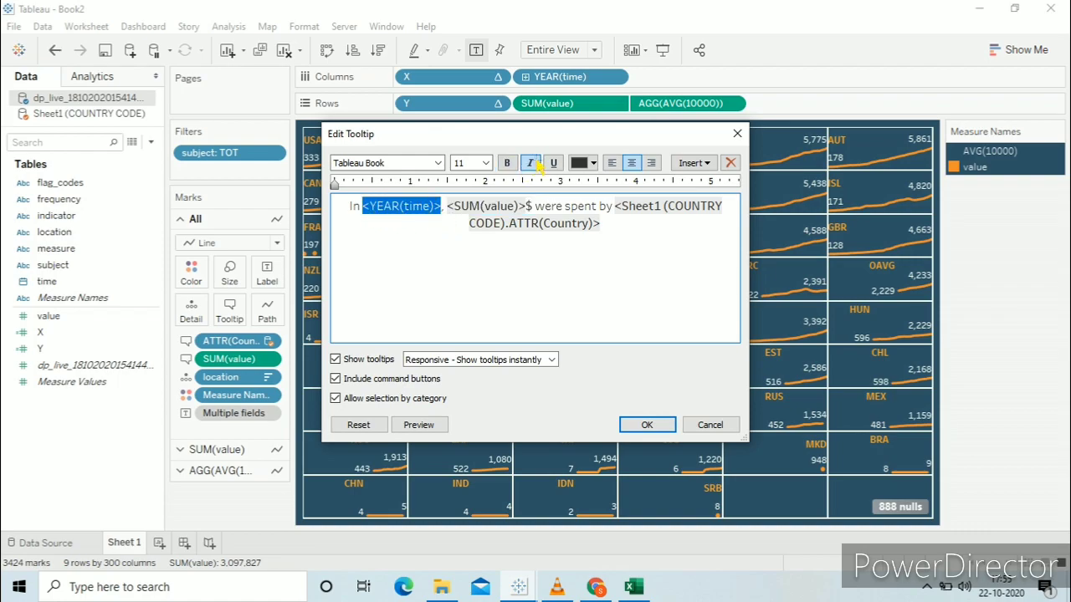
{"action": "left_click", "coordinate": [645, 425]}
Step: Rename the sheet as "Main Worksheet" and create a new dashboard
{"action": "mouse_move", "coordinate": [617, 346]}
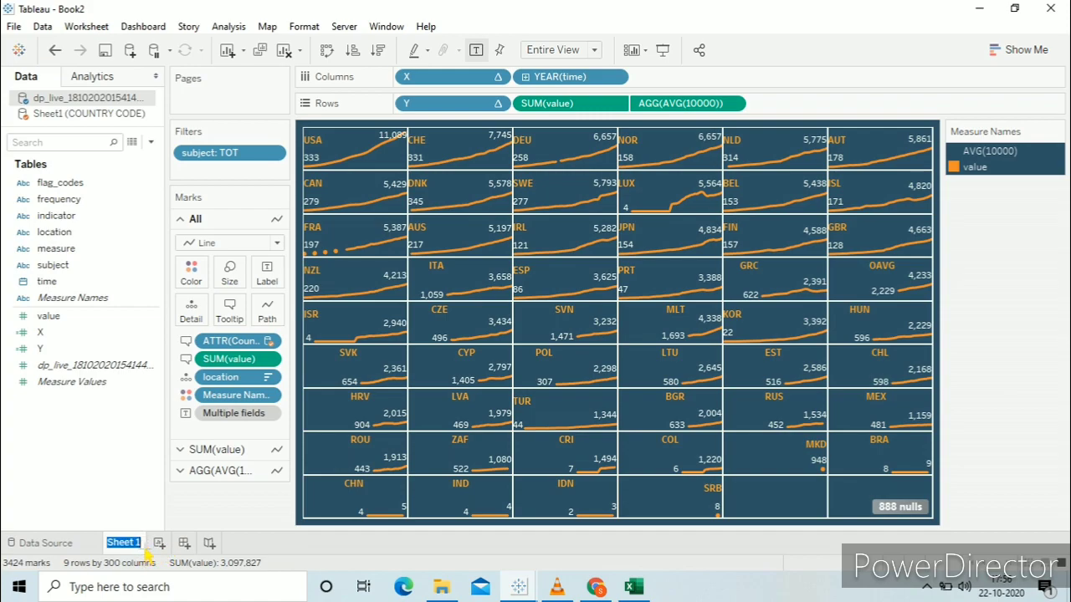
{"action": "type", "text": "Wo"}
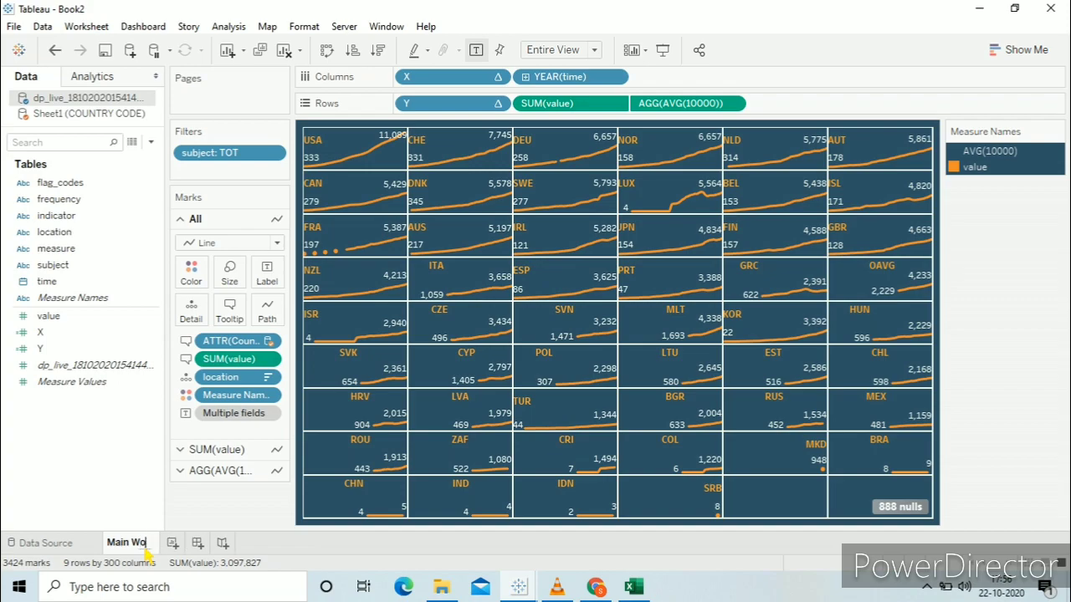
{"action": "type", "text": "rkshet"}
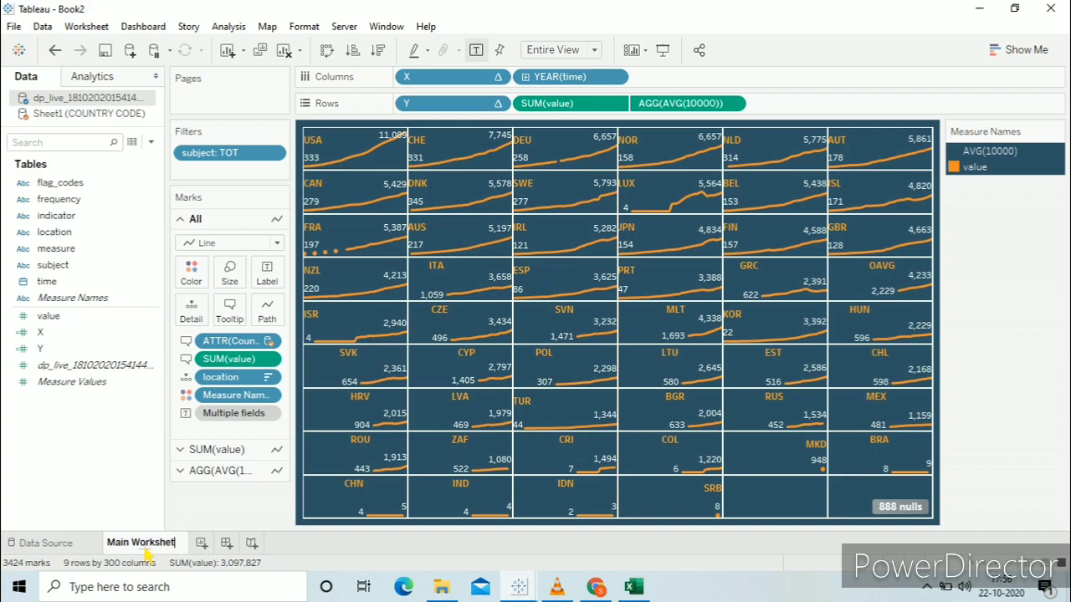
{"action": "type", "text": "t"}
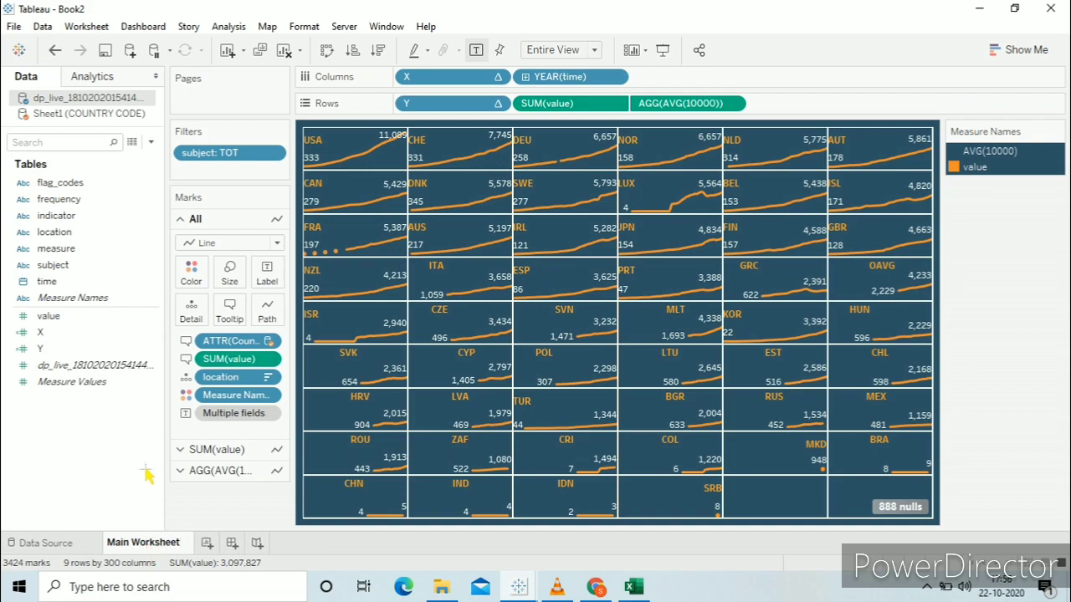
{"action": "key", "text": "Return"}
{"action": "left_click", "coordinate": [224, 544]}
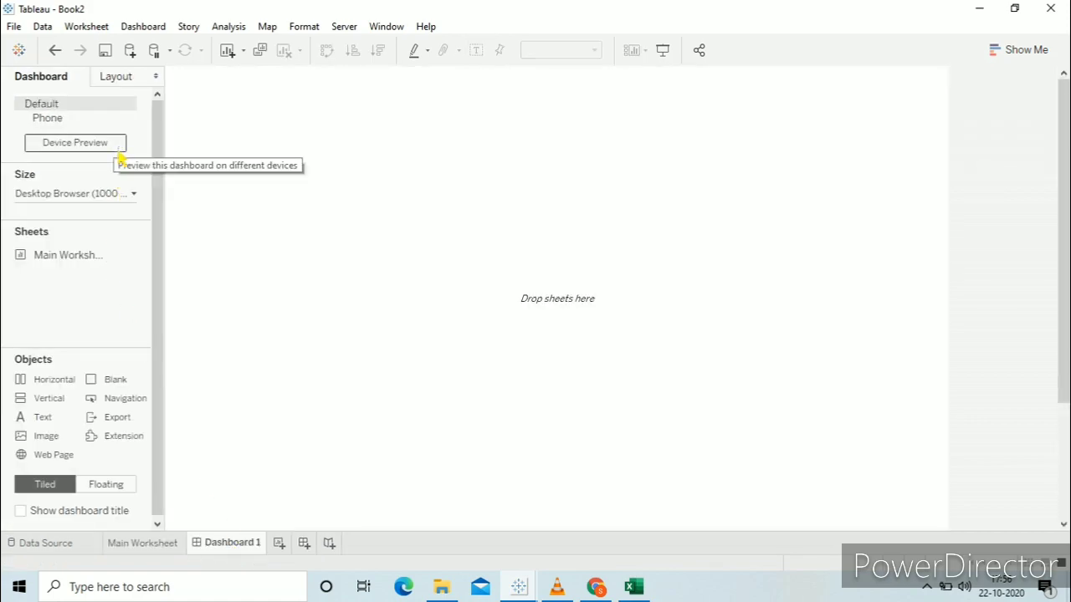
Step: Add a tiled image object to the dashboard using "Desktop - 1 (62)" from Downloads, with Fit Image enabled
{"action": "left_click_drag", "start_coordinate": [46, 435], "coordinate": [661, 443]}
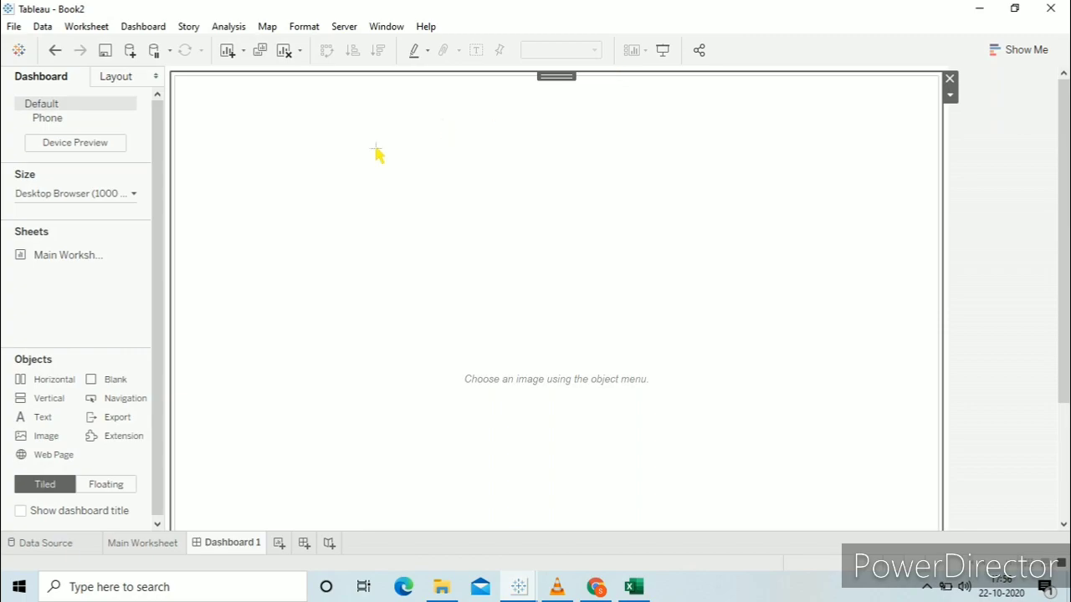
{"action": "left_click", "coordinate": [949, 78]}
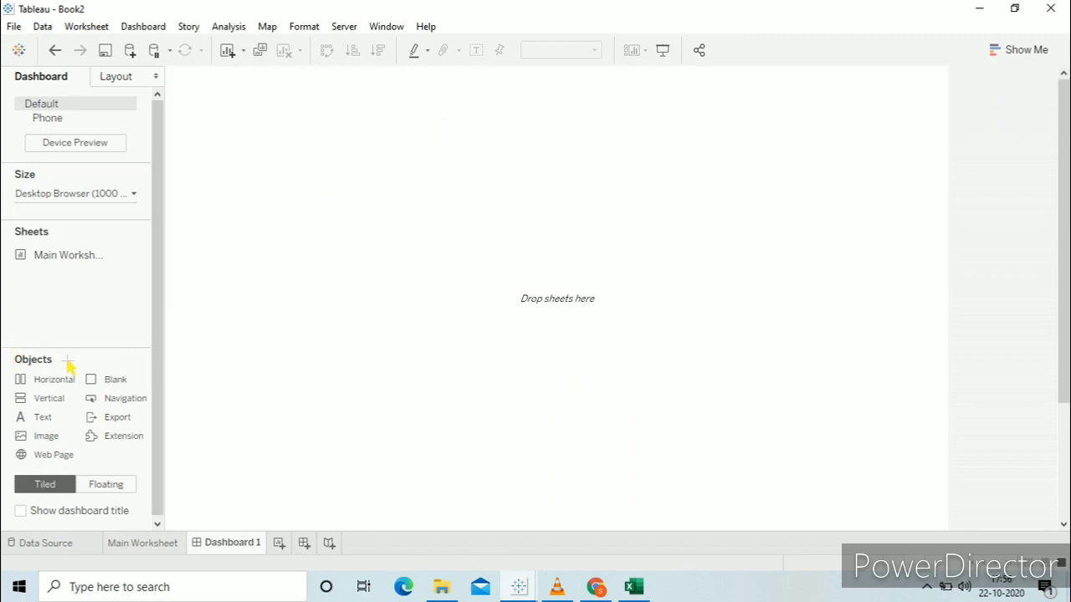
{"action": "left_click_drag", "start_coordinate": [44, 443], "coordinate": [454, 323]}
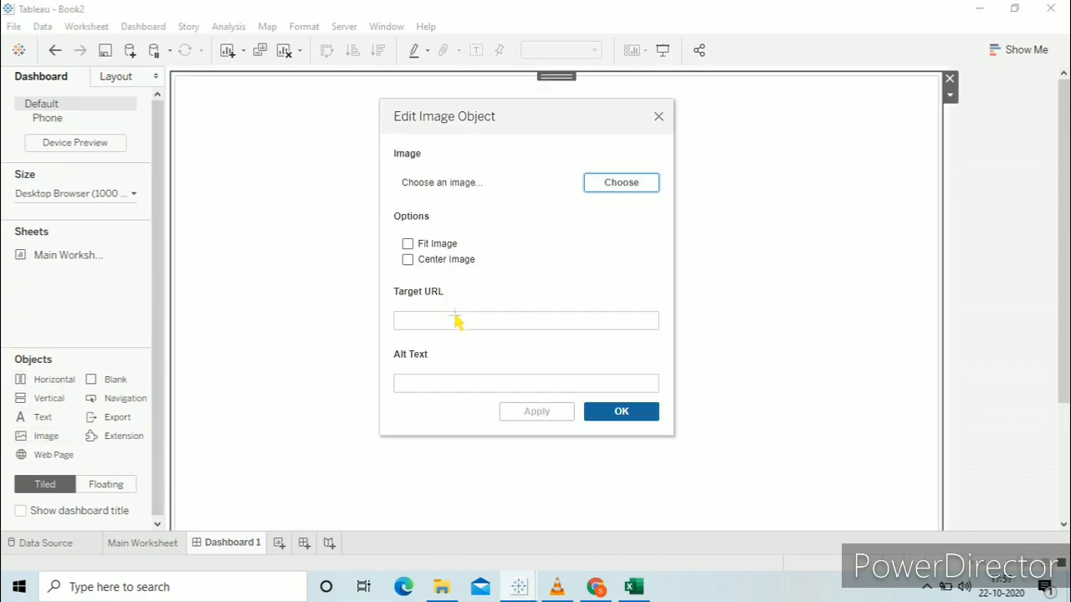
{"action": "left_click", "coordinate": [427, 244]}
{"action": "left_click", "coordinate": [428, 260]}
{"action": "left_click", "coordinate": [631, 186]}
{"action": "double_click", "coordinate": [640, 276]}
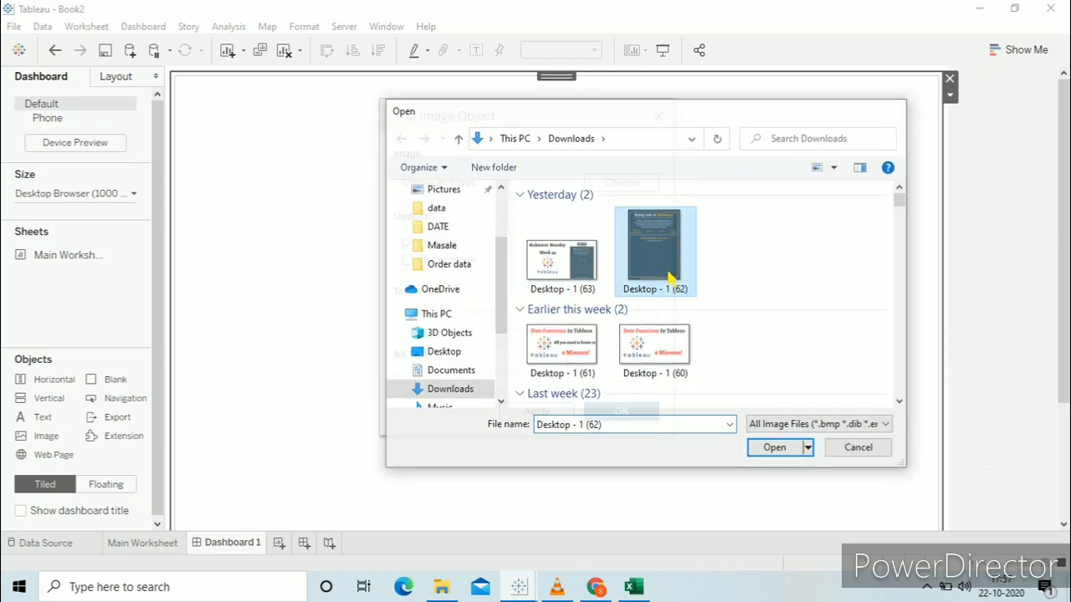
{"action": "left_click", "coordinate": [567, 413]}
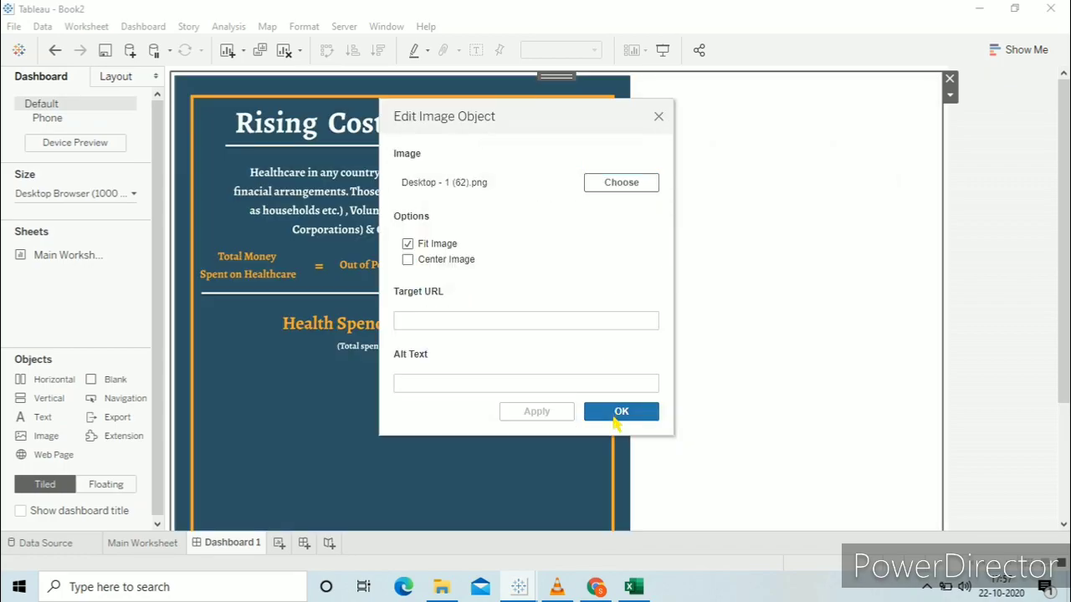
{"action": "left_click", "coordinate": [616, 413]}
Step: Set the dashboard to a fixed custom size of 1200 px wide by 1600 px high
{"action": "left_click", "coordinate": [82, 197]}
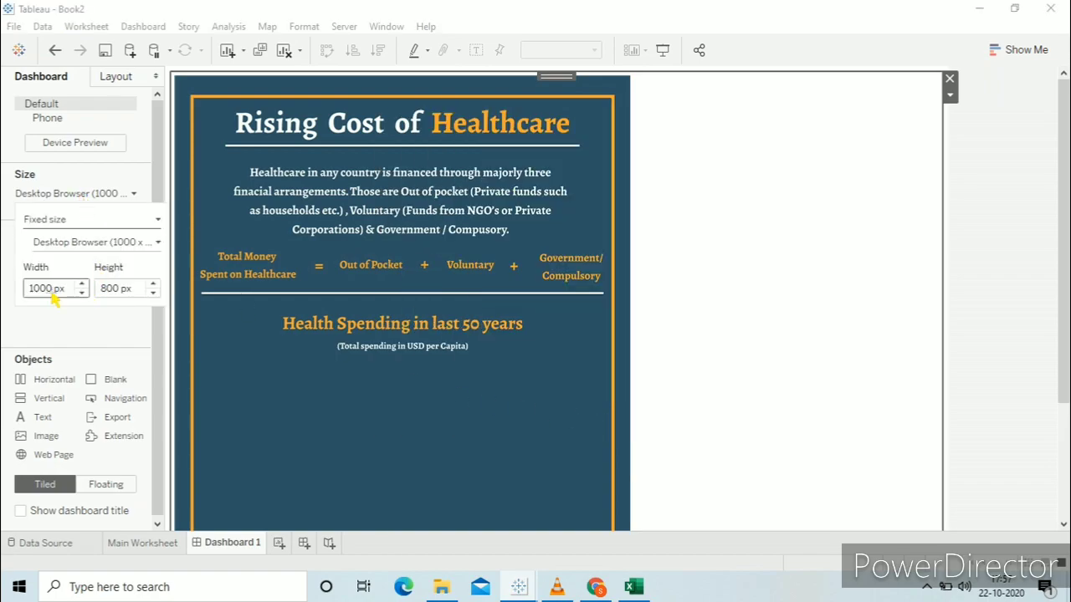
{"action": "type", "text": "2"}
{"action": "left_click", "coordinate": [120, 288]}
{"action": "key", "text": "BackSpace"}
{"action": "key", "text": "BackSpace"}
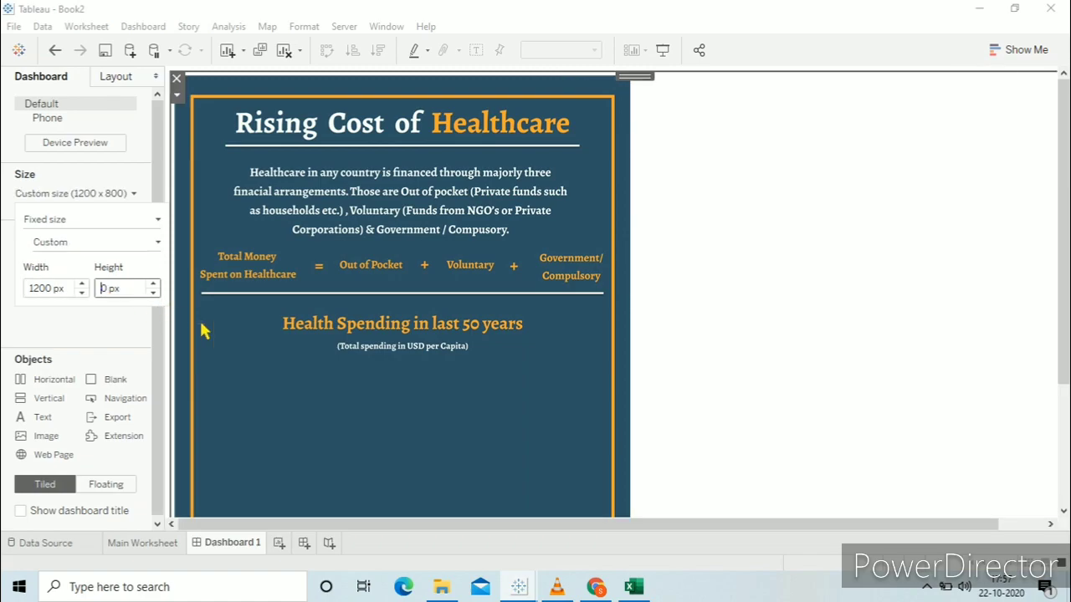
{"action": "type", "text": "160"}
{"action": "key", "text": "Return"}
{"action": "left_click", "coordinate": [84, 322]}
{"action": "scroll", "coordinate": [758, 233], "scroll_direction": "down", "scroll_amount": 1}
{"action": "scroll", "coordinate": [759, 232], "scroll_direction": "up", "scroll_amount": 1}
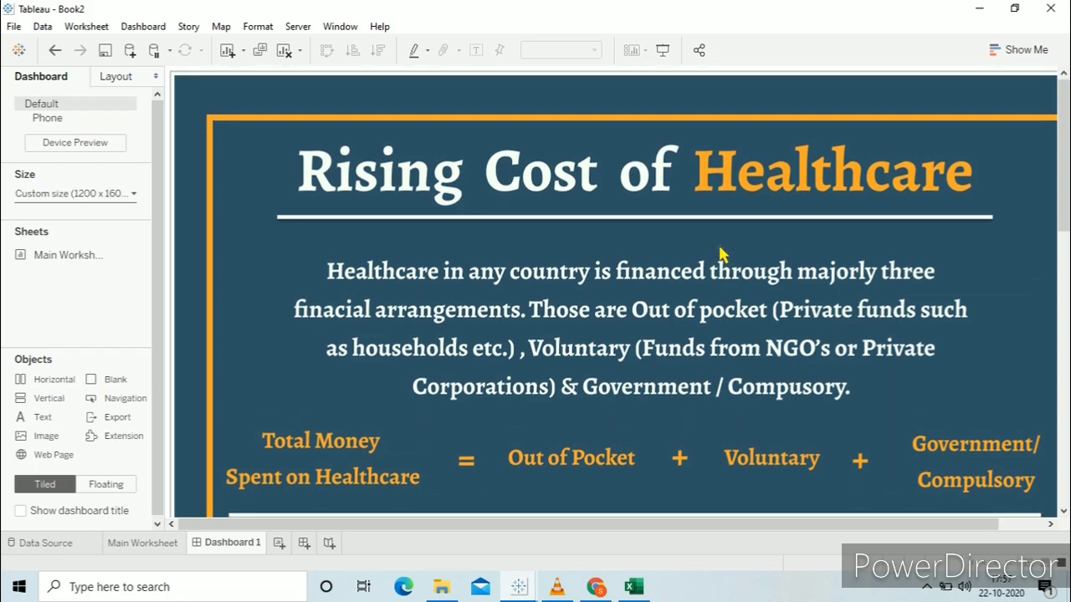
Step: Set the background image's outer padding to 0 on all sides
{"action": "left_click", "coordinate": [126, 77]}
{"action": "scroll", "coordinate": [79, 194], "scroll_direction": "down", "scroll_amount": 3}
{"action": "left_click", "coordinate": [77, 272]}
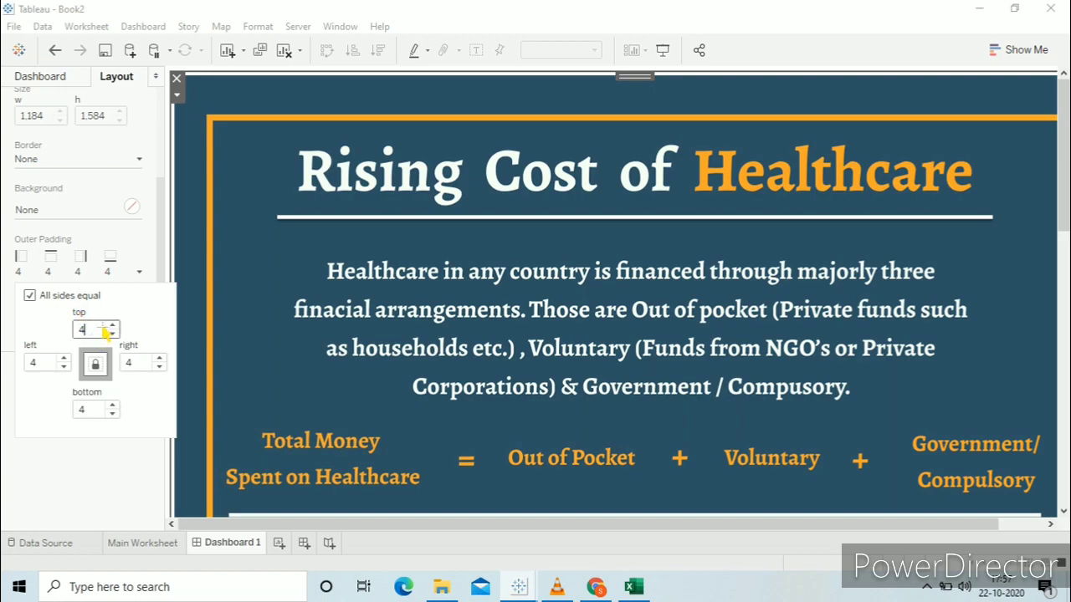
{"action": "type", "text": "0"}
{"action": "key", "text": "Return"}
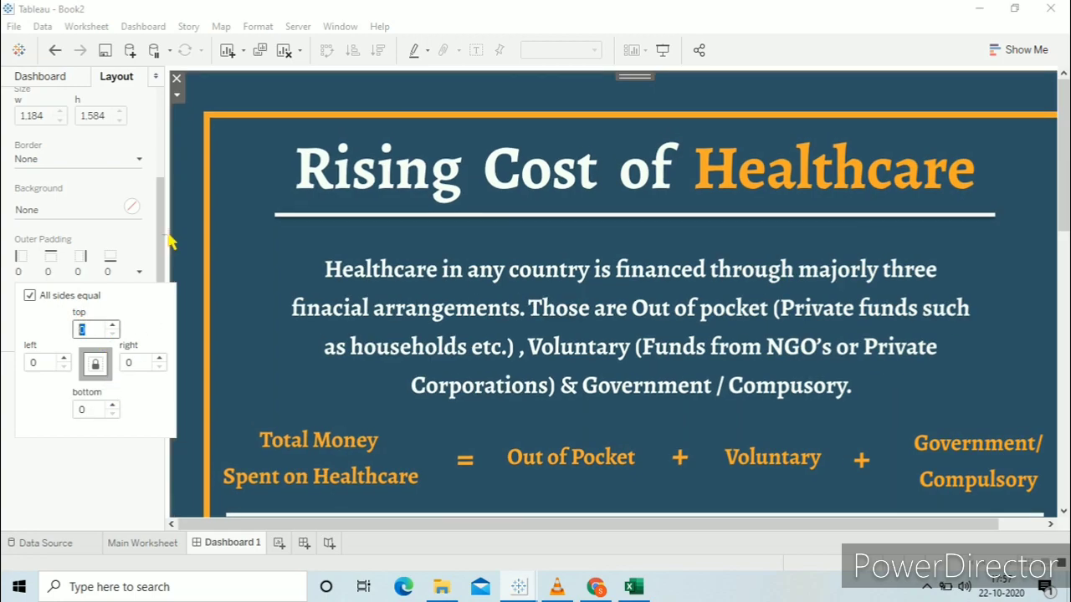
{"action": "left_click", "coordinate": [199, 128]}
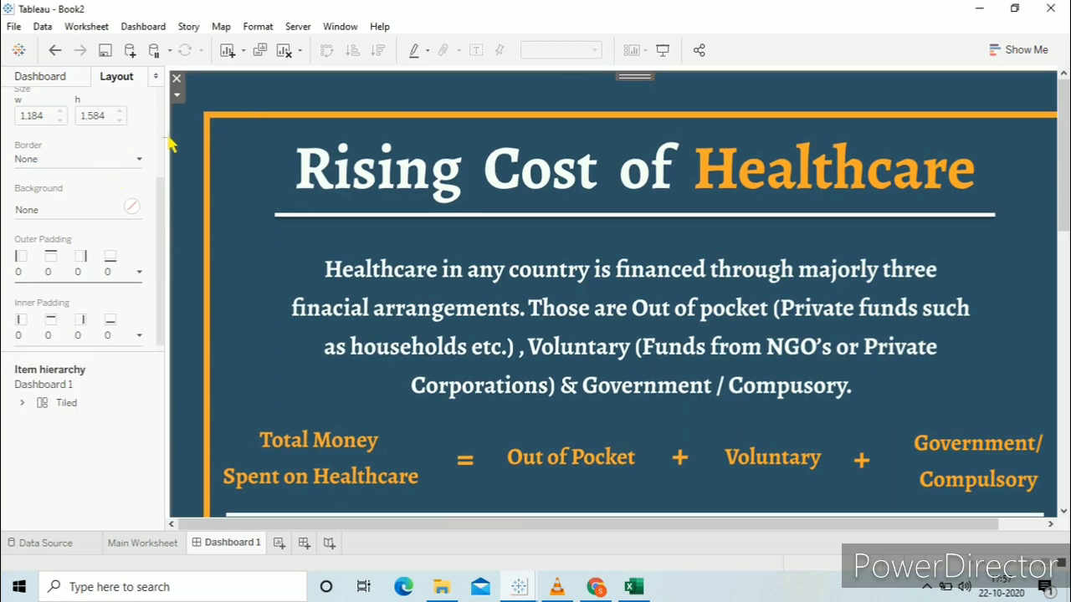
Step: Set the outer padding of the dashboard's Tiled container to 0 on all sides
{"action": "left_click", "coordinate": [170, 145]}
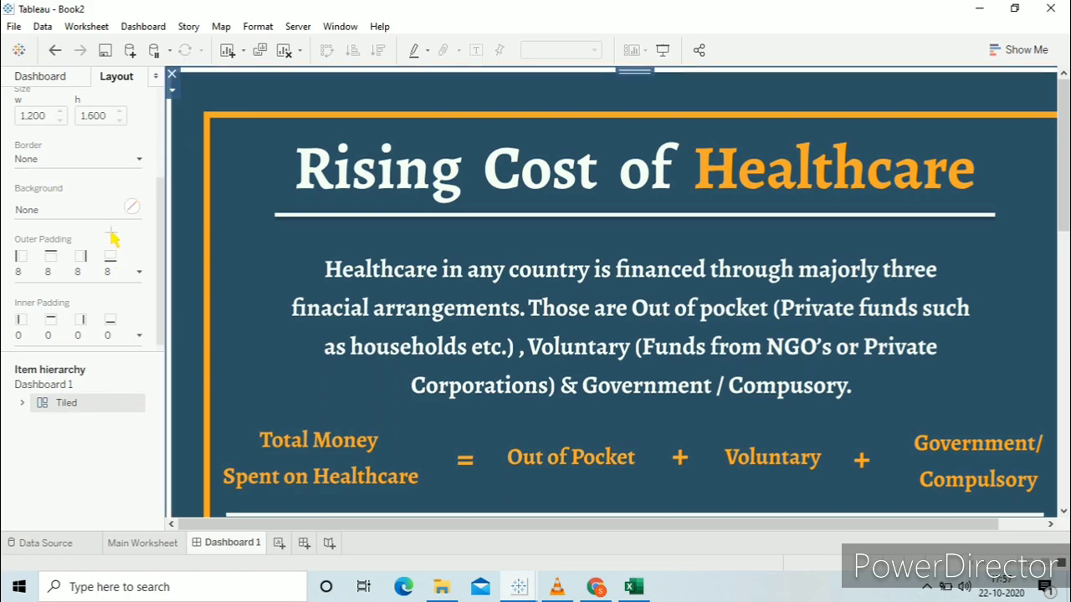
{"action": "left_click", "coordinate": [110, 266]}
{"action": "type", "text": "0"}
{"action": "key", "text": "Return"}
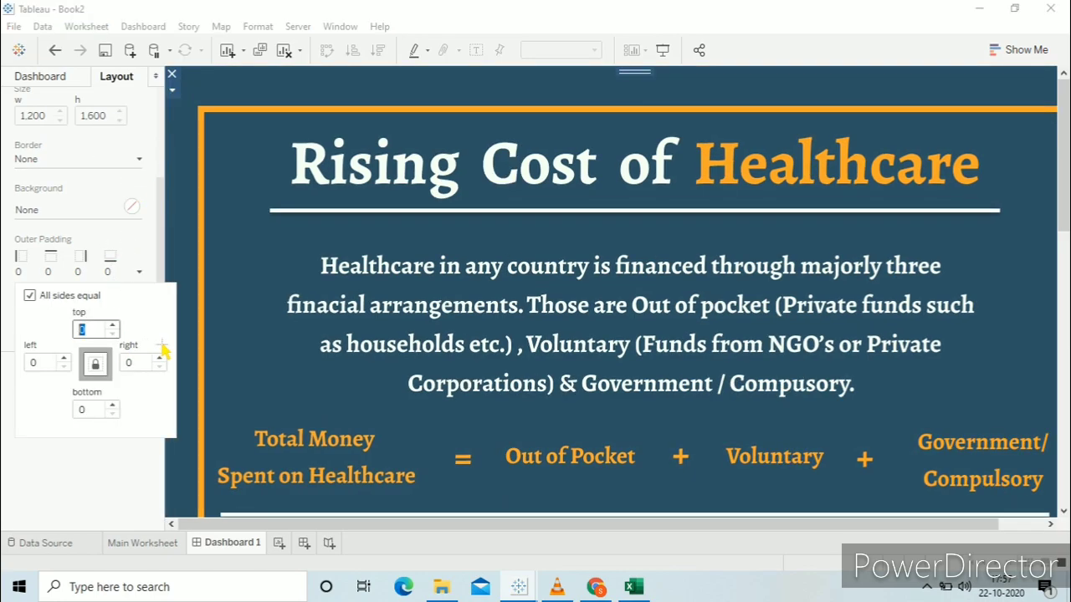
{"action": "left_click", "coordinate": [113, 471]}
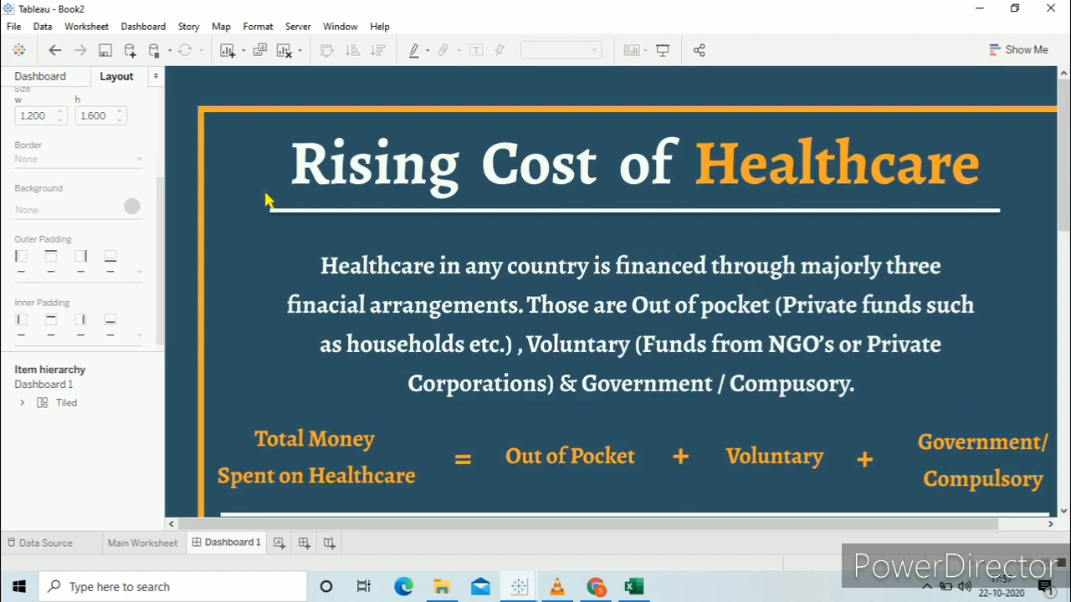
Step: Place Main Worksheet as a floating object under the "(Total spending in USD per Capita)" line, near the image's orange left border
{"action": "scroll", "coordinate": [424, 268], "scroll_direction": "down", "scroll_amount": 3}
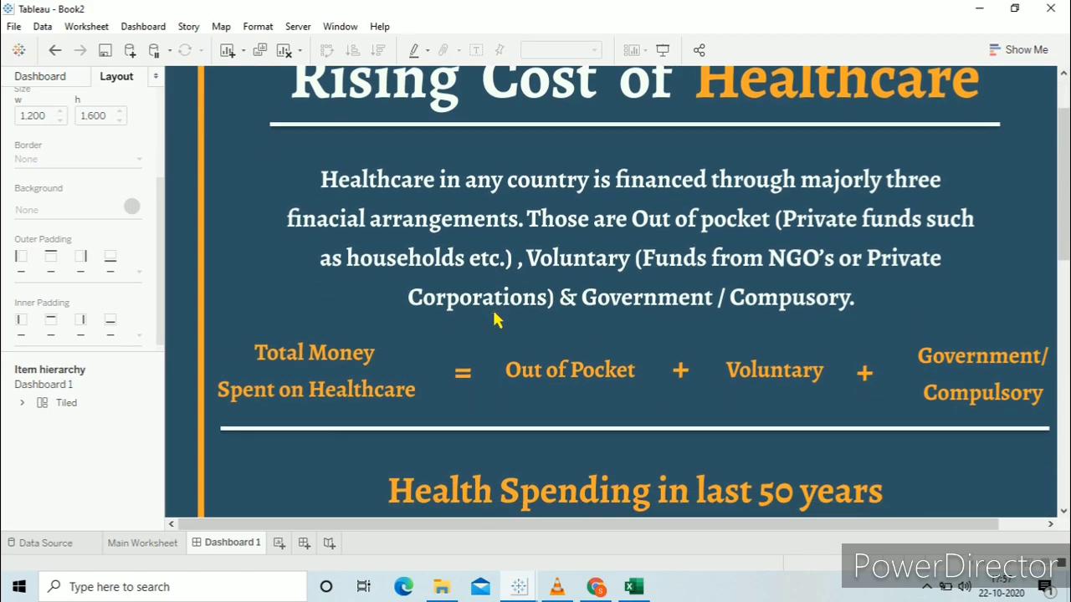
{"action": "scroll", "coordinate": [737, 331], "scroll_direction": "down", "scroll_amount": 10}
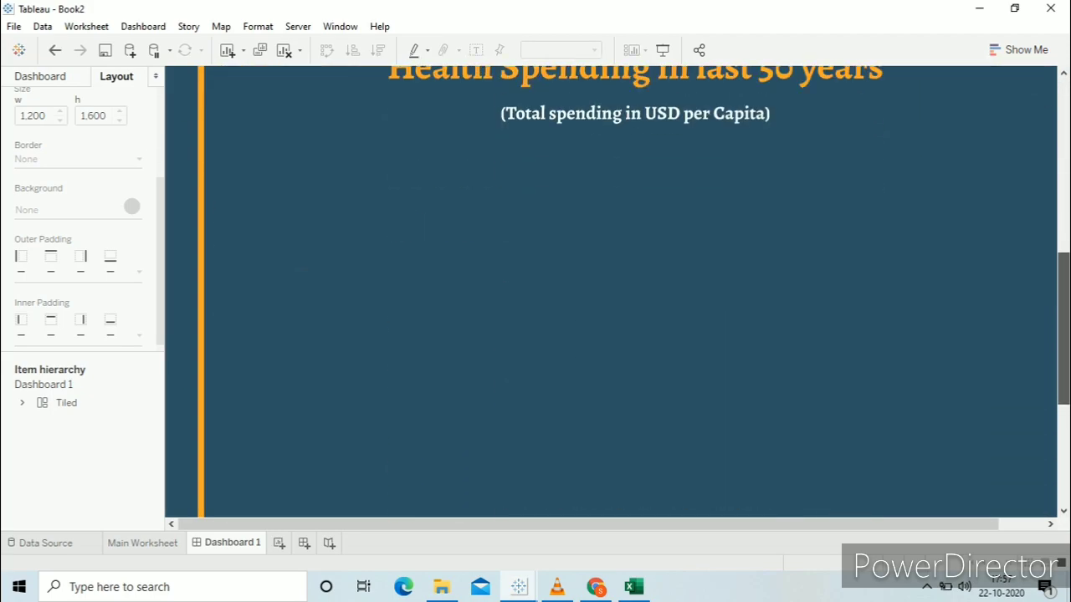
{"action": "left_click", "coordinate": [62, 77]}
{"action": "left_click", "coordinate": [122, 485]}
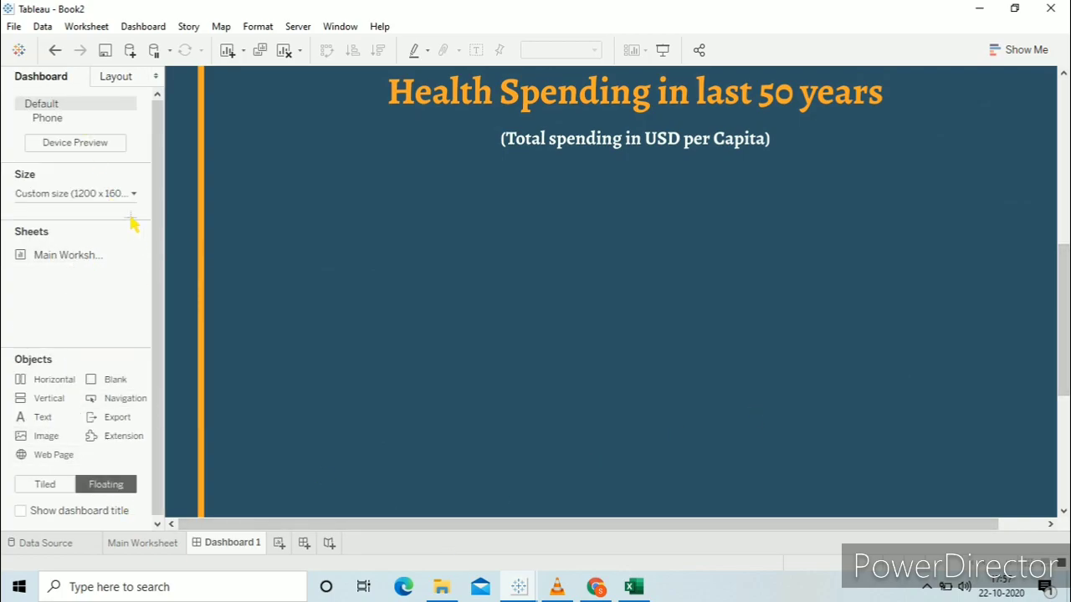
{"action": "left_click", "coordinate": [86, 195]}
{"action": "left_click", "coordinate": [96, 195]}
{"action": "left_click_drag", "start_coordinate": [86, 263], "coordinate": [223, 170]}
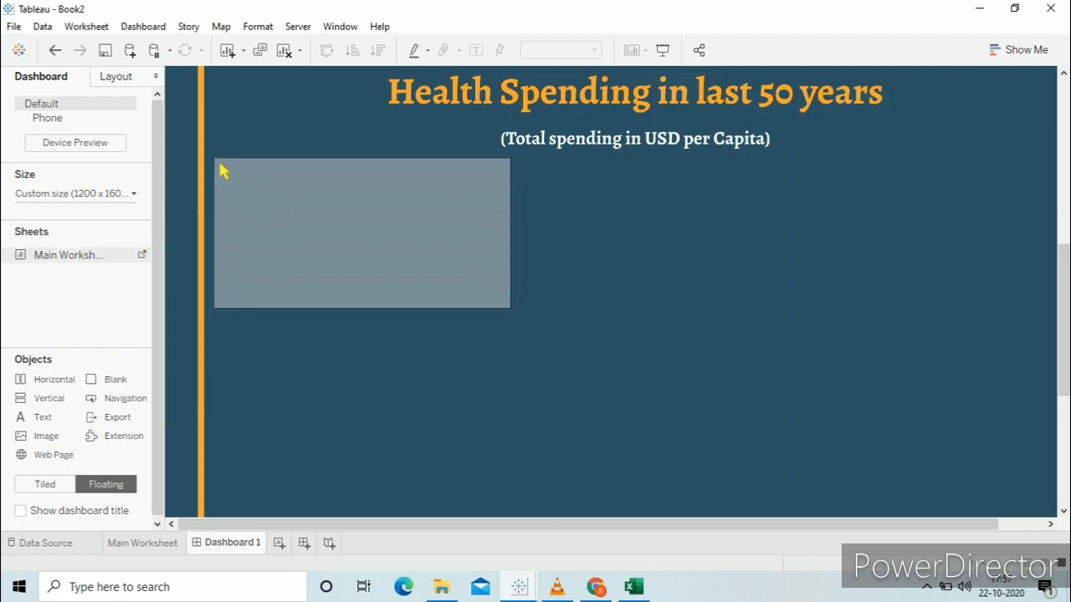
{"action": "left_click_drag", "start_coordinate": [372, 283], "coordinate": [371, 282]}
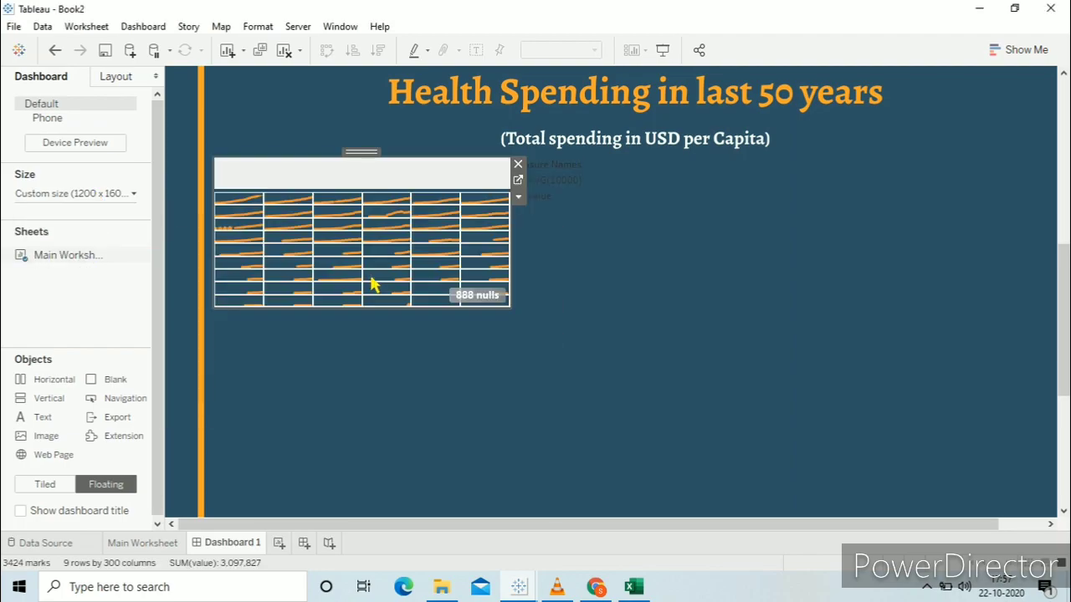
Step: Hide the title and the nulls indicator of the floating Main Worksheet chart
{"action": "right_click", "coordinate": [318, 184]}
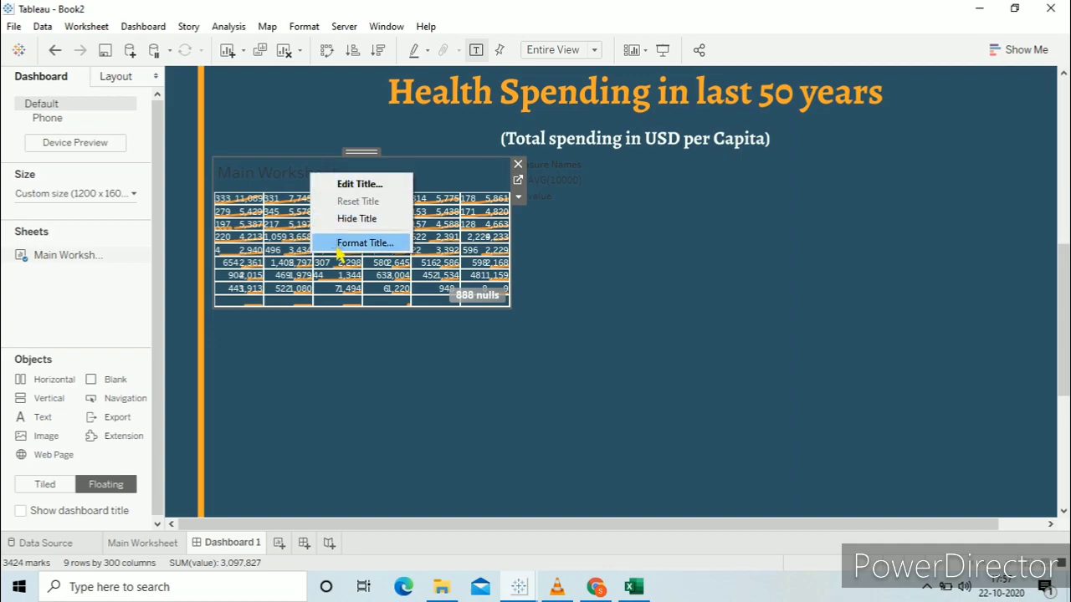
{"action": "left_click", "coordinate": [345, 218]}
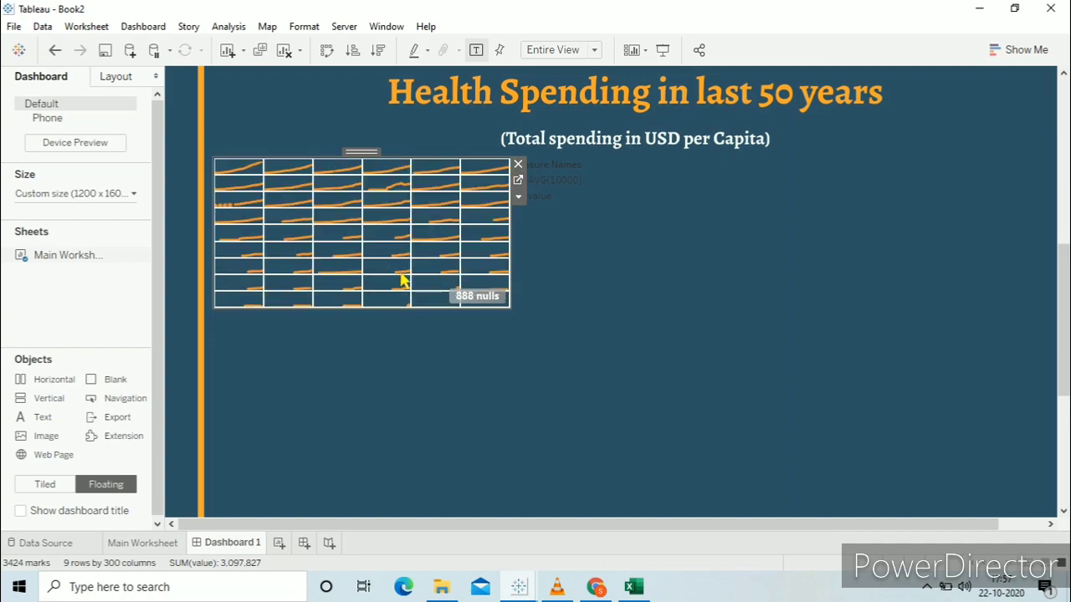
{"action": "right_click", "coordinate": [480, 306]}
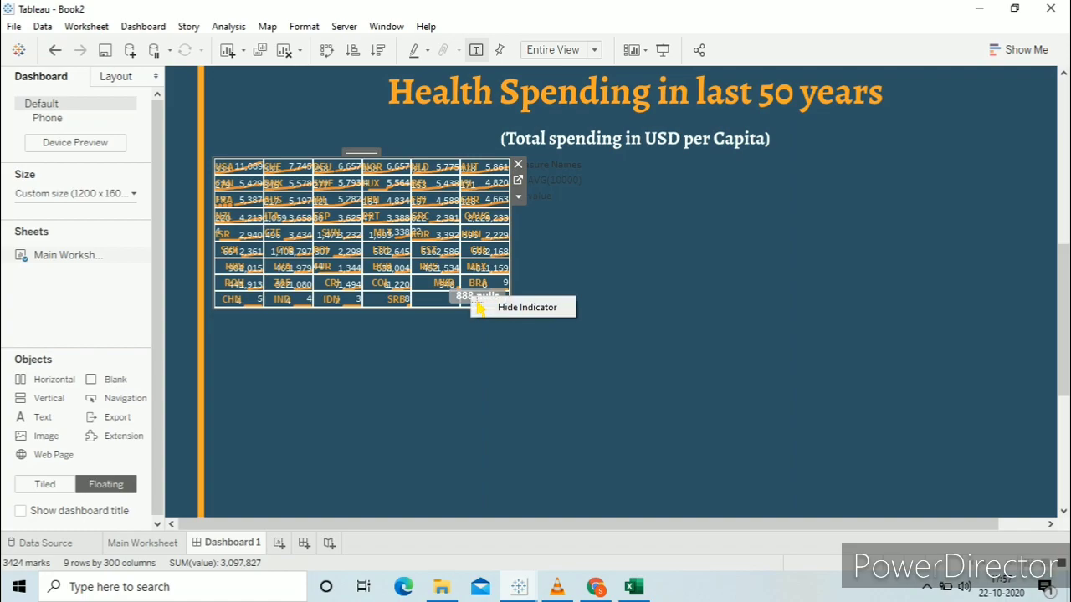
{"action": "left_click", "coordinate": [484, 310]}
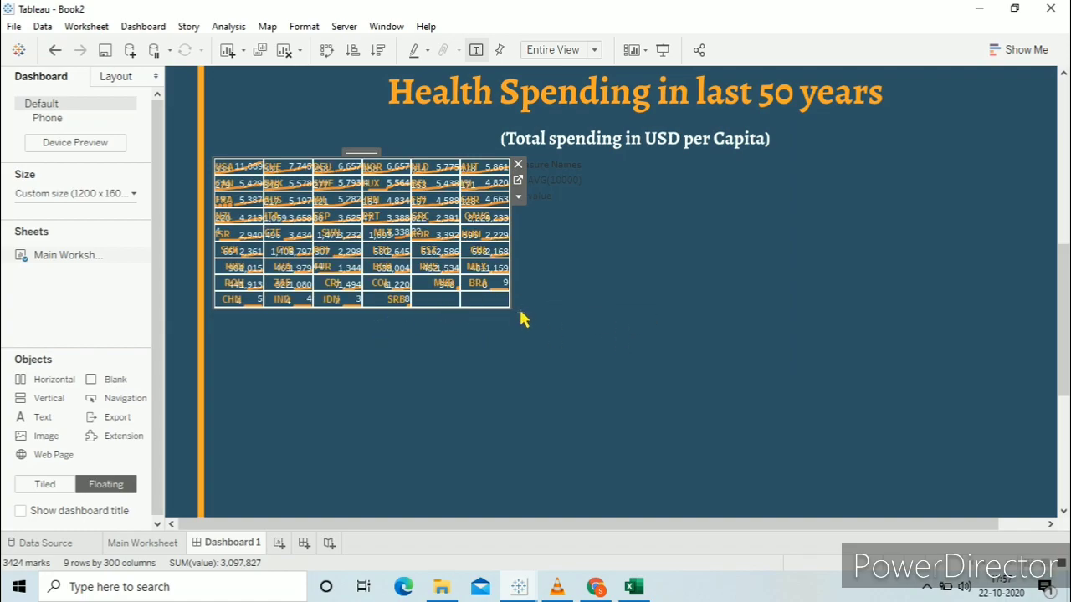
Step: Remove the floating Measure Names legend and enlarge the chart across nearly the full width between the orange borders
{"action": "left_click_drag", "start_coordinate": [516, 319], "coordinate": [616, 350]}
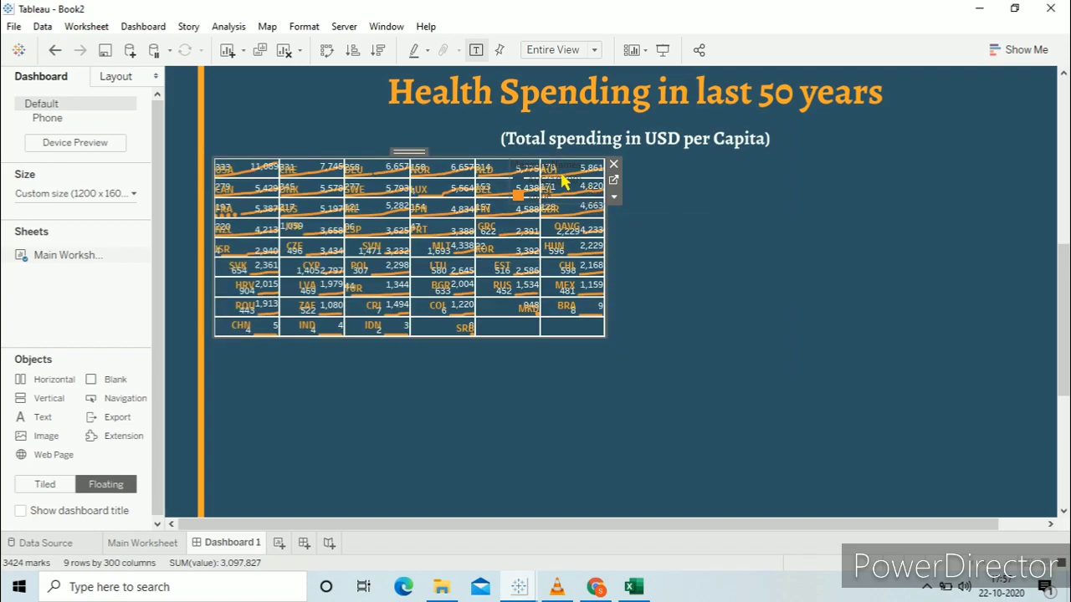
{"action": "left_click", "coordinate": [627, 165]}
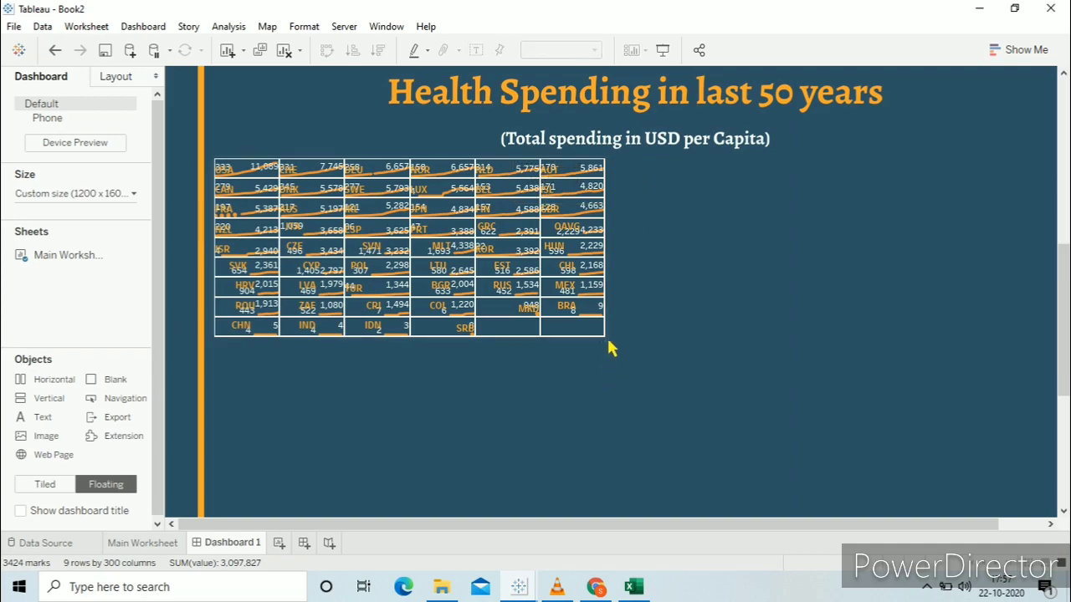
{"action": "left_click", "coordinate": [609, 348]}
{"action": "left_click_drag", "start_coordinate": [611, 346], "coordinate": [1045, 519]}
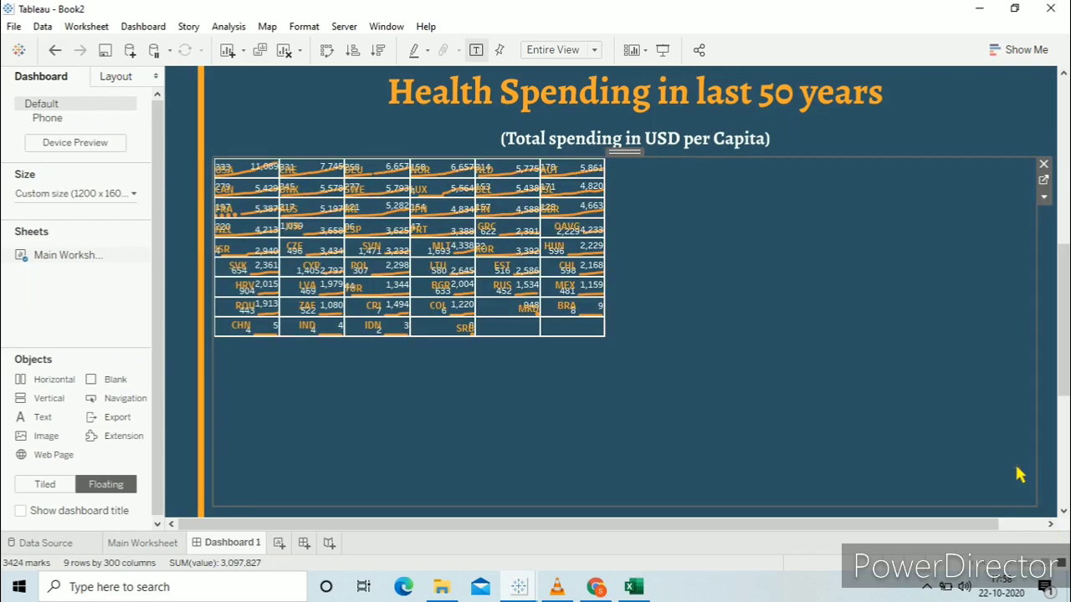
Step: Move the chart slightly right to centre it between the background's two vertical orange borders
{"action": "scroll", "coordinate": [1019, 474], "scroll_direction": "down", "scroll_amount": 2}
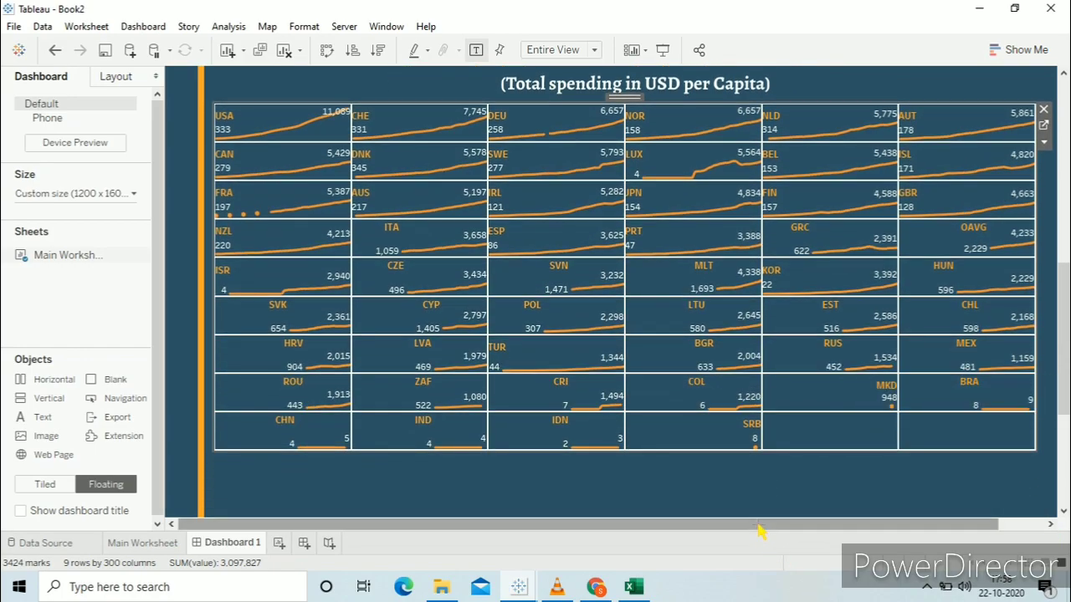
{"action": "left_click_drag", "start_coordinate": [759, 527], "coordinate": [809, 532]}
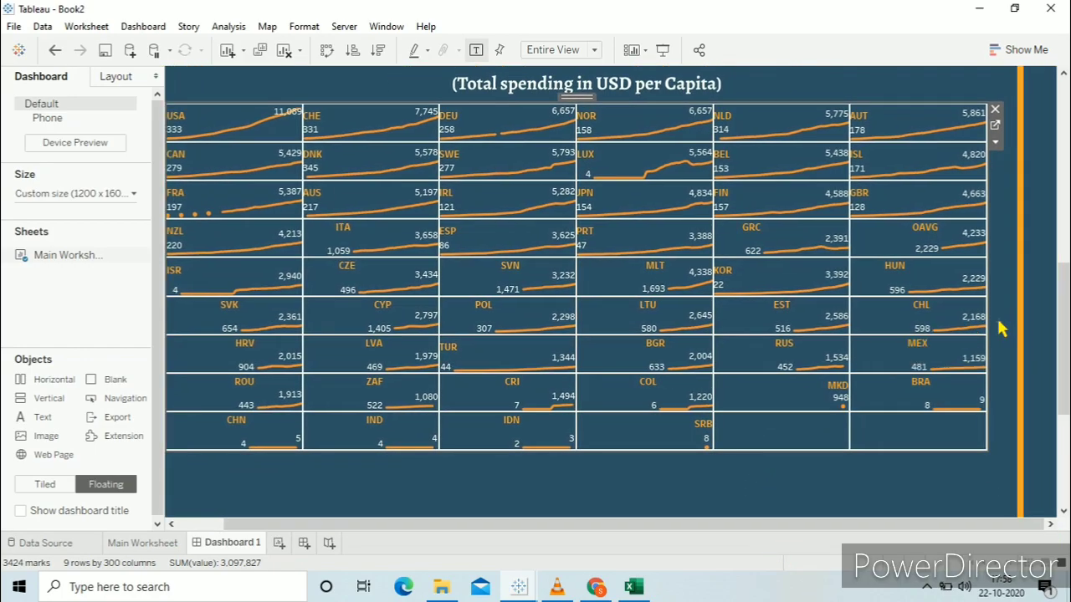
{"action": "left_click_drag", "start_coordinate": [582, 100], "coordinate": [591, 102]}
{"action": "mouse_move", "coordinate": [613, 525]}
{"action": "left_mouse_down"}
{"action": "mouse_move", "coordinate": [545, 527]}
{"action": "mouse_move", "coordinate": [604, 527]}
{"action": "left_mouse_up"}
Step: Stretch the chart's height down to just above the orange border over the credit line
{"action": "scroll", "coordinate": [588, 450], "scroll_direction": "down", "scroll_amount": 3}
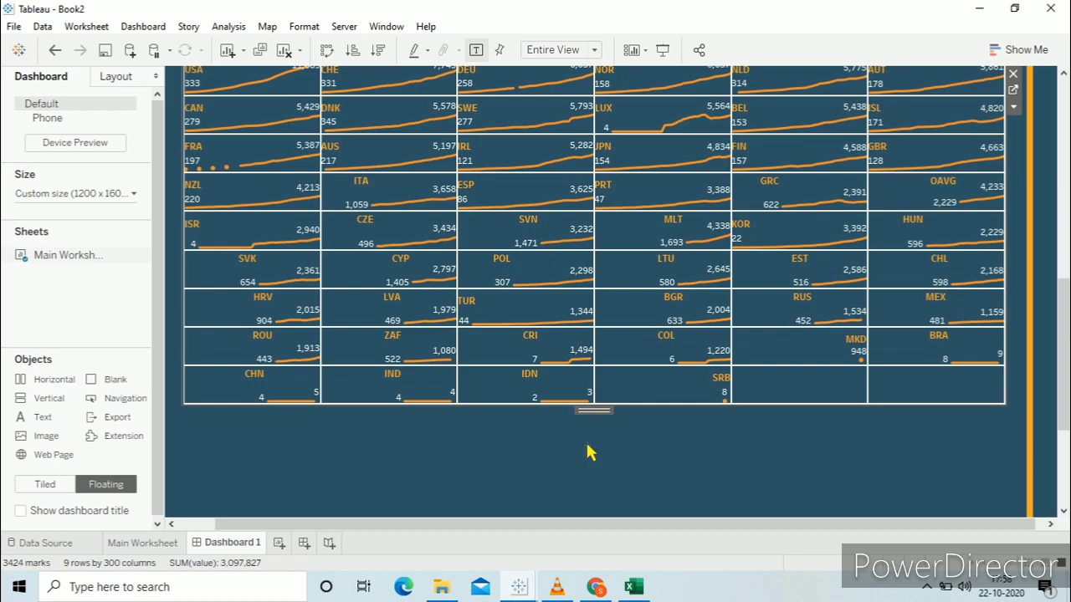
{"action": "scroll", "coordinate": [593, 439], "scroll_direction": "down", "scroll_amount": 5}
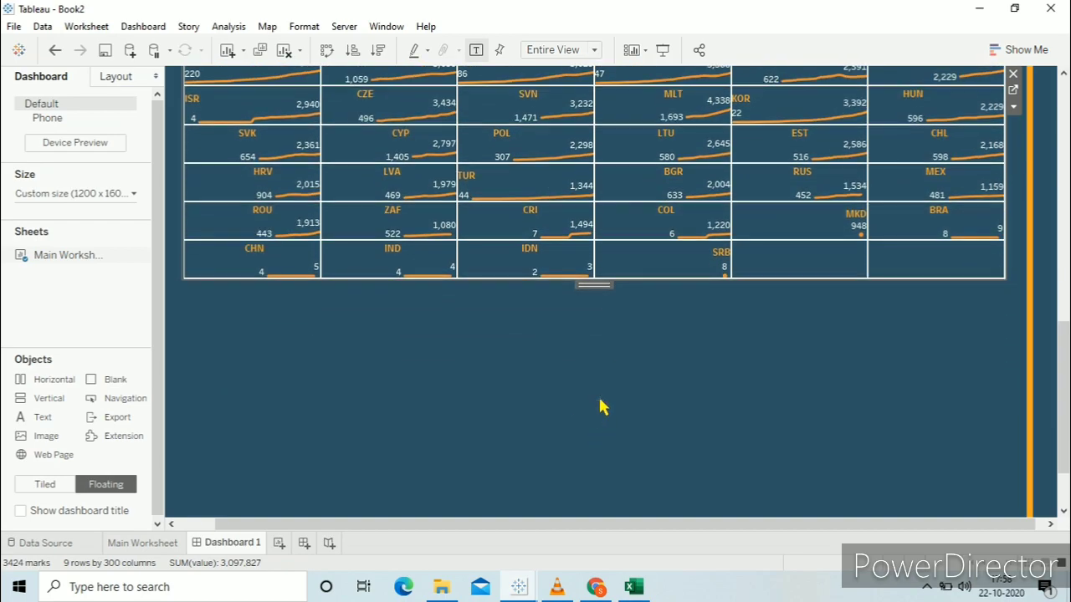
{"action": "left_click_drag", "start_coordinate": [642, 205], "coordinate": [646, 481]}
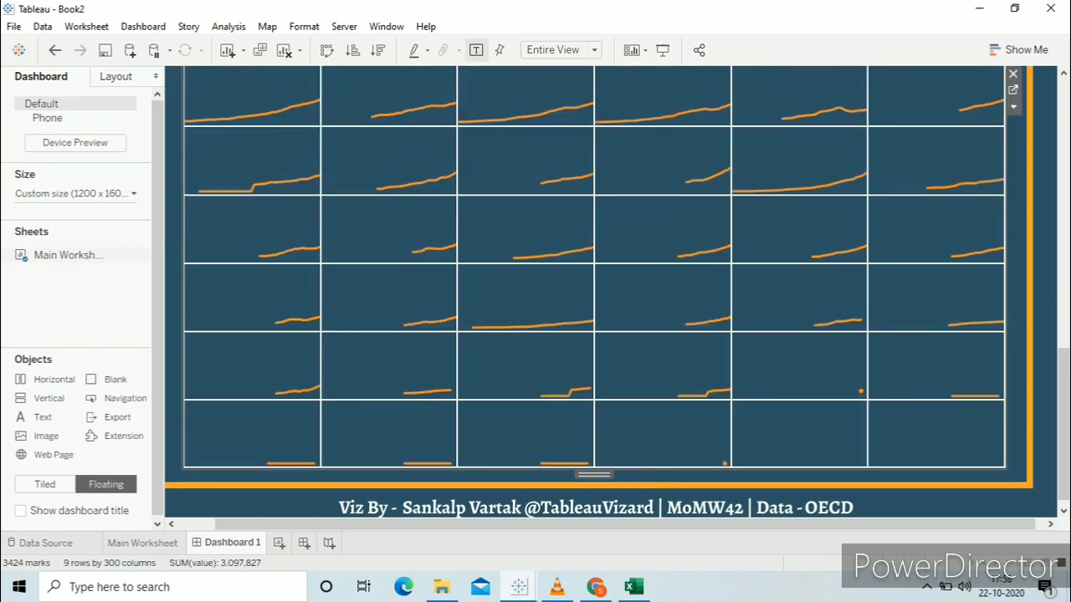
Step: Preview the dashboard in presentation mode and check the custom tooltip on the DEU line
{"action": "scroll", "coordinate": [594, 293], "scroll_direction": "up", "scroll_amount": 4}
{"action": "scroll", "coordinate": [594, 293], "scroll_direction": "up", "scroll_amount": 2}
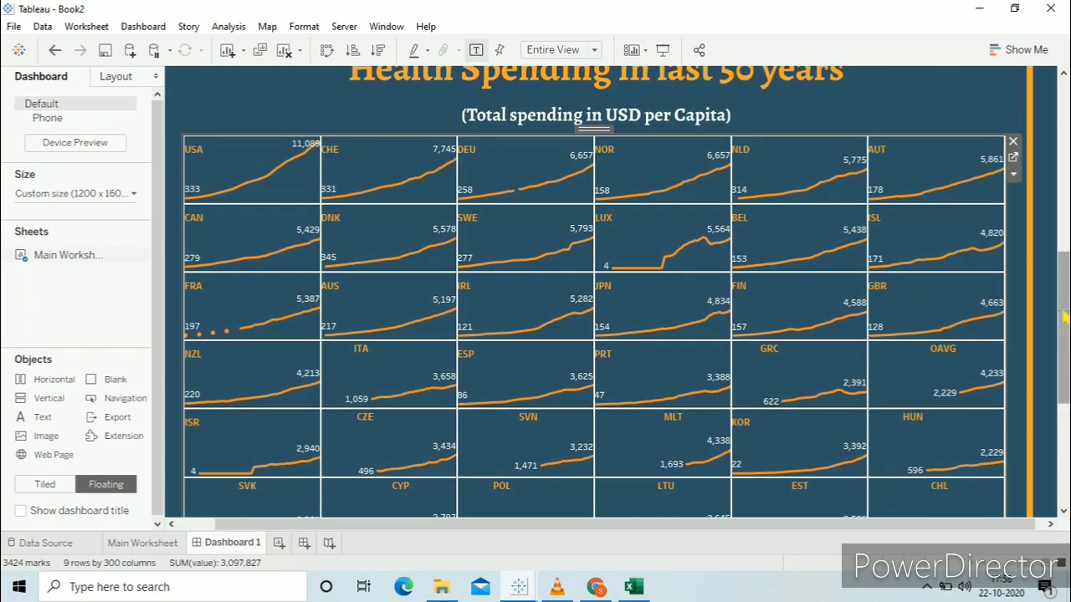
{"action": "left_click", "coordinate": [663, 49]}
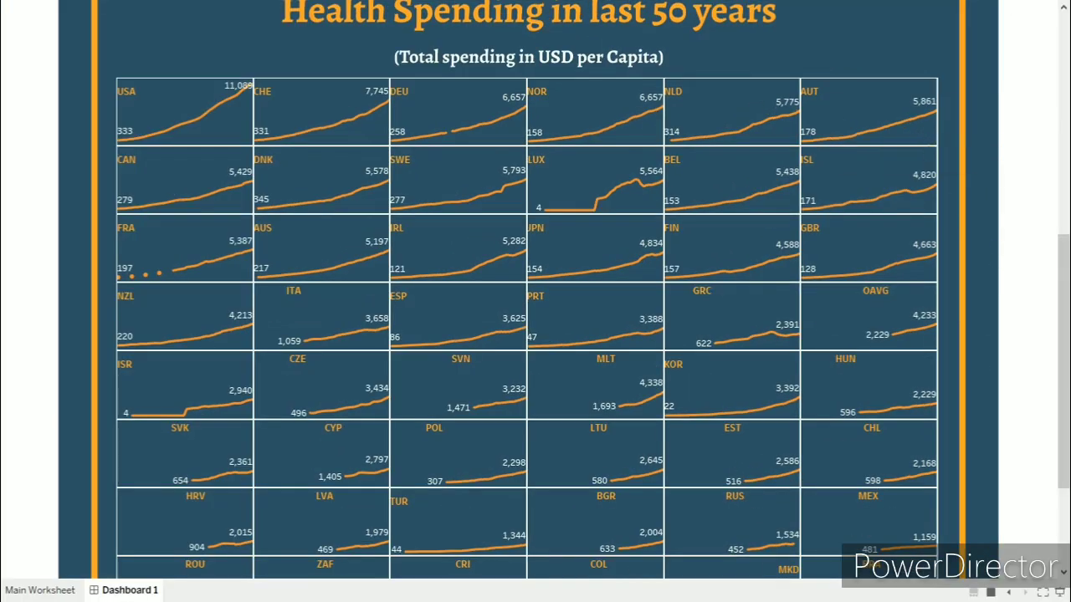
{"action": "scroll", "coordinate": [535, 301], "scroll_direction": "up", "scroll_amount": 5}
{"action": "mouse_move", "coordinate": [1062, 54]}
{"action": "left_mouse_down"}
{"action": "mouse_move", "coordinate": [1065, 408]}
{"action": "mouse_move", "coordinate": [1061, 301]}
{"action": "mouse_move", "coordinate": [1061, 318]}
{"action": "left_mouse_up"}
{"action": "mouse_move", "coordinate": [471, 153]}
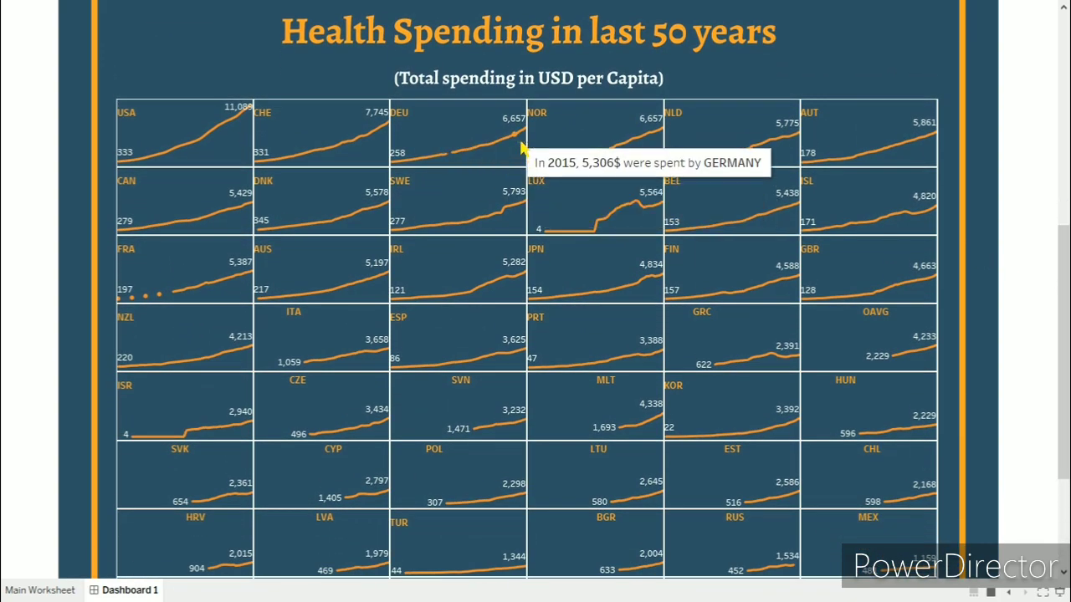